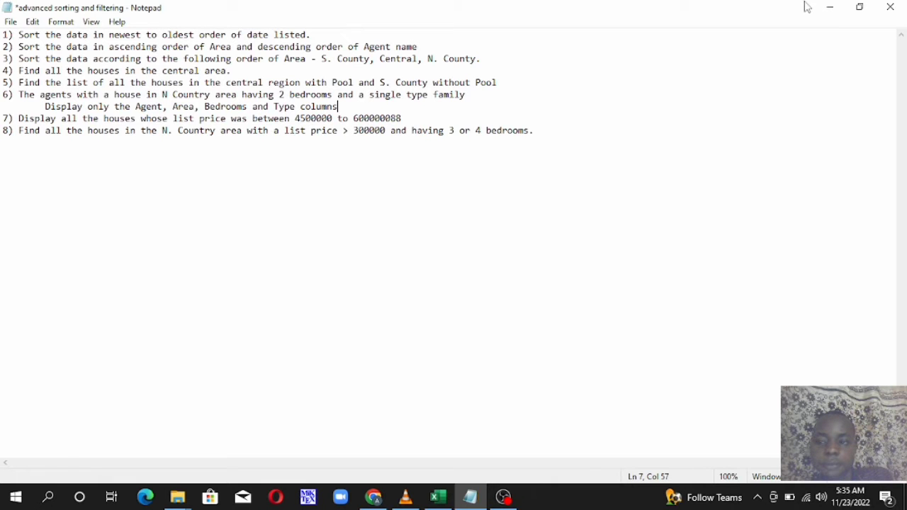
Switch from the Notepad task list to the Excel workbook and widen column M to fit the dates.
left_click(829, 9)
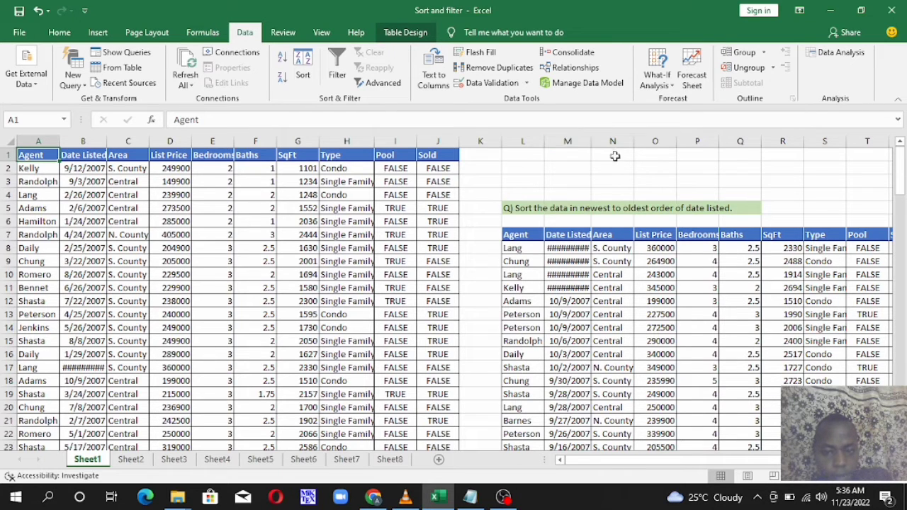
left_click_drag(590, 141, 596, 141)
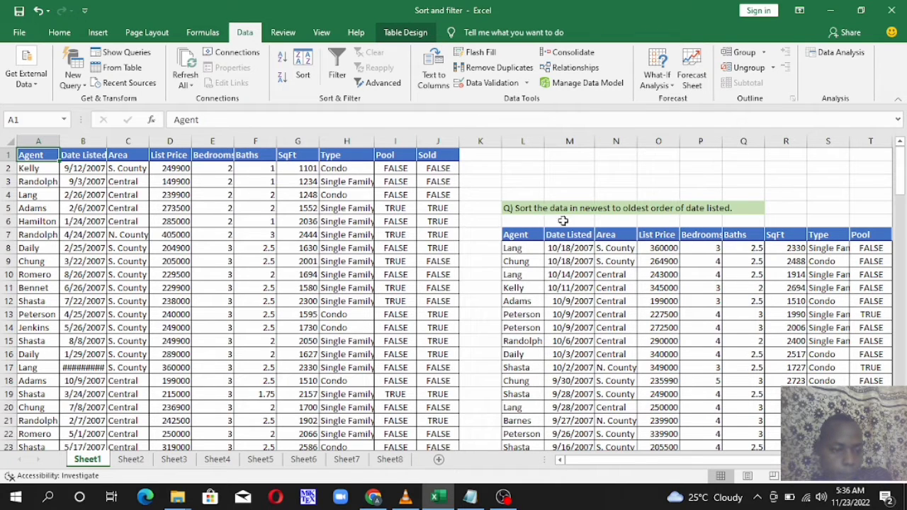
left_click(80, 157)
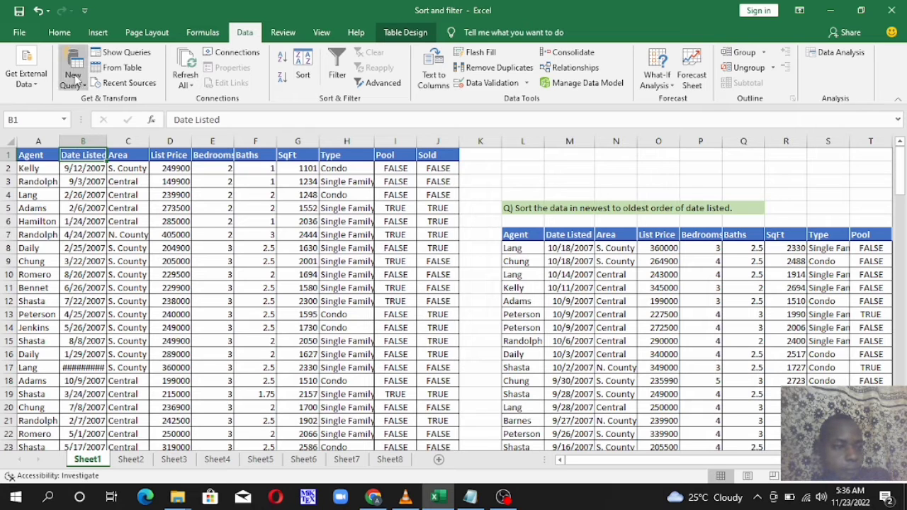
left_click(62, 33)
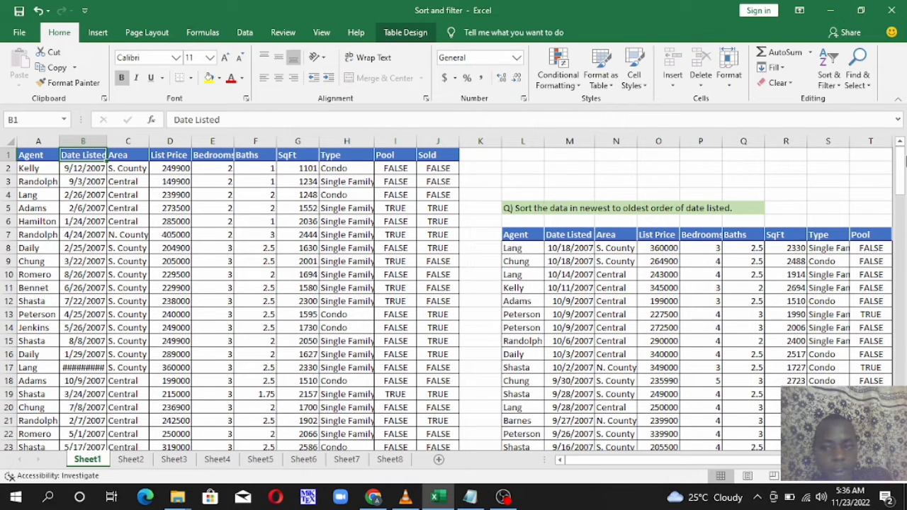
left_click(831, 76)
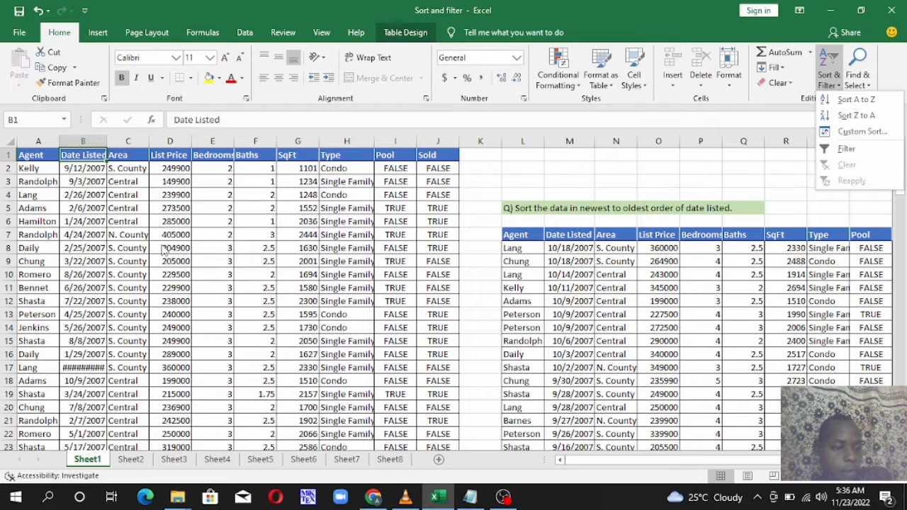
left_click(79, 154)
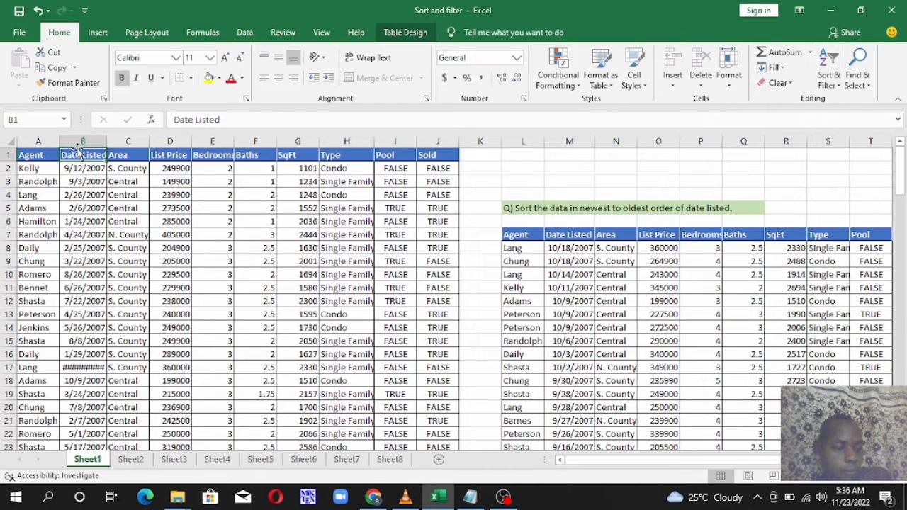
right_click(78, 156)
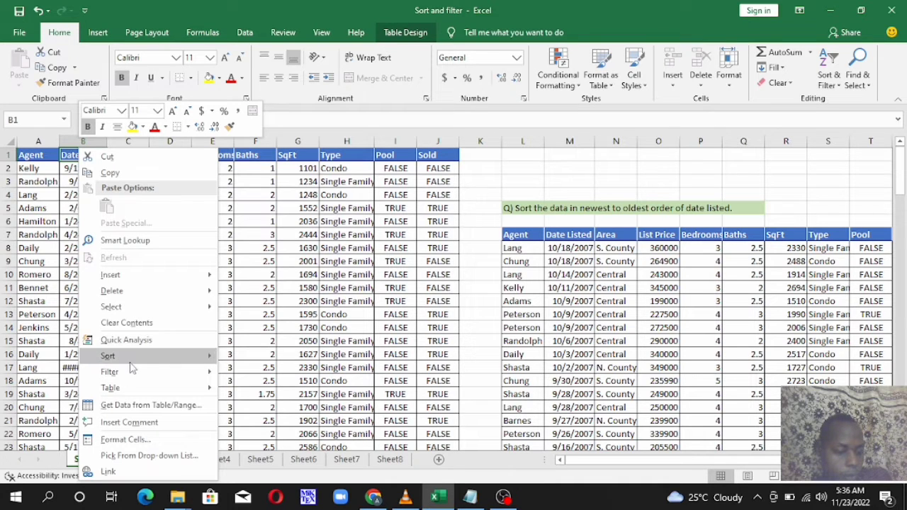
mouse_move(132, 365)
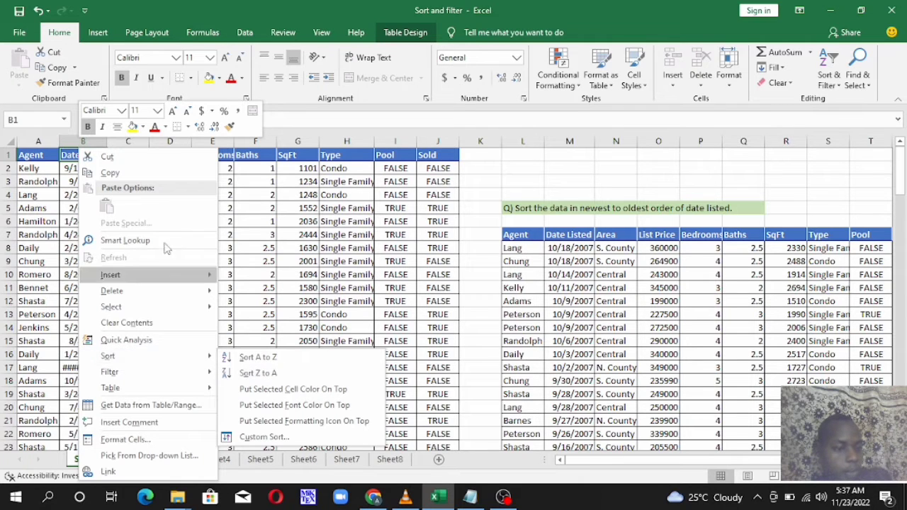
Sort the Sheet1 table by Date Listed from newest to oldest and widen that column to fit the dates.
left_click(67, 152)
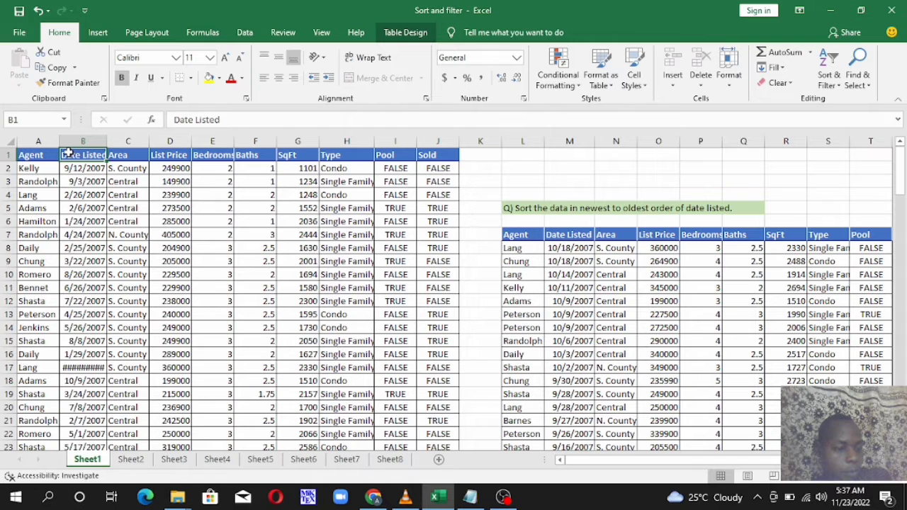
right_click(68, 152)
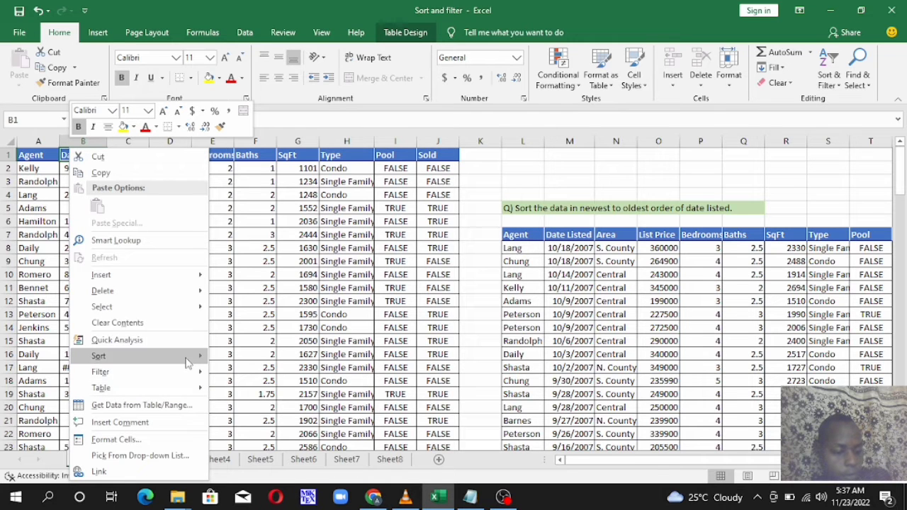
mouse_move(188, 362)
left_click(255, 373)
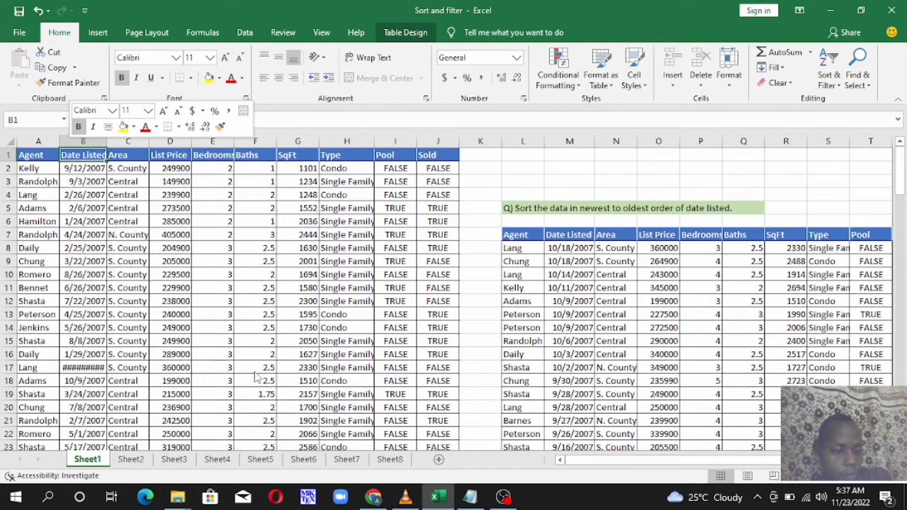
left_click_drag(107, 141, 121, 139)
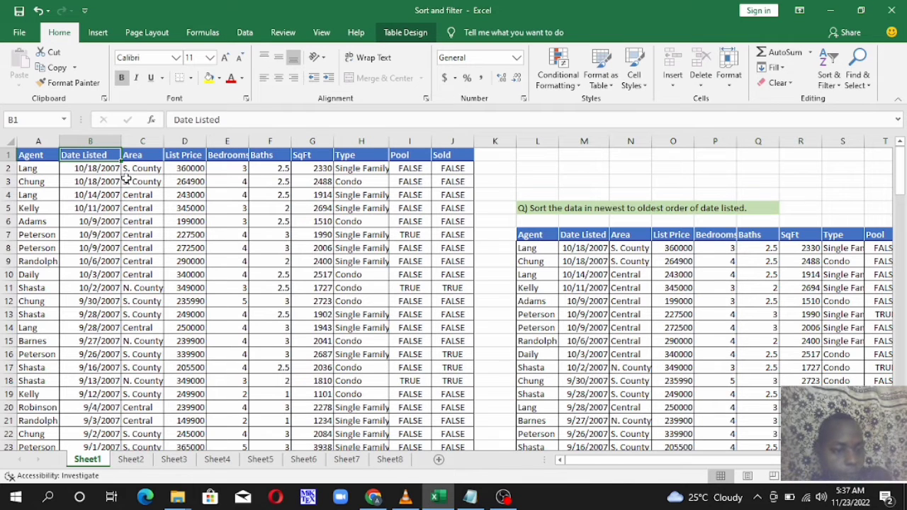
left_click(90, 169)
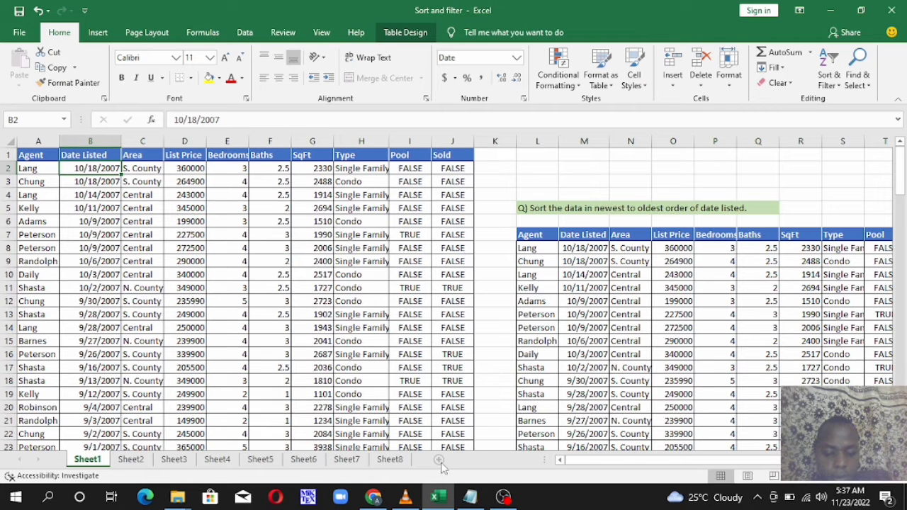
Check the sorting tasks in the Notepad list and return to Excel on Sheet2.
left_click(470, 496)
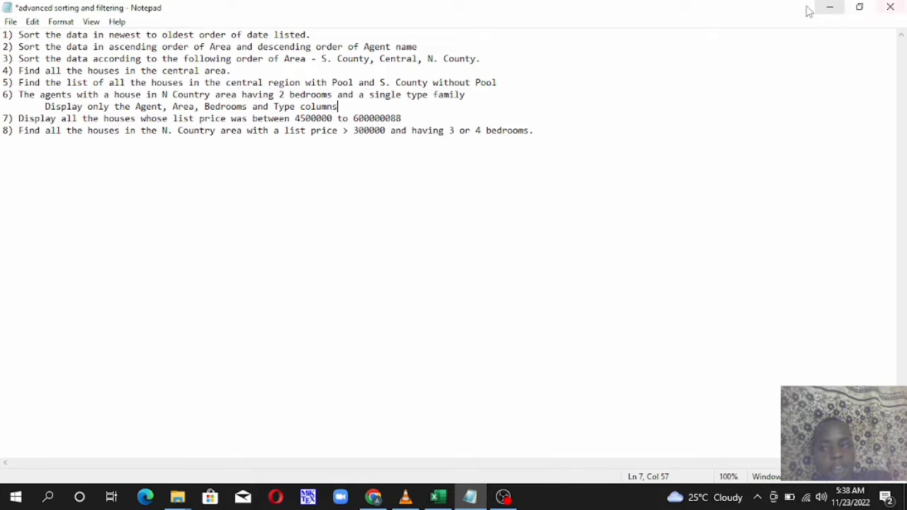
left_click(827, 9)
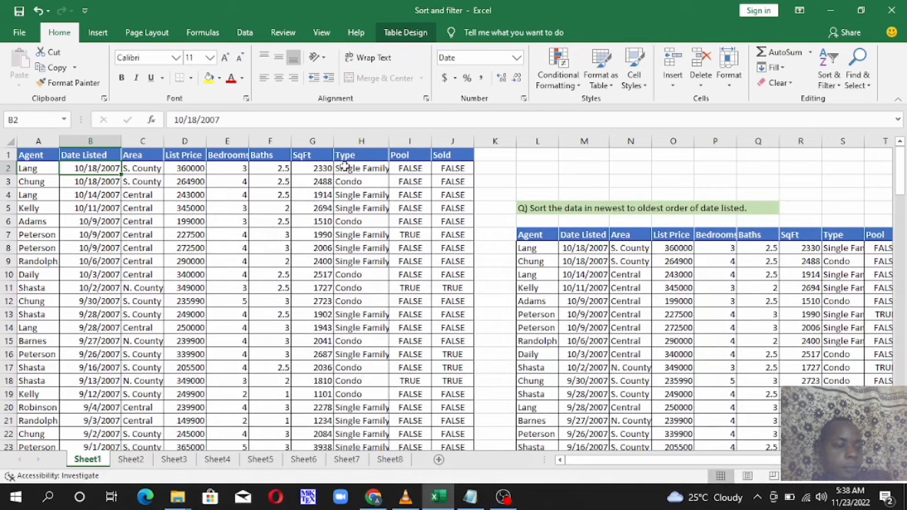
left_click(131, 460)
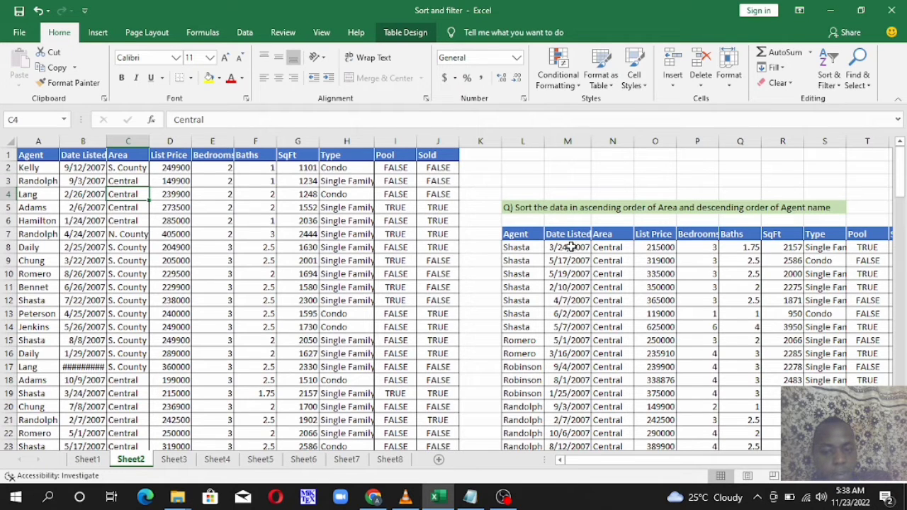
Sort the Sheet2 table by Agent in descending order, Z to A.
left_click(44, 155)
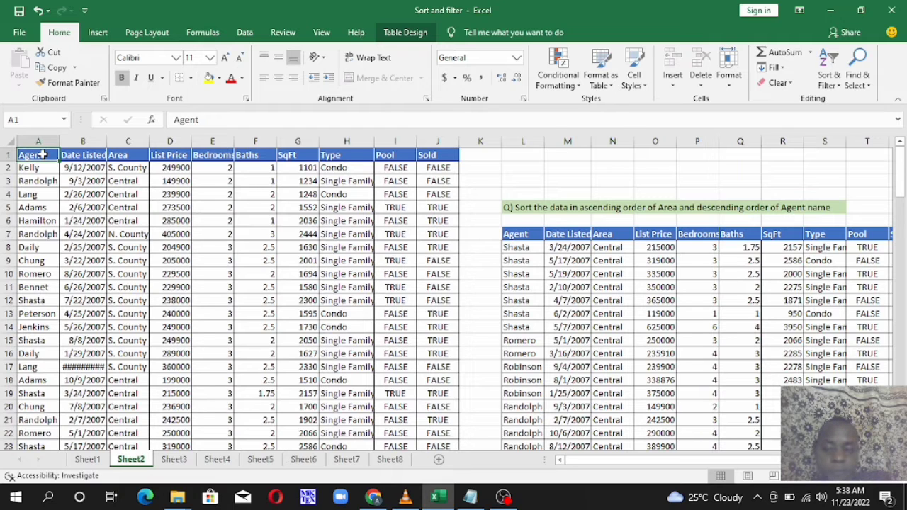
left_click(123, 158)
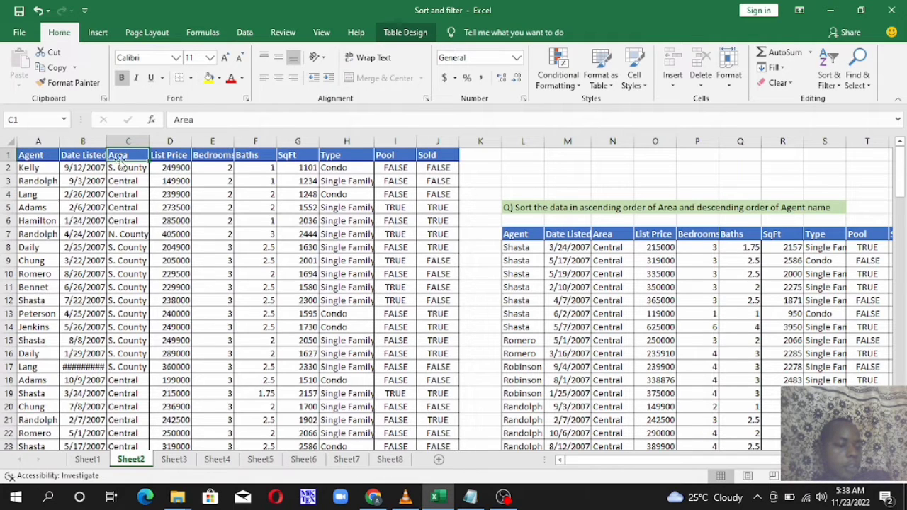
left_click(34, 155)
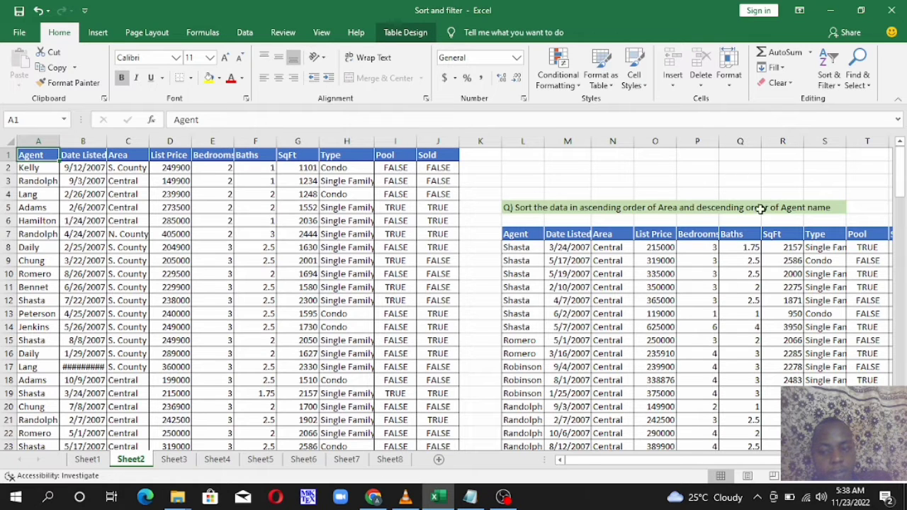
right_click(34, 158)
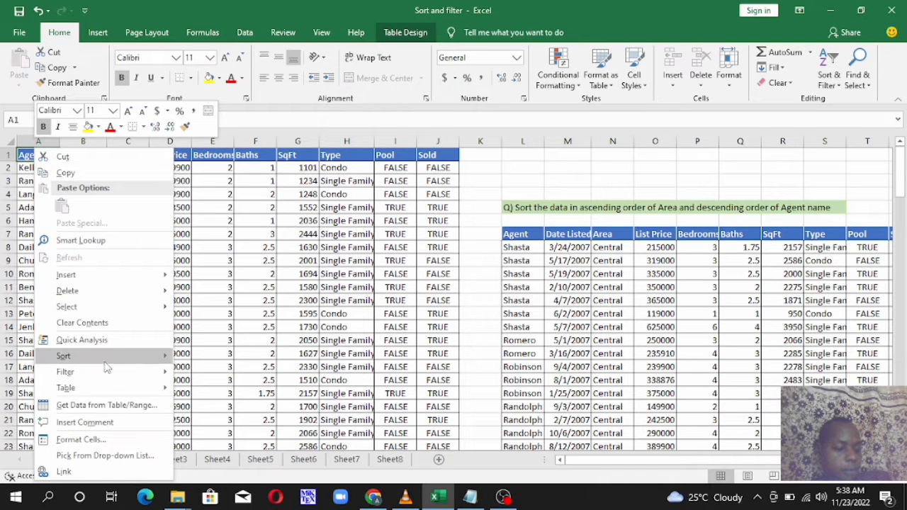
mouse_move(140, 365)
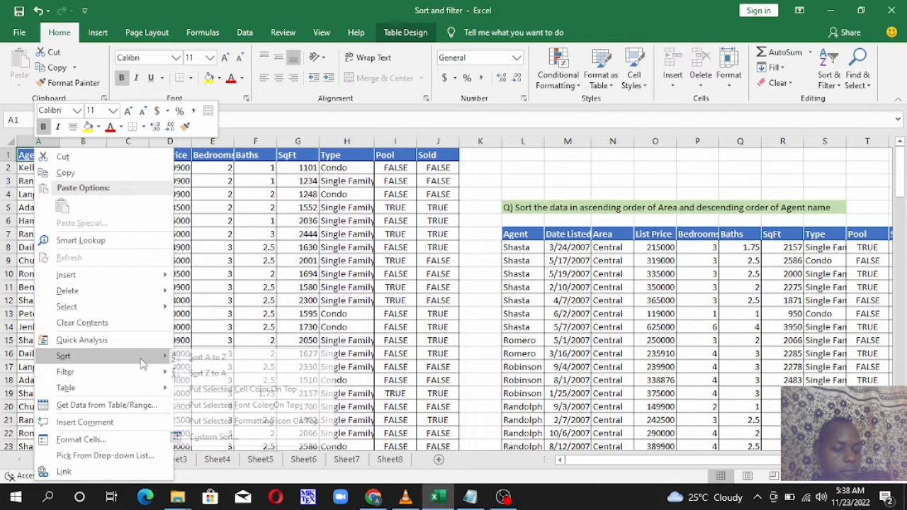
left_click(214, 374)
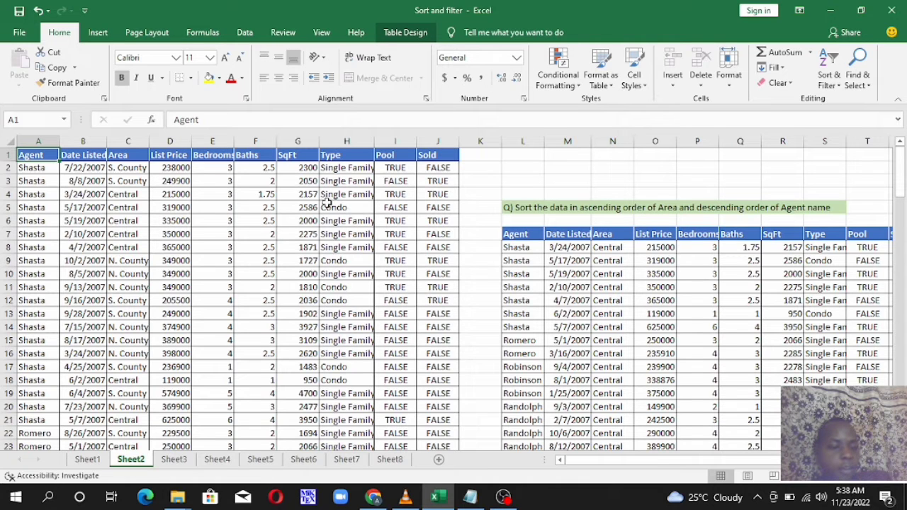
Sort the Sheet2 table by Area in ascending order, A to Z.
left_click(139, 157)
right_click(140, 155)
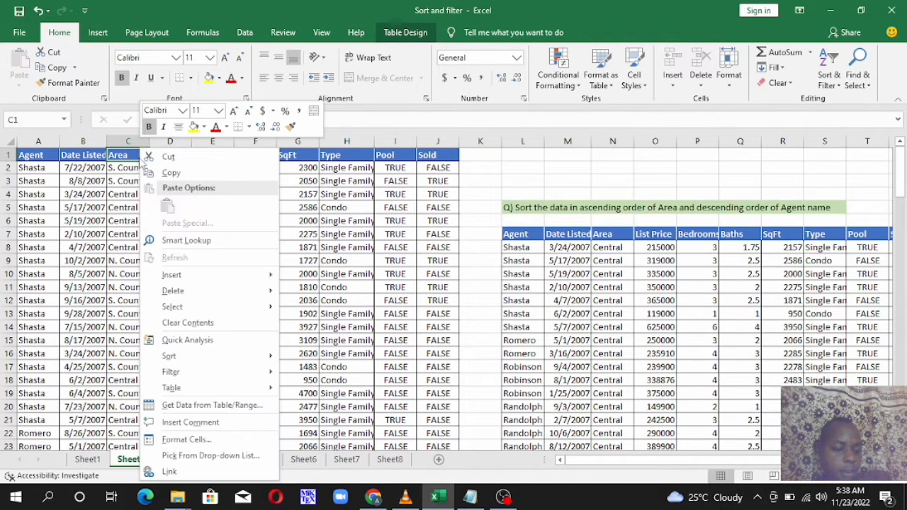
mouse_move(261, 359)
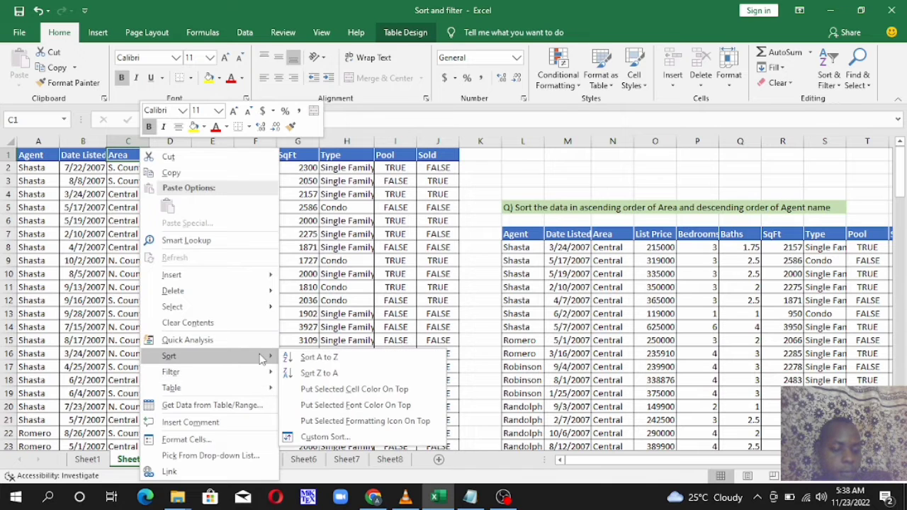
left_click(324, 357)
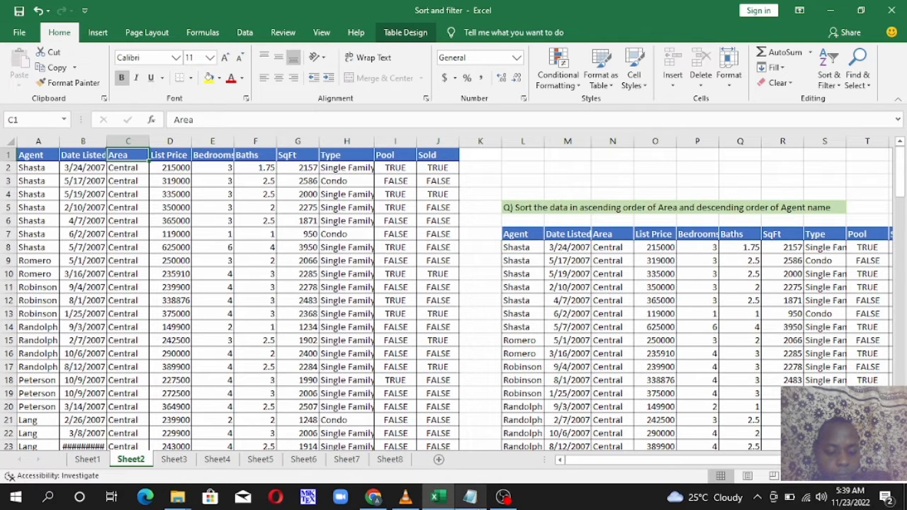
Read the third task about the custom Area order in the Notepad list and return to Excel.
left_click(471, 497)
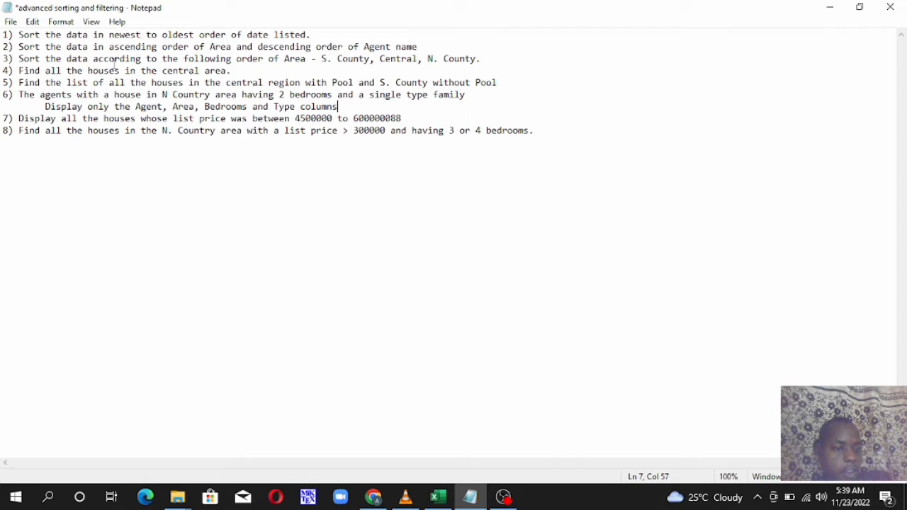
left_click_drag(19, 55, 475, 64)
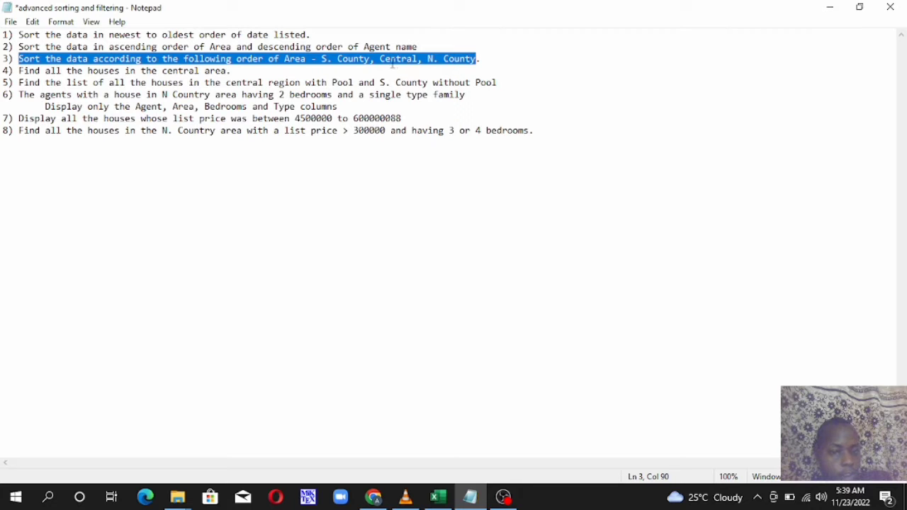
left_click(504, 59)
left_click(830, 7)
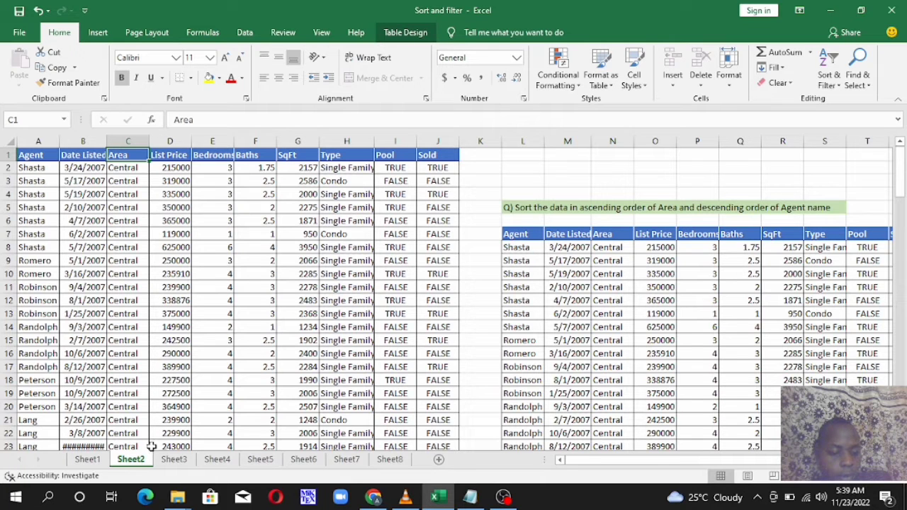
Open Sheet3 and set up a custom sort of its main table by Area, sorting on cell values.
left_click(175, 461)
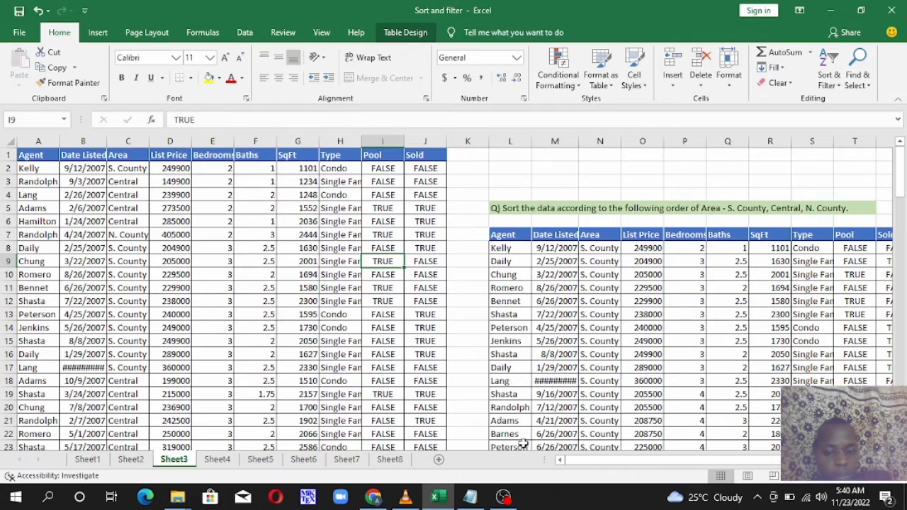
scroll(528, 319, "down", 11)
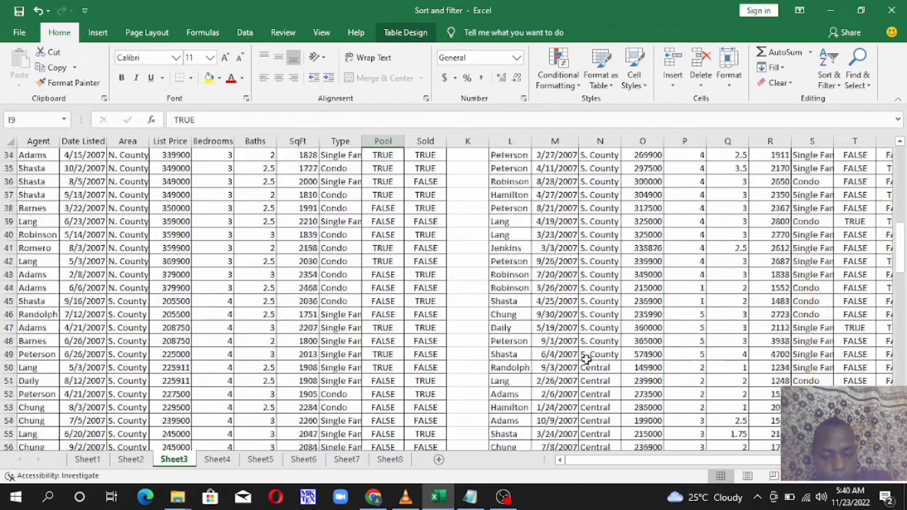
scroll(585, 360, "up", 11)
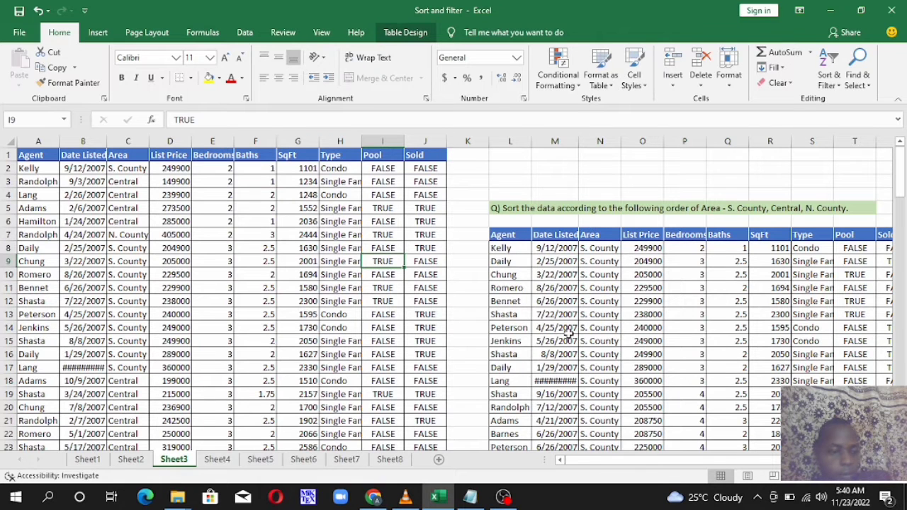
left_click(140, 154)
right_click(140, 155)
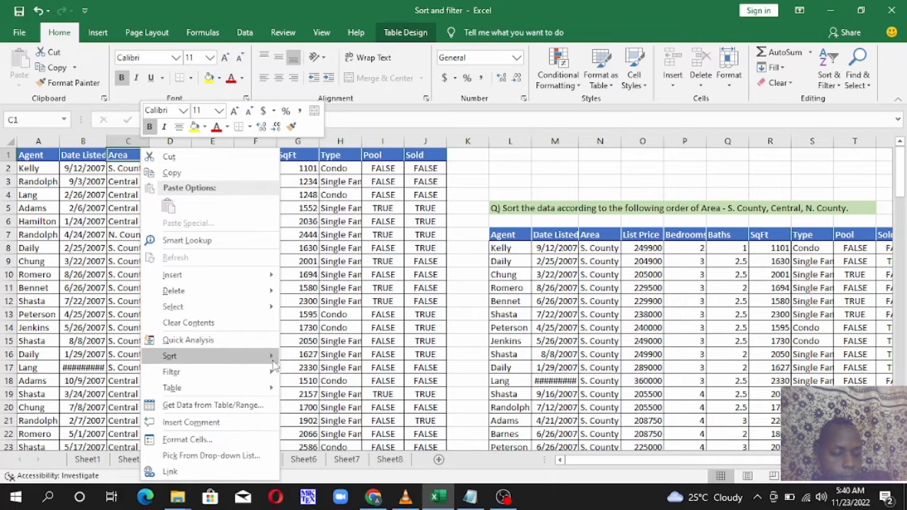
mouse_move(274, 365)
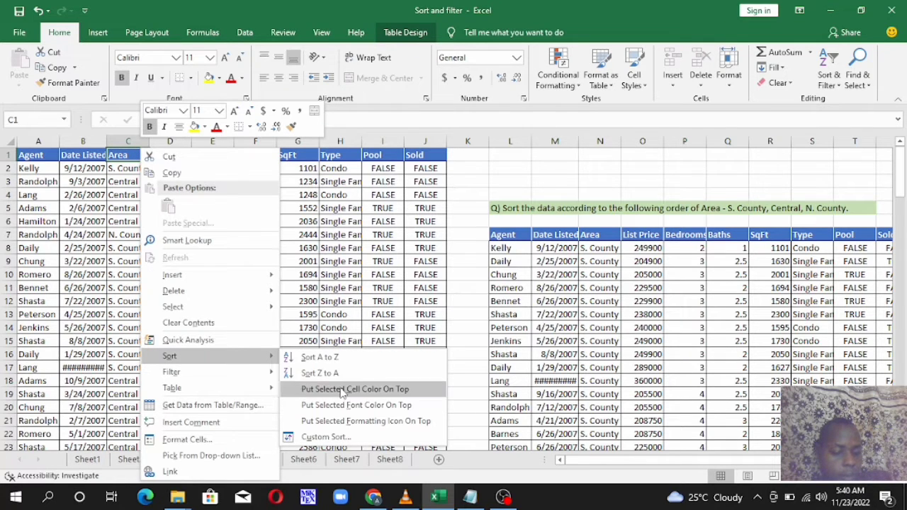
left_click(323, 438)
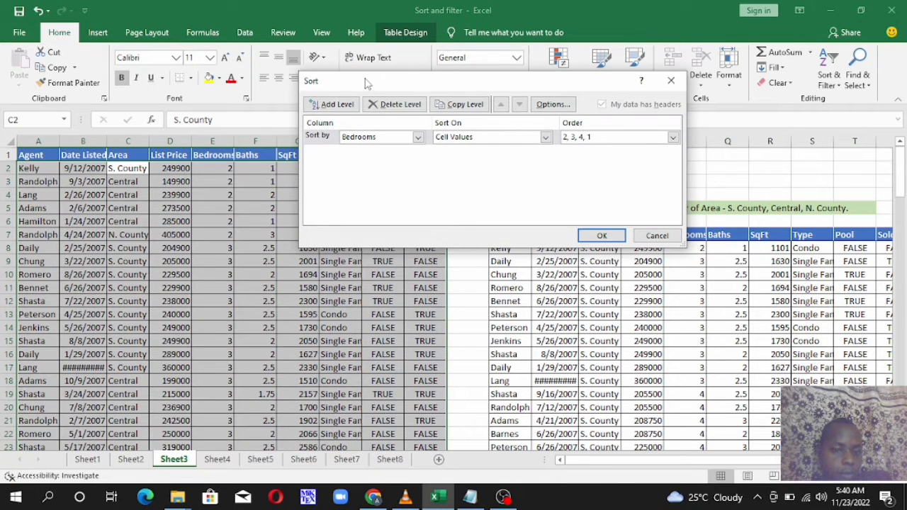
left_click_drag(367, 84, 491, 151)
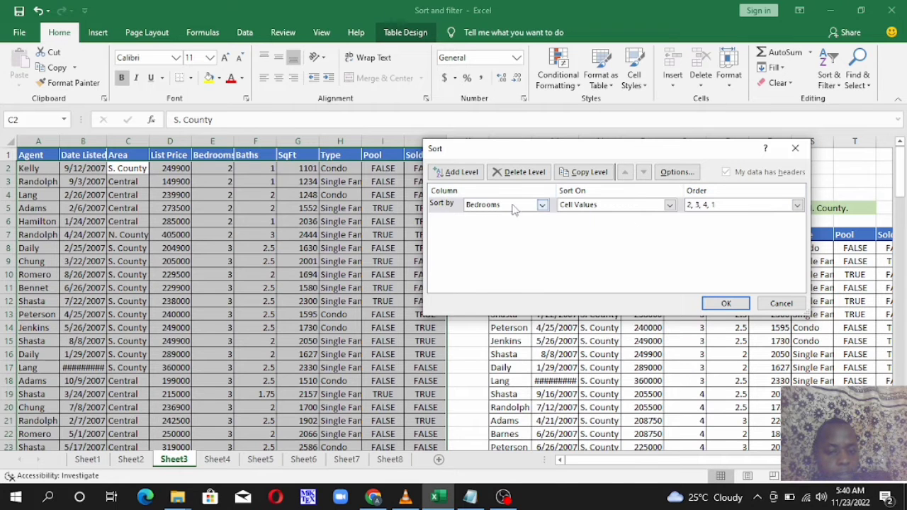
left_click(542, 206)
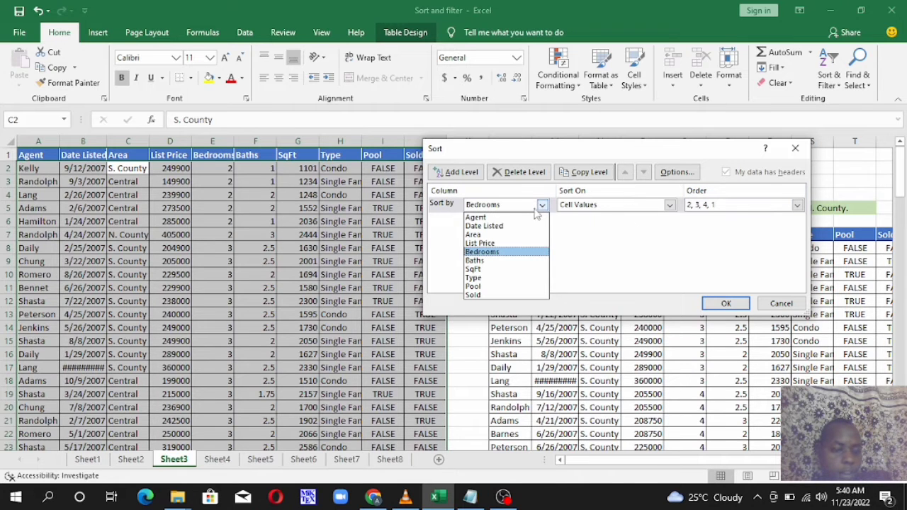
left_click(496, 234)
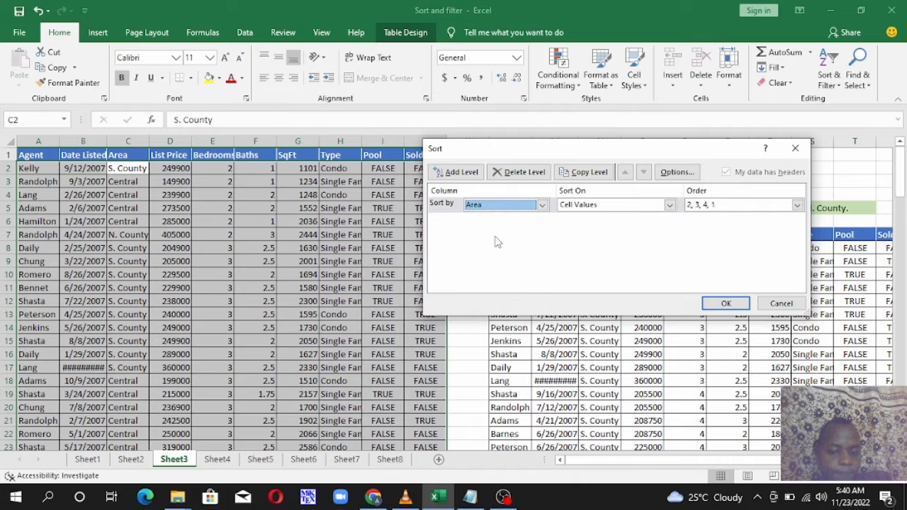
left_click(669, 205)
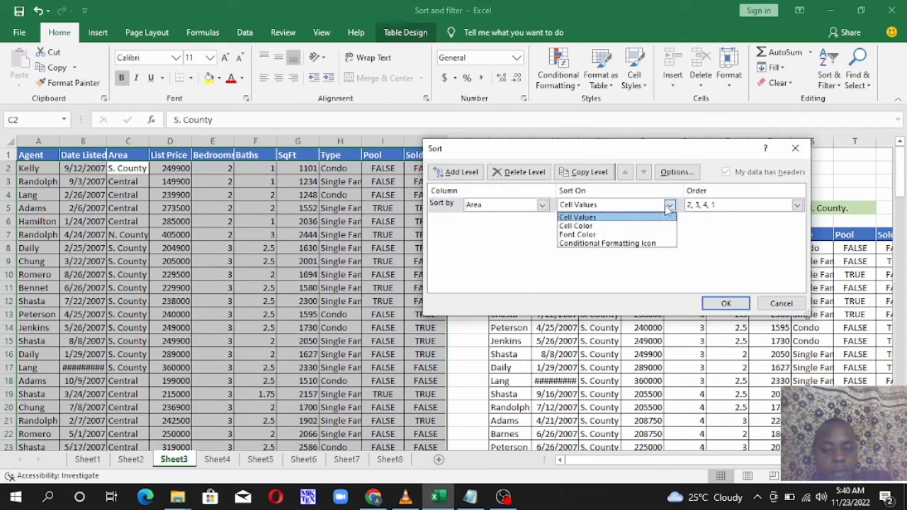
left_click(579, 219)
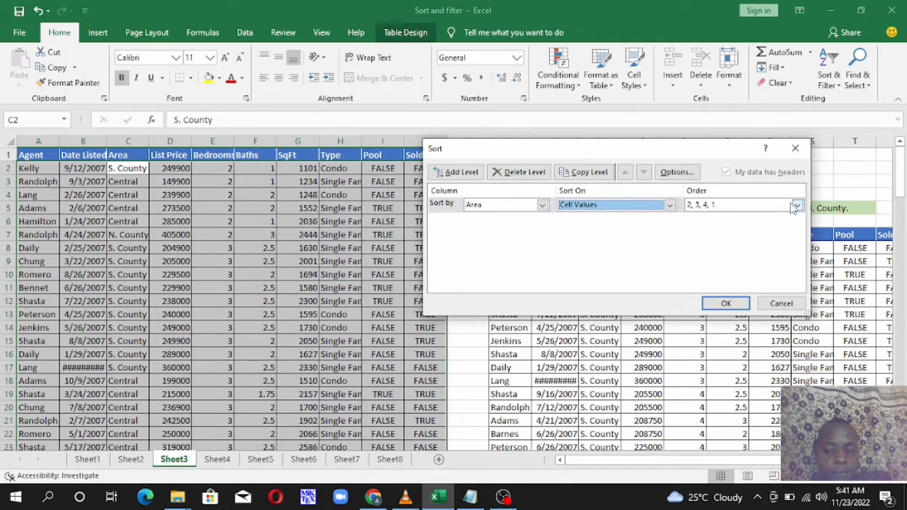
Add a custom sort list with the entries S. County, Central and N. County.
left_click(796, 205)
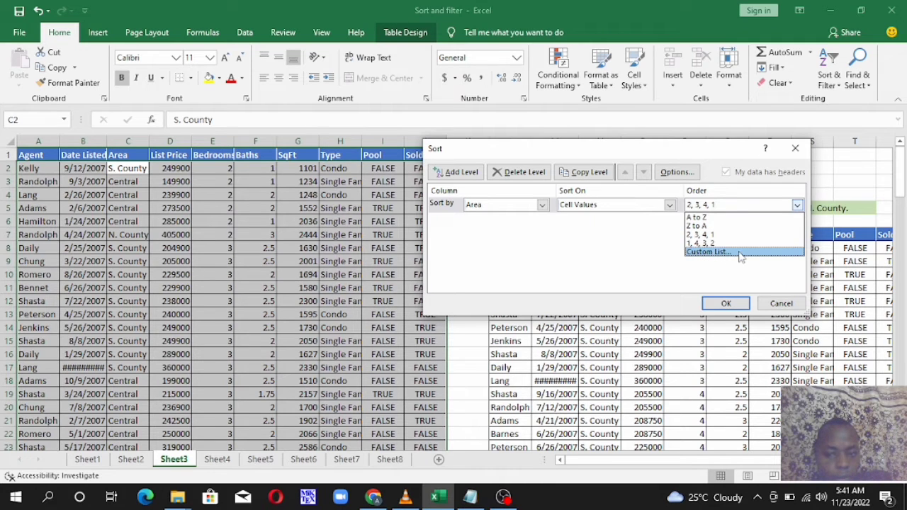
left_click(700, 256)
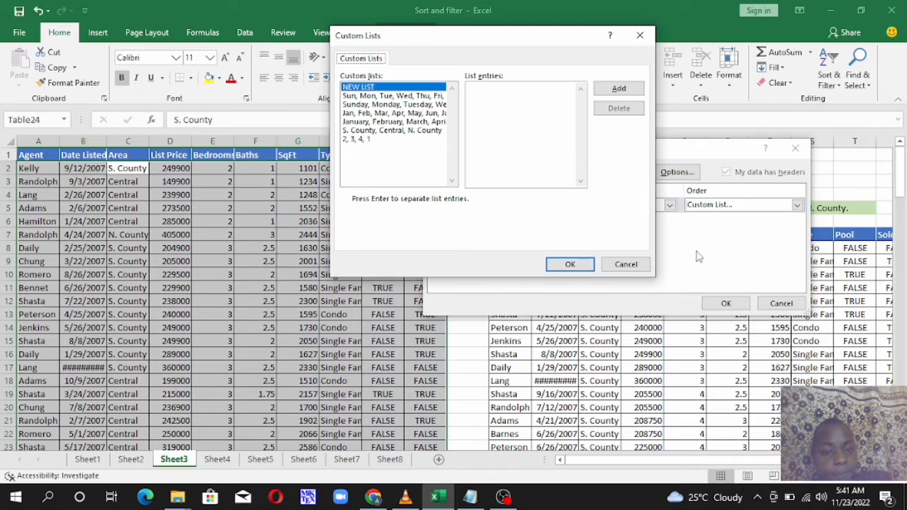
left_click(527, 91)
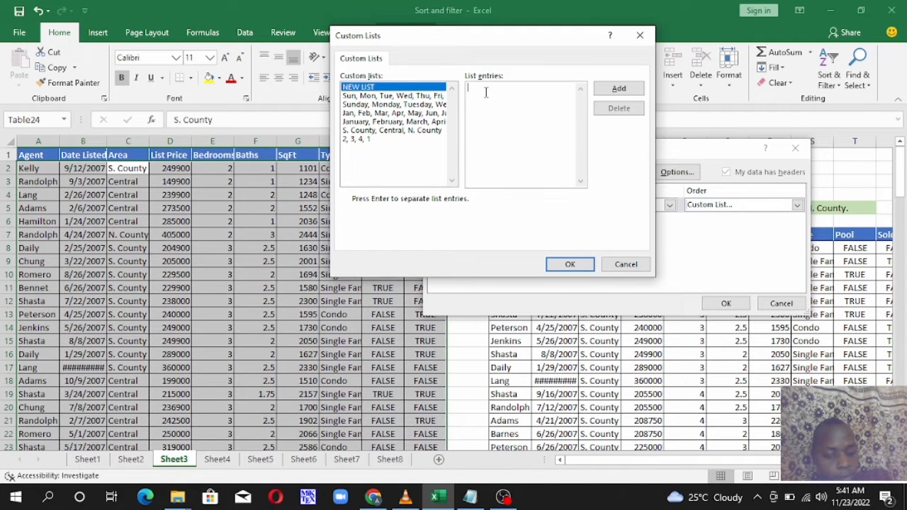
type(". County")
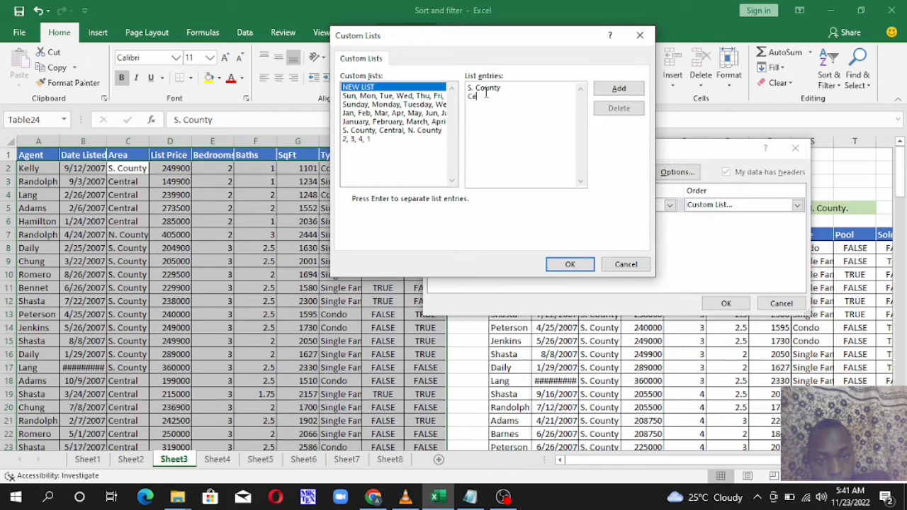
type("al")
key("Return")
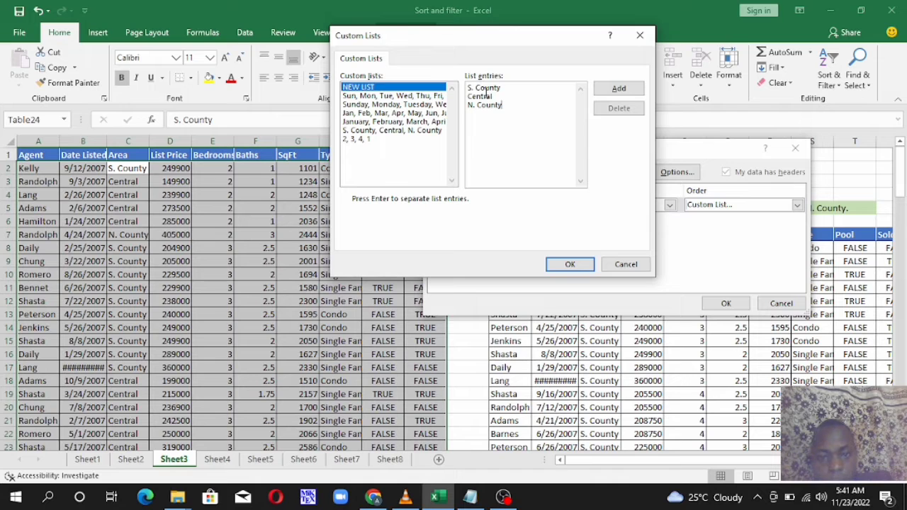
left_click(638, 94)
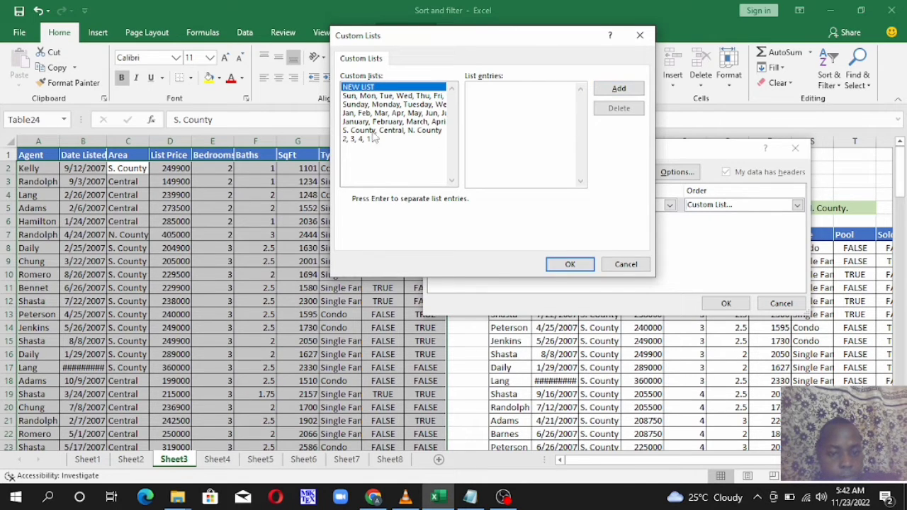
left_click(564, 269)
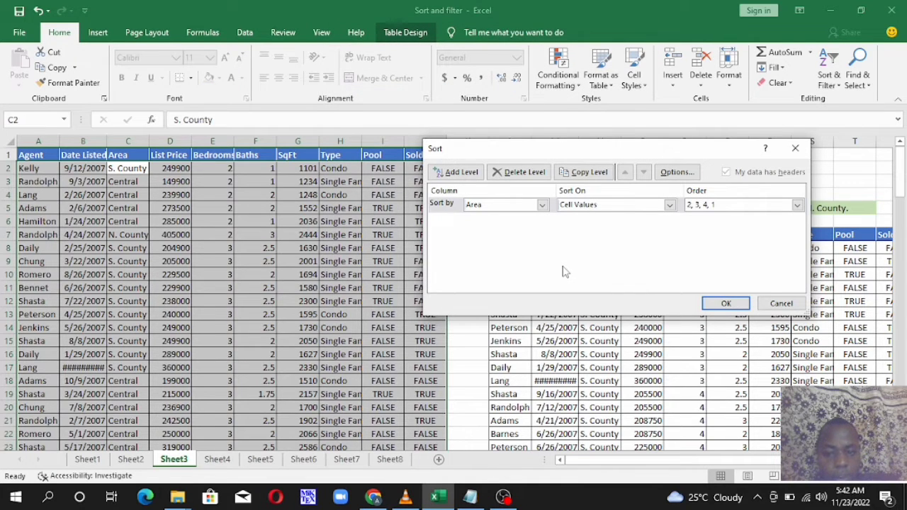
Set the Area sort order to the custom list S. County, Central, N. County, apply the sort and check the rows.
left_click(797, 205)
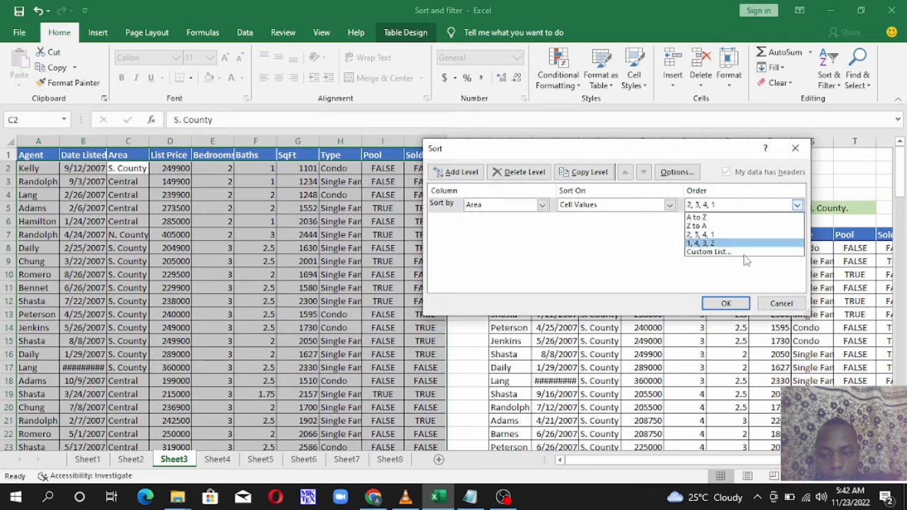
left_click(709, 252)
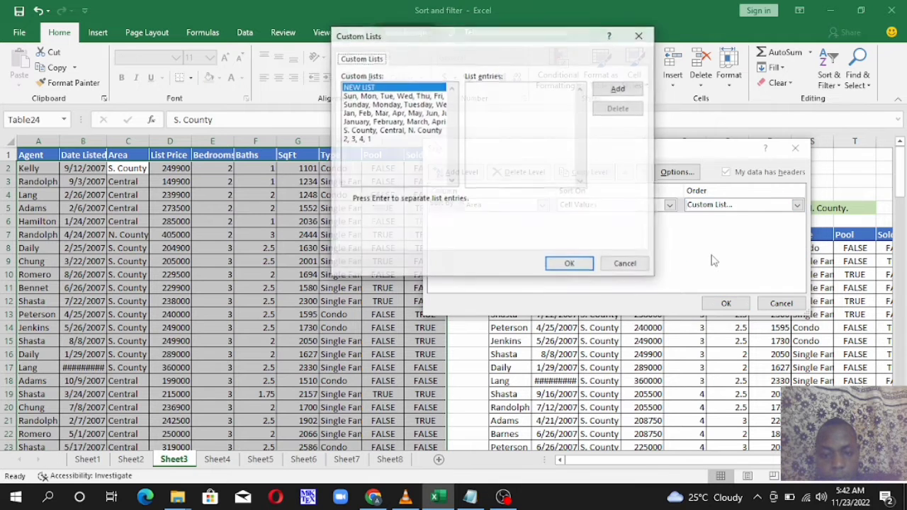
left_click(391, 124)
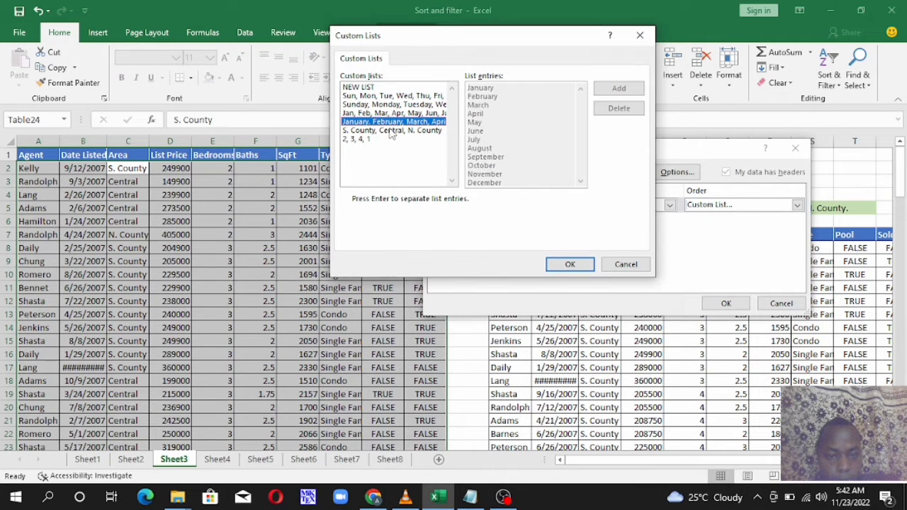
left_click(392, 131)
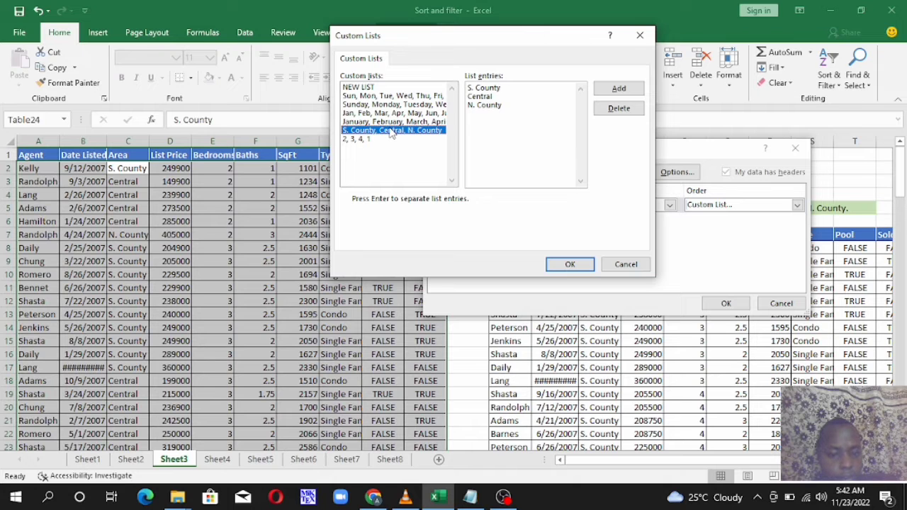
left_click(568, 268)
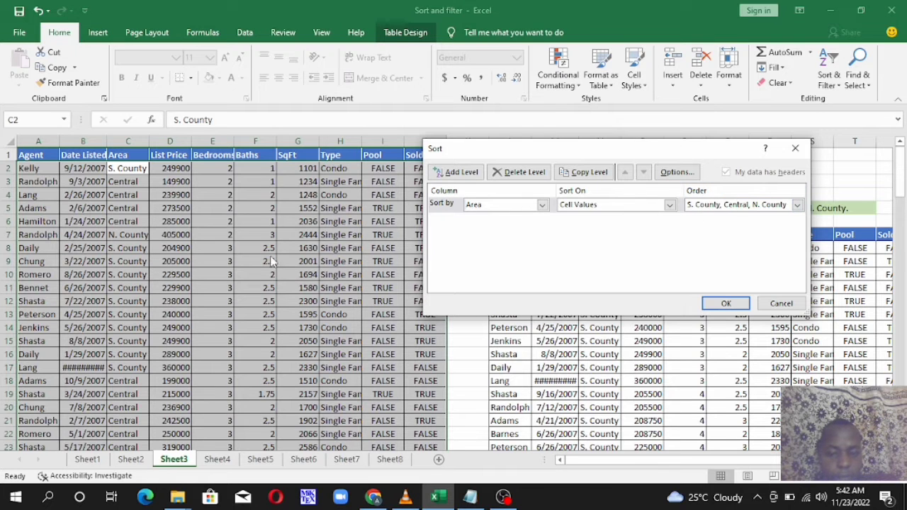
left_click(730, 304)
scroll(135, 177, "down", 3)
scroll(133, 175, "up", 3)
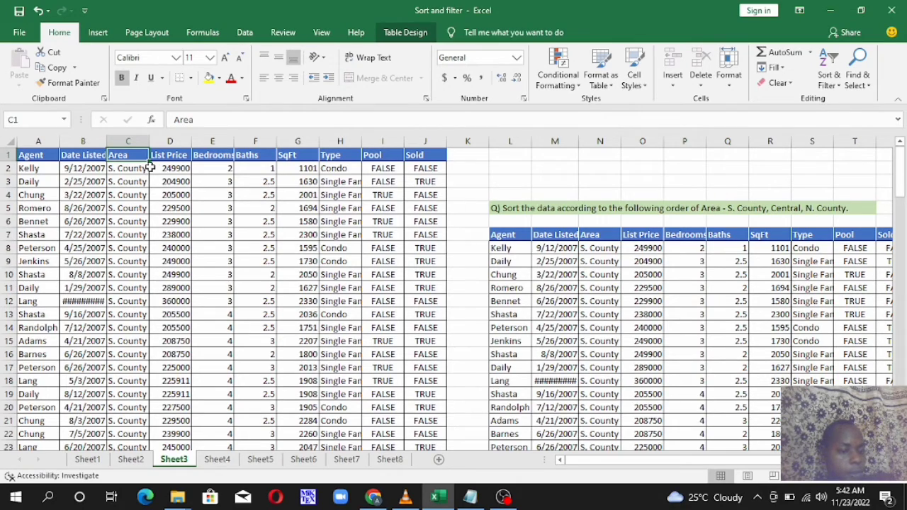
scroll(142, 170, "down", 20)
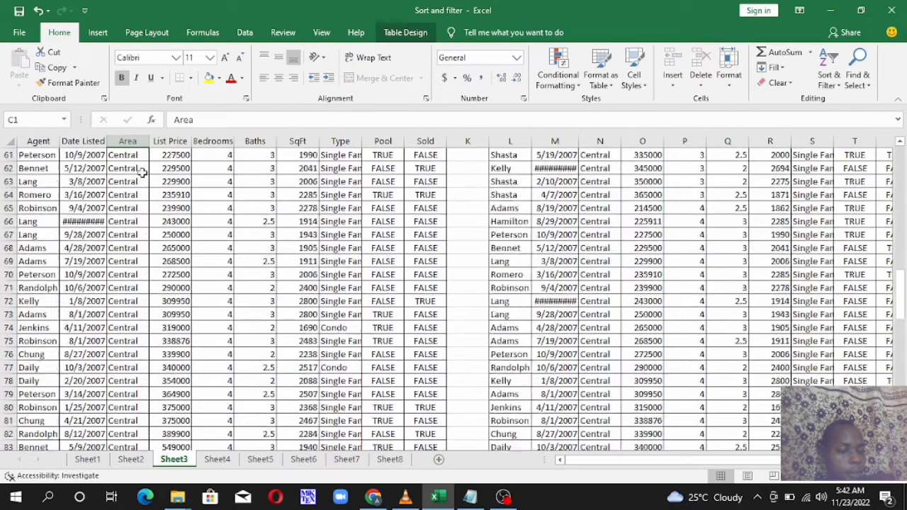
scroll(143, 175, "down", 9)
scroll(749, 386, "up", 12)
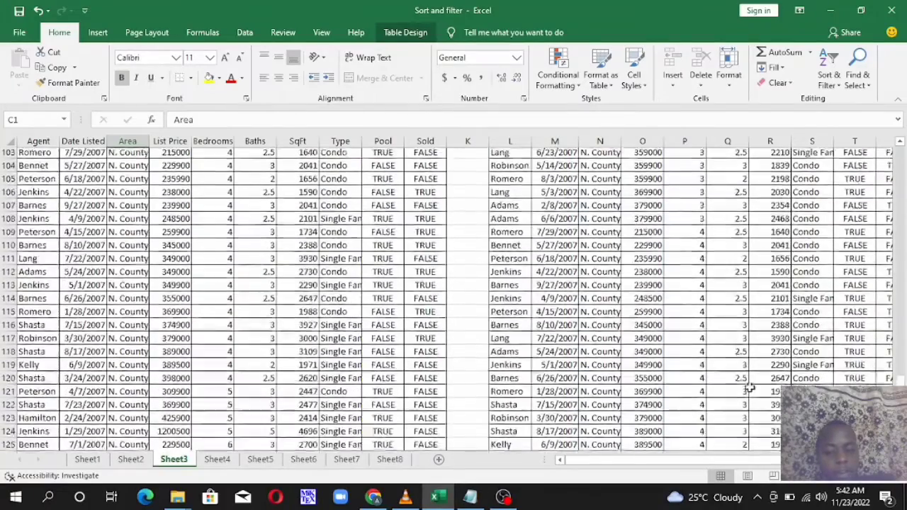
scroll(745, 364, "up", 20)
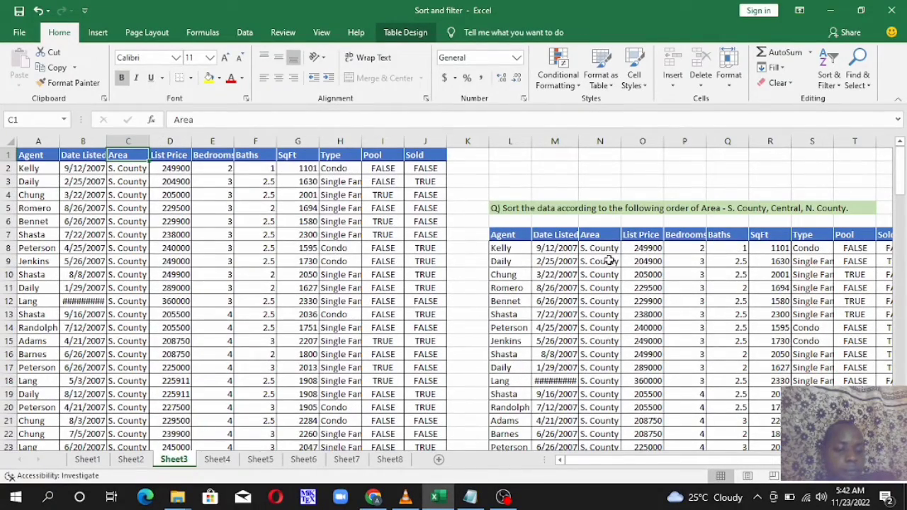
Read the fourth task about houses in the central area in the Notepad list and return to Excel on Sheet4.
left_click(470, 496)
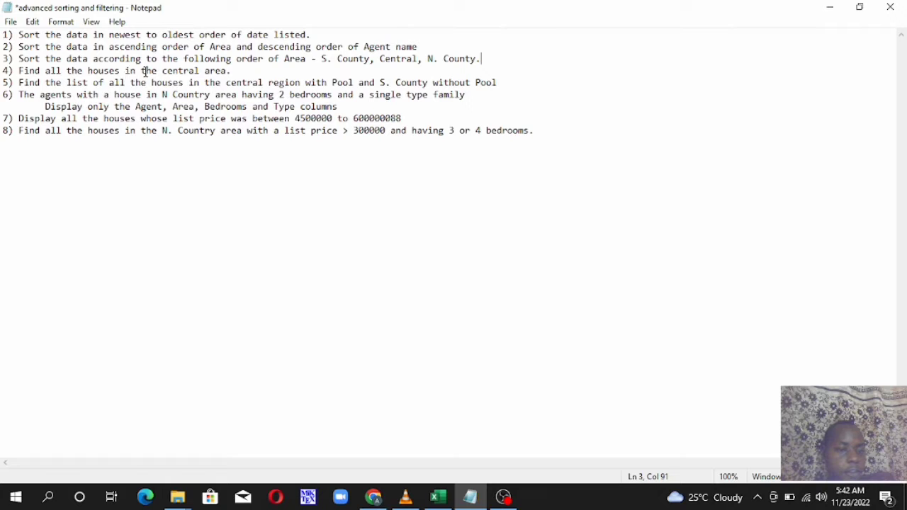
left_click_drag(235, 72, 20, 71)
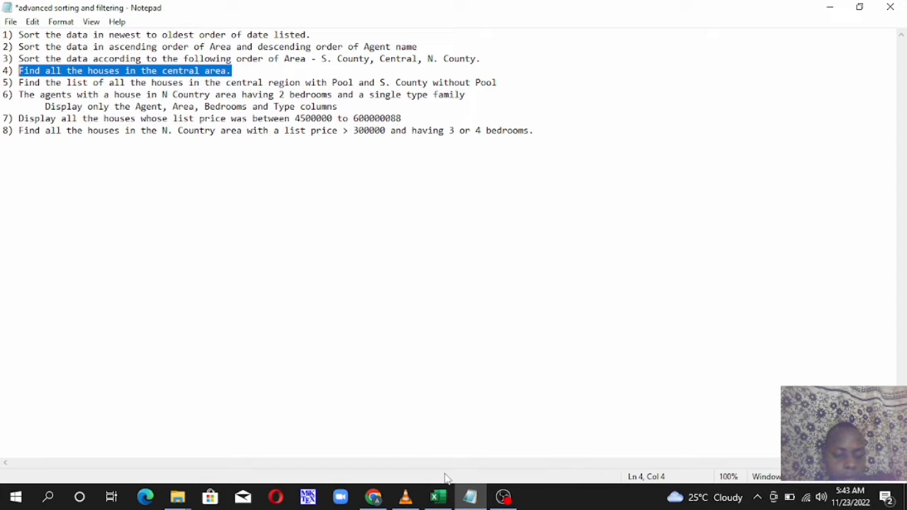
left_click(440, 497)
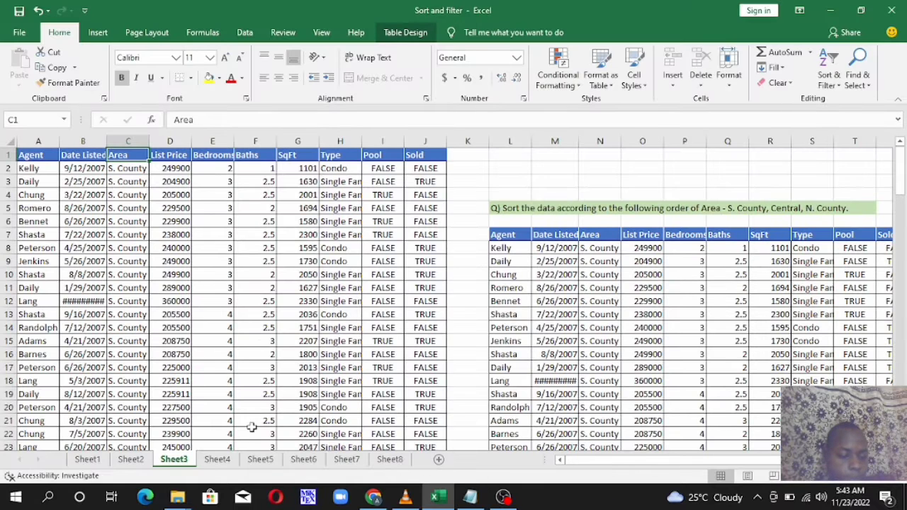
left_click(218, 460)
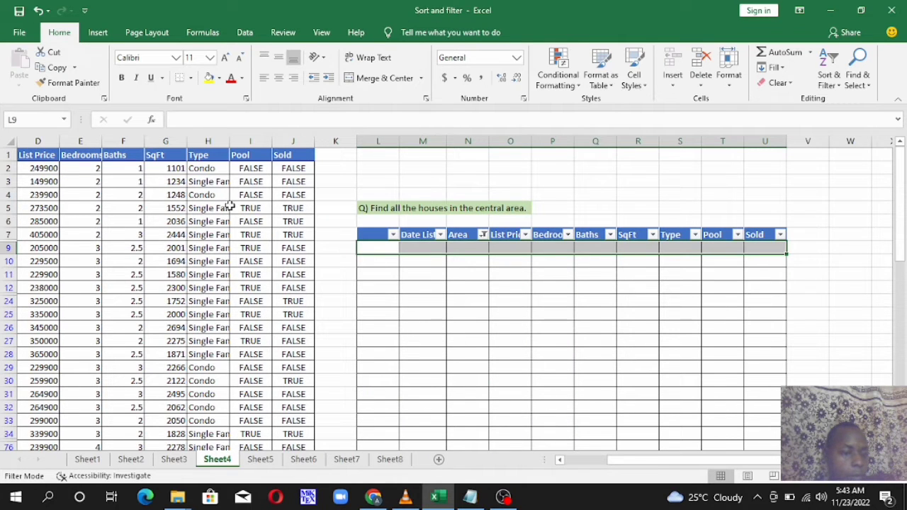
left_click_drag(632, 458, 524, 462)
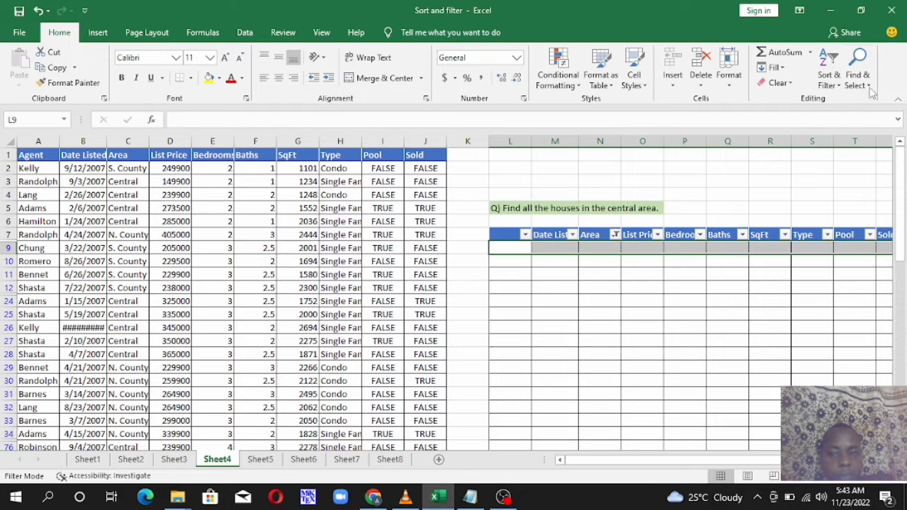
Try turning off the filter on Sheet4's central-area results table, and undo it.
left_click(836, 78)
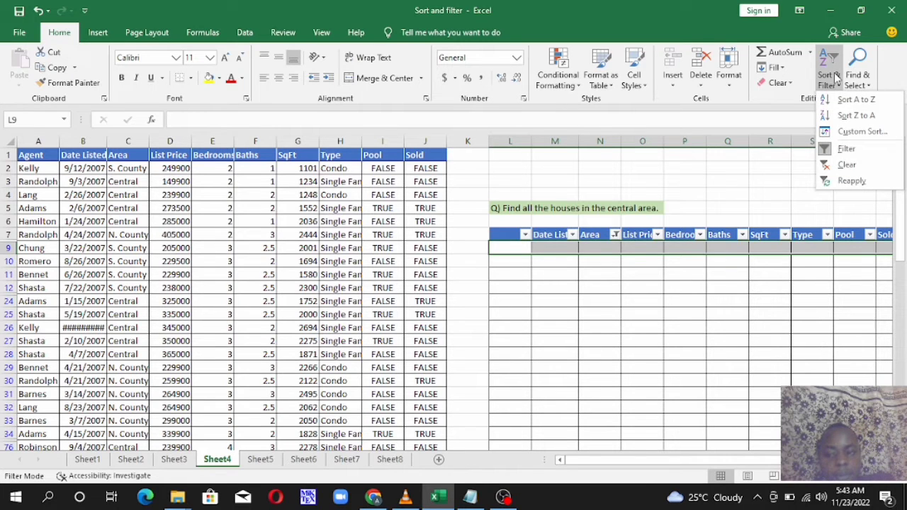
left_click(848, 149)
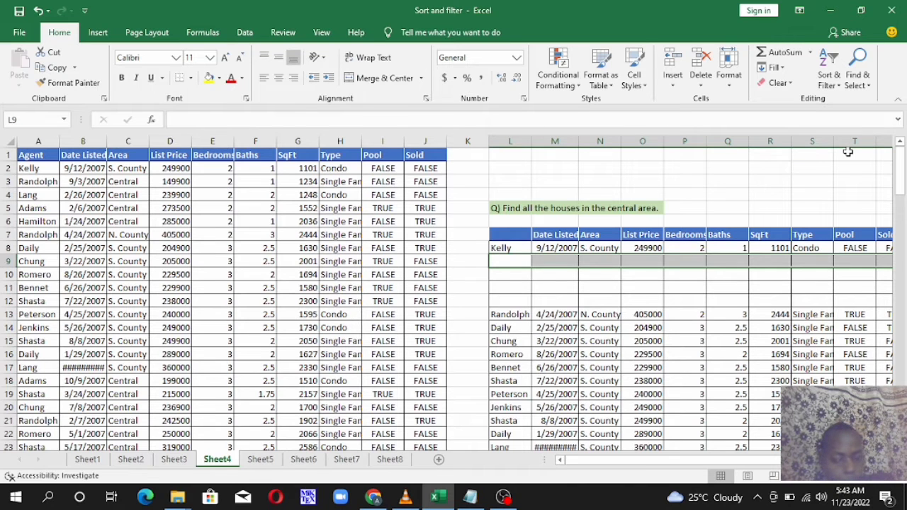
key("ctrl+z")
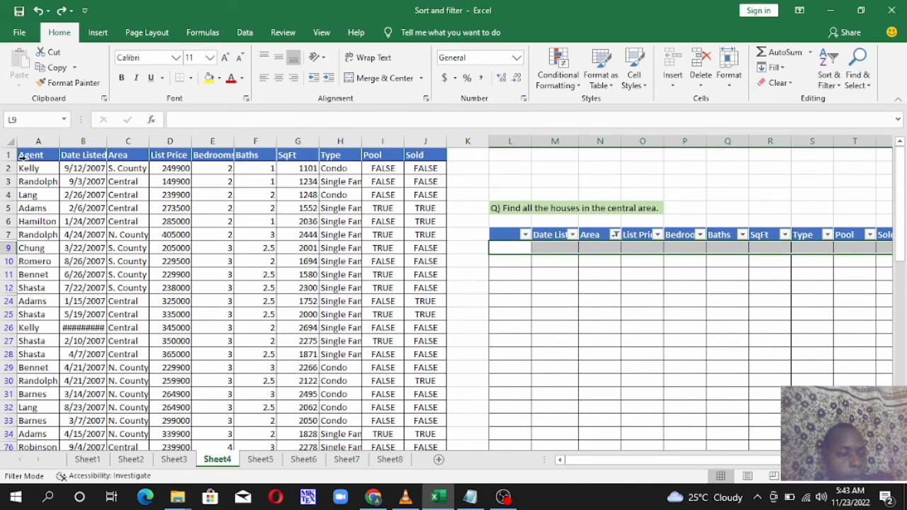
Turn on filtering for the header row A1:J1 of Sheet4's source table.
left_click(44, 180)
left_click_drag(31, 154, 435, 154)
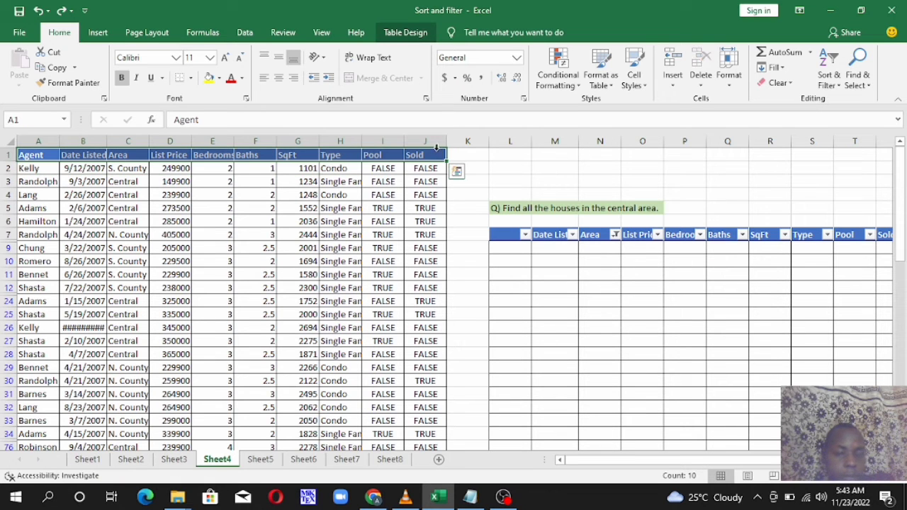
left_click(832, 79)
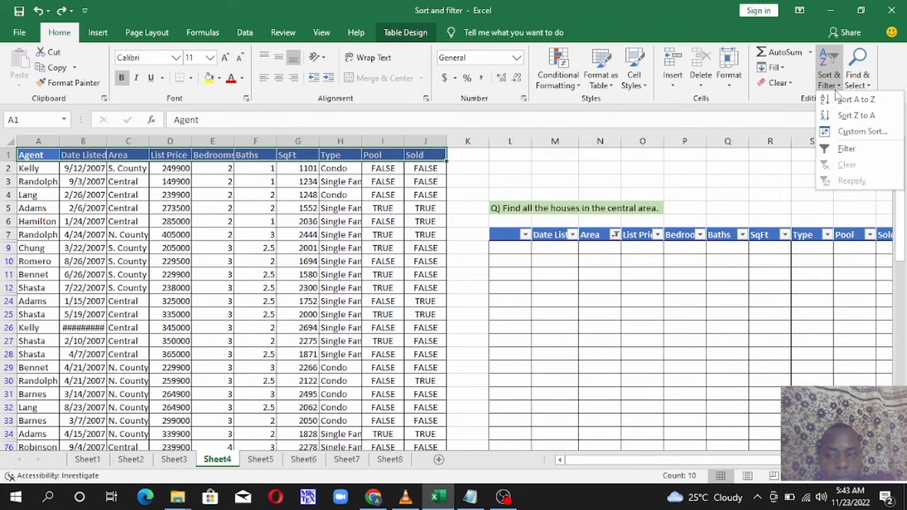
left_click(843, 150)
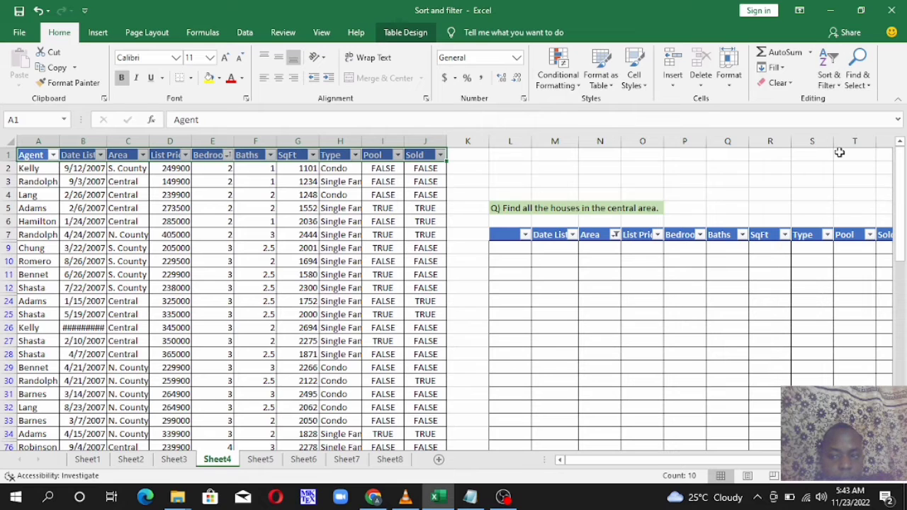
Filter the source table's Area column to show only Central and check the filtered rows.
left_click(142, 155)
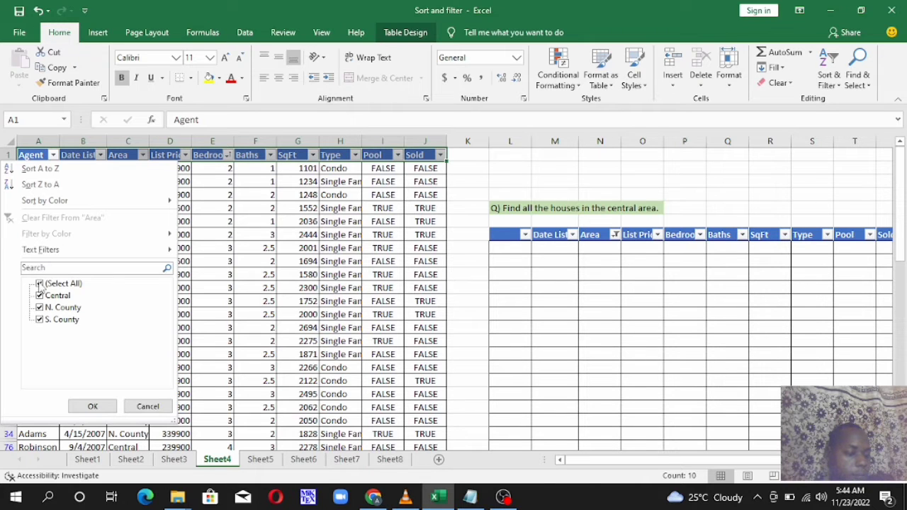
left_click(40, 284)
left_click(39, 296)
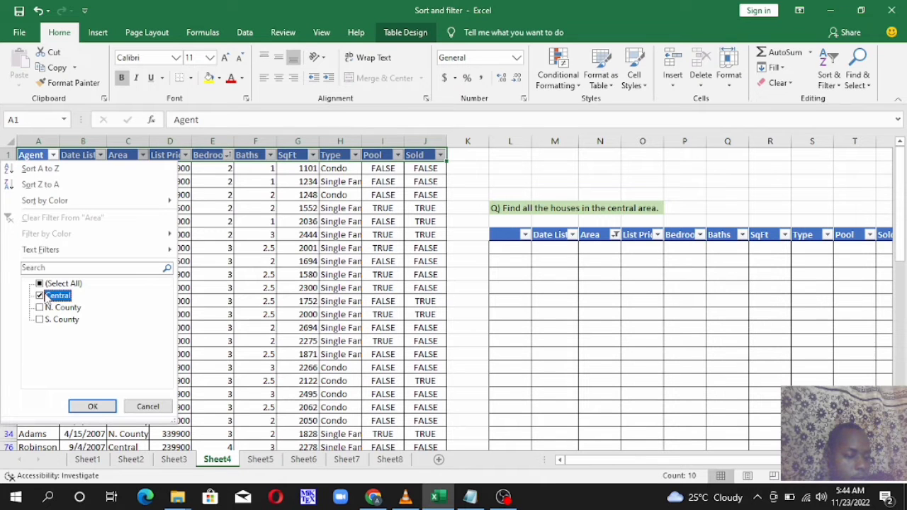
left_click(93, 407)
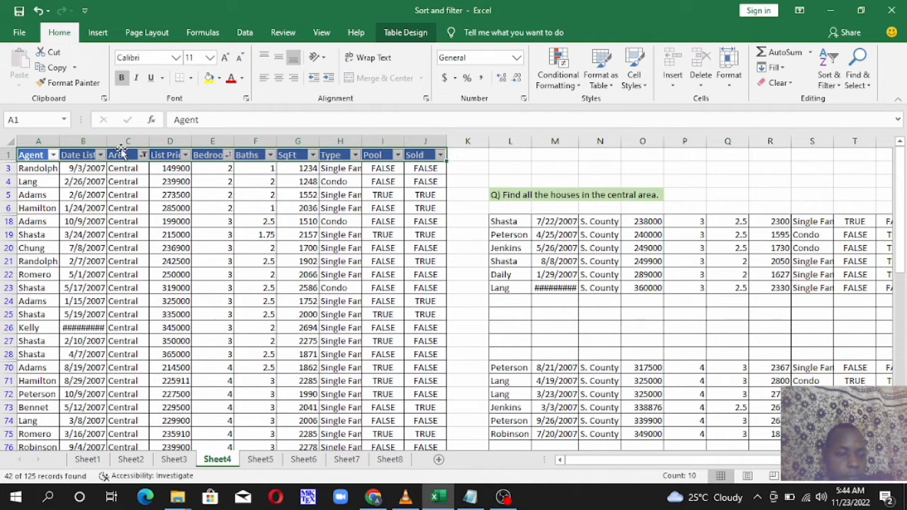
left_click_drag(134, 172, 124, 348)
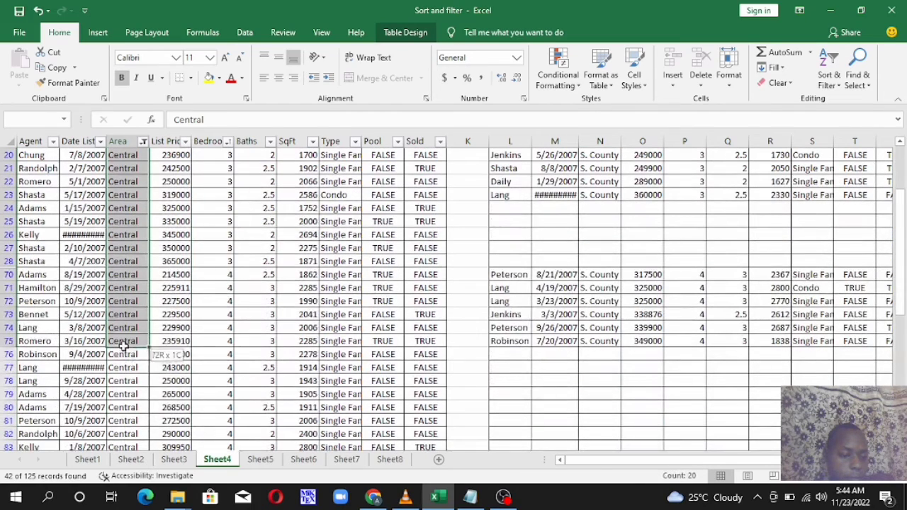
left_click(116, 192)
scroll(118, 213, "up", 3)
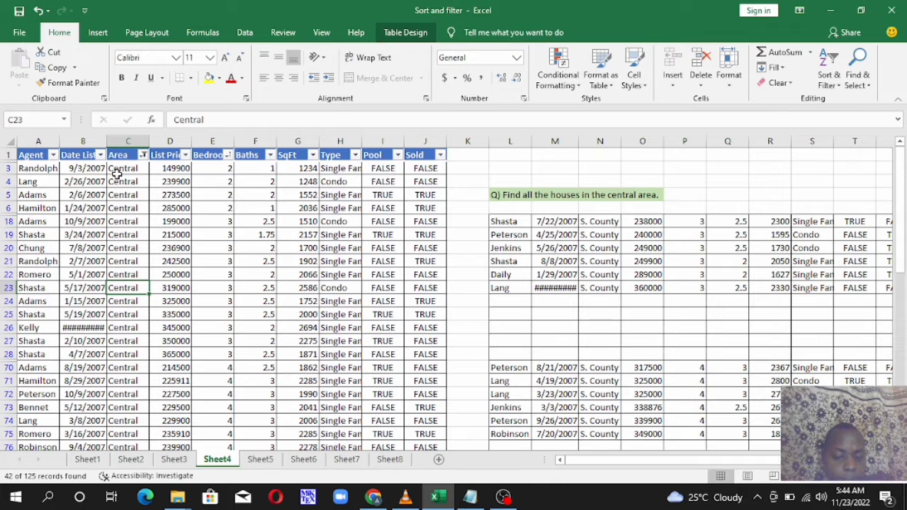
scroll(117, 181, "down", 1)
scroll(117, 188, "up", 1)
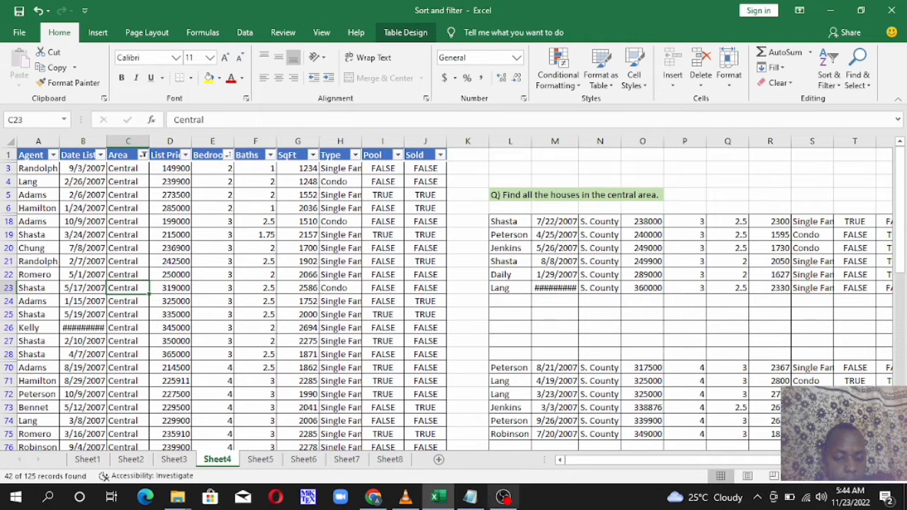
Read the fifth task about Central houses with Pool and S. County without Pool in Notepad, and return to Excel on Sheet5.
left_click(471, 498)
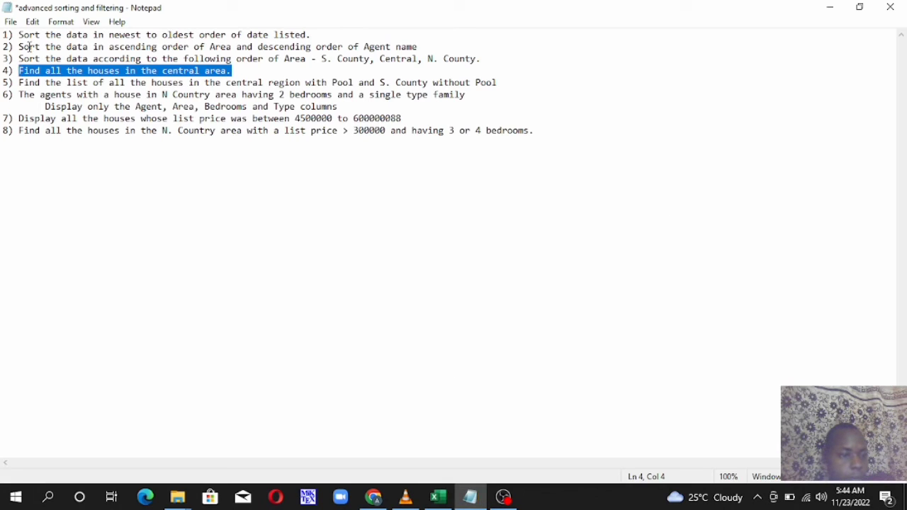
left_click(24, 83)
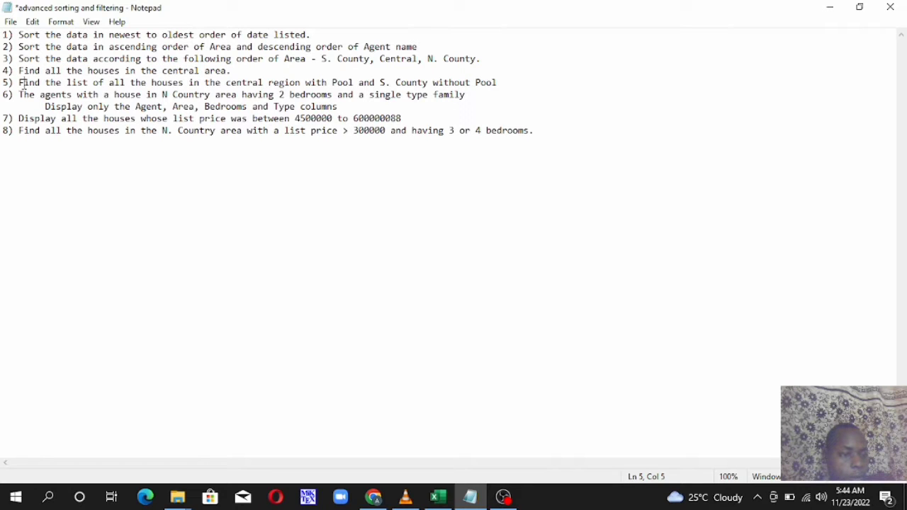
left_click_drag(18, 83, 494, 83)
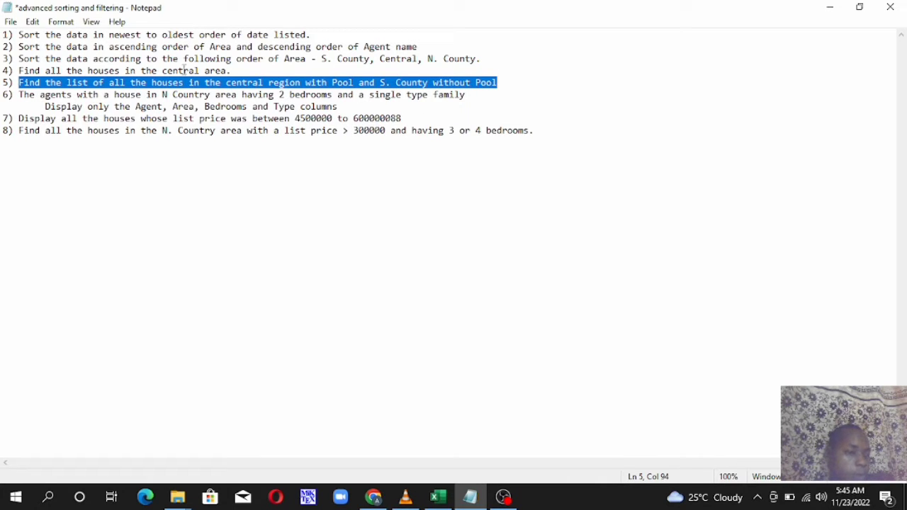
left_click(145, 82)
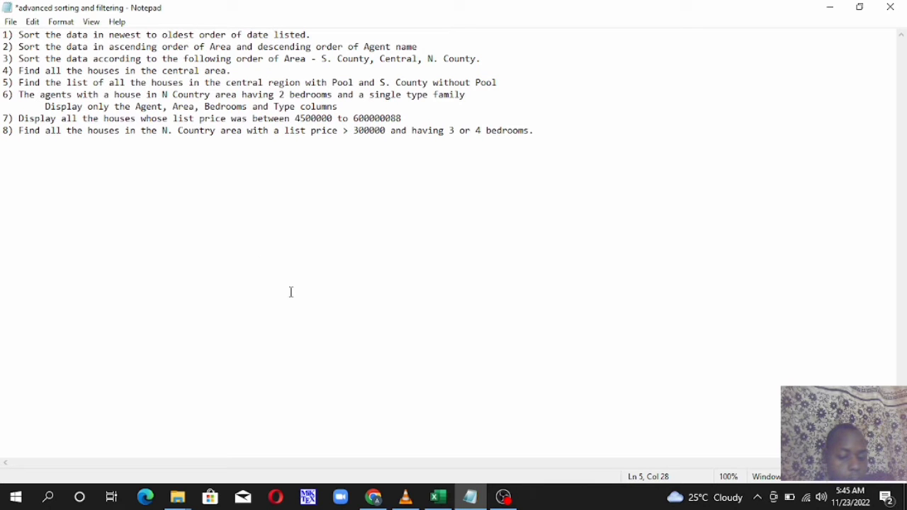
left_click(438, 496)
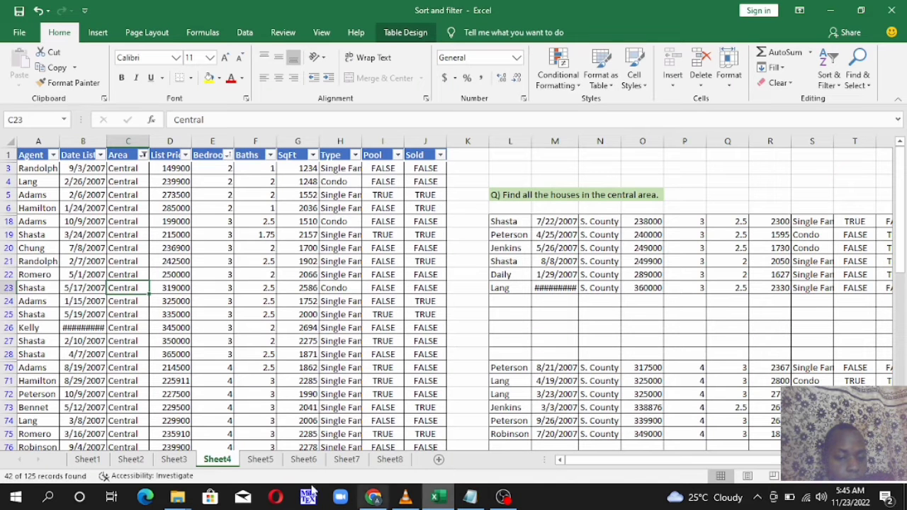
left_click(261, 459)
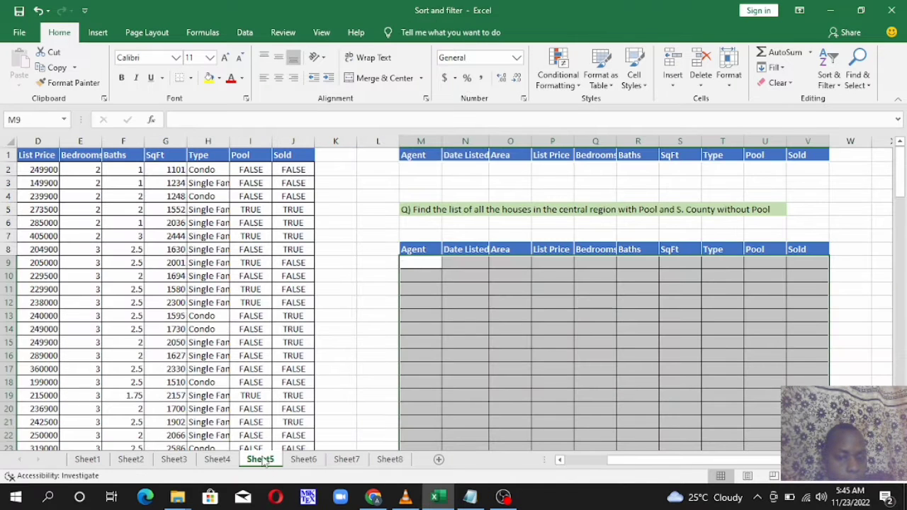
Examine Sheet5's source table, its Area column, the question and the empty criteria and results headers.
left_click(364, 180)
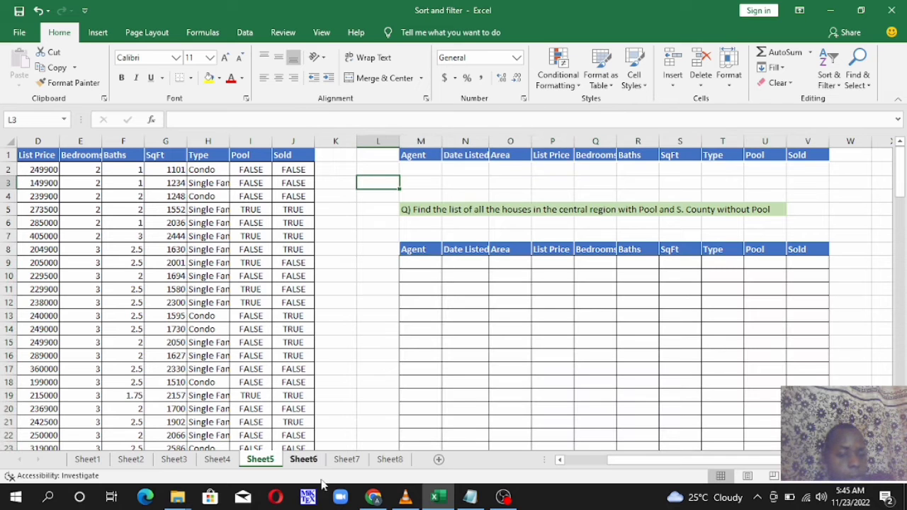
left_click_drag(655, 459, 571, 461)
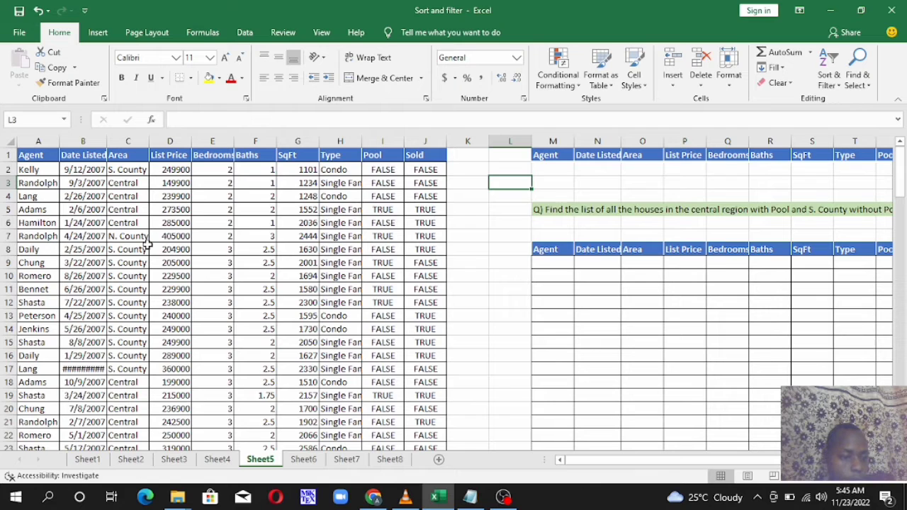
left_click(123, 155)
left_click(132, 197)
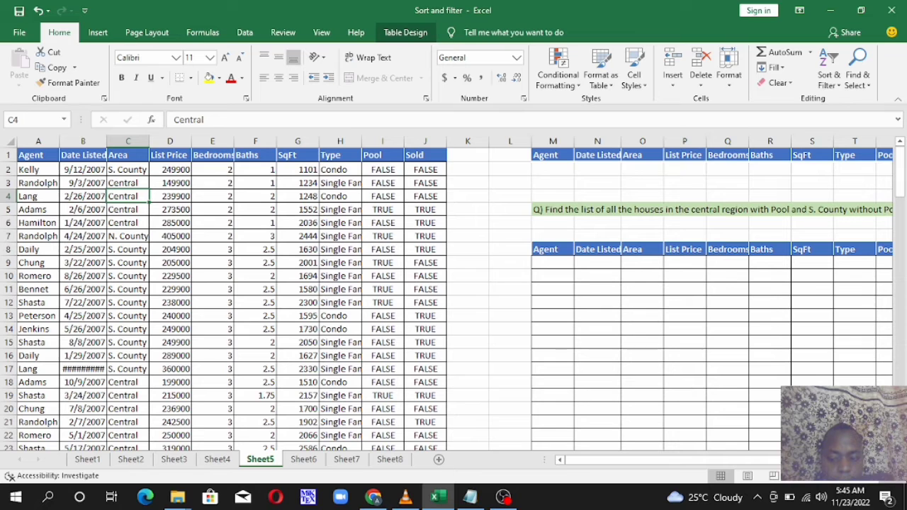
scroll(454, 297, "right", 2)
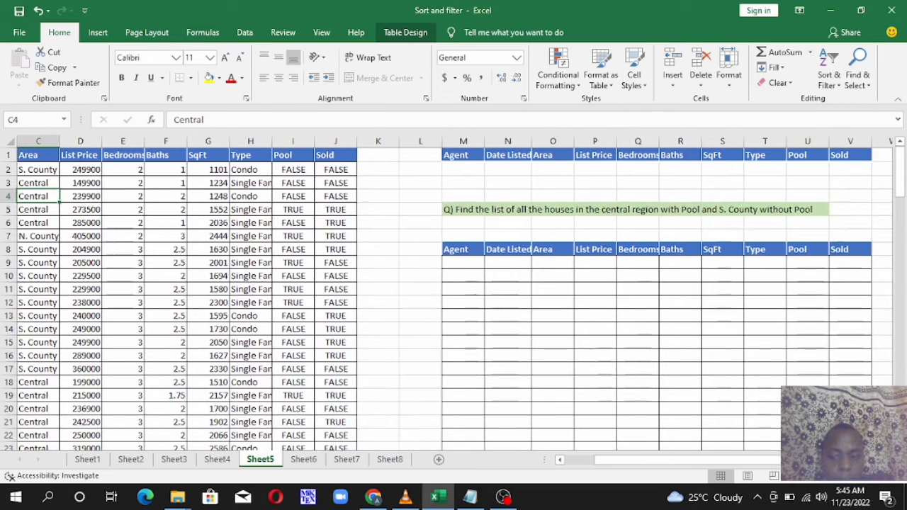
scroll(617, 408, "left", 2)
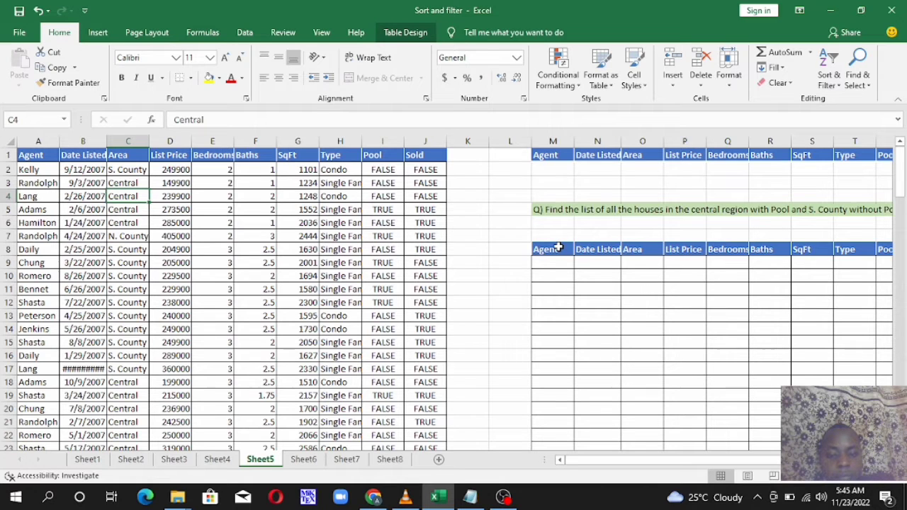
left_click(558, 247)
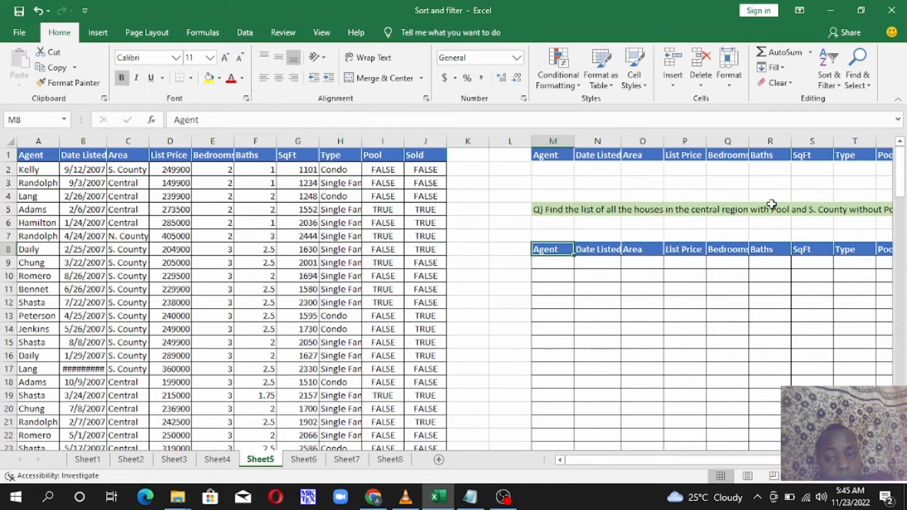
left_click(648, 168)
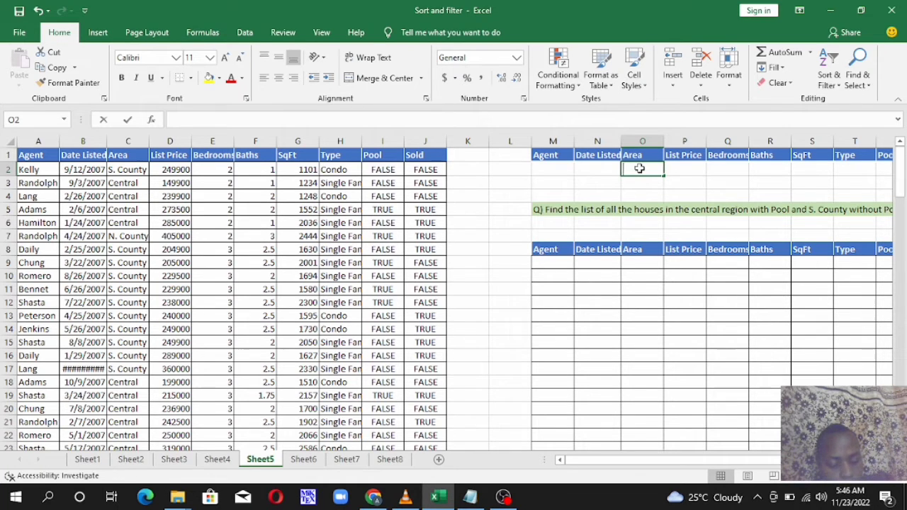
type("Central")
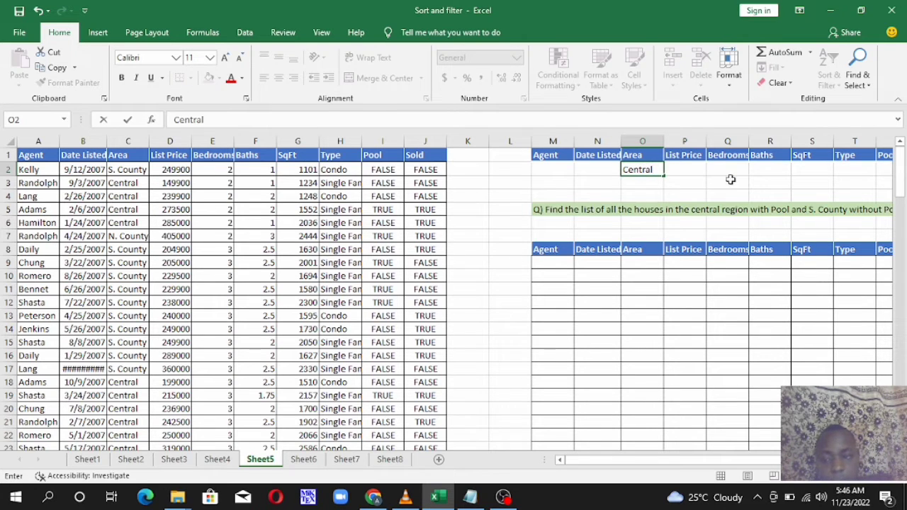
key("Tab")
key("Tab")
key("Tab")
key("Tab")
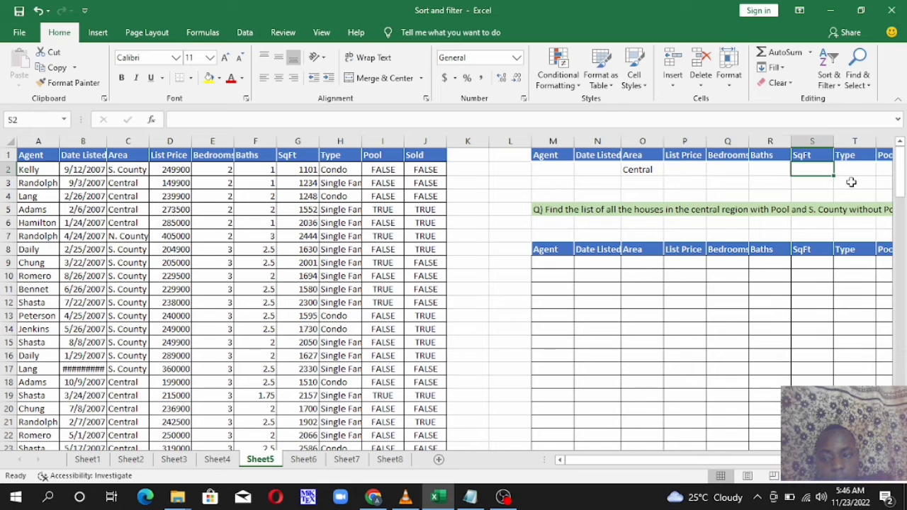
key("Tab")
key("Tab")
left_click(612, 169)
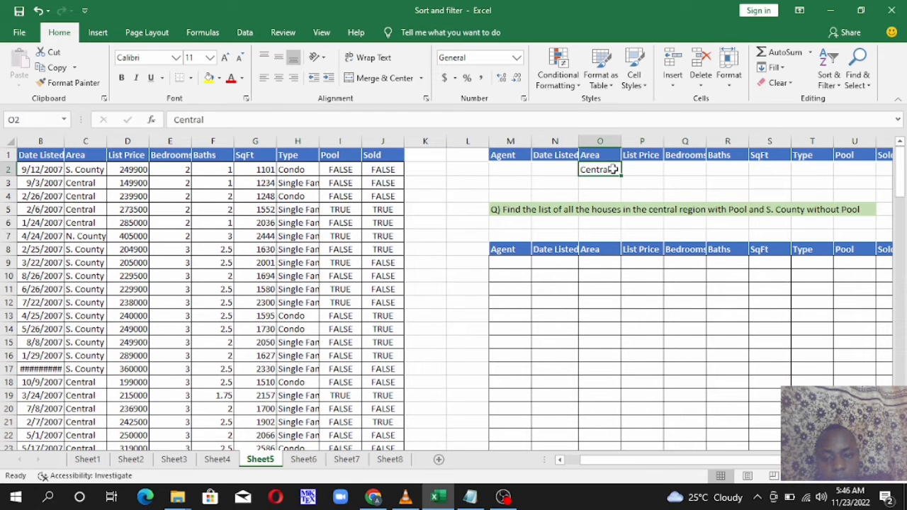
key("BackSpace")
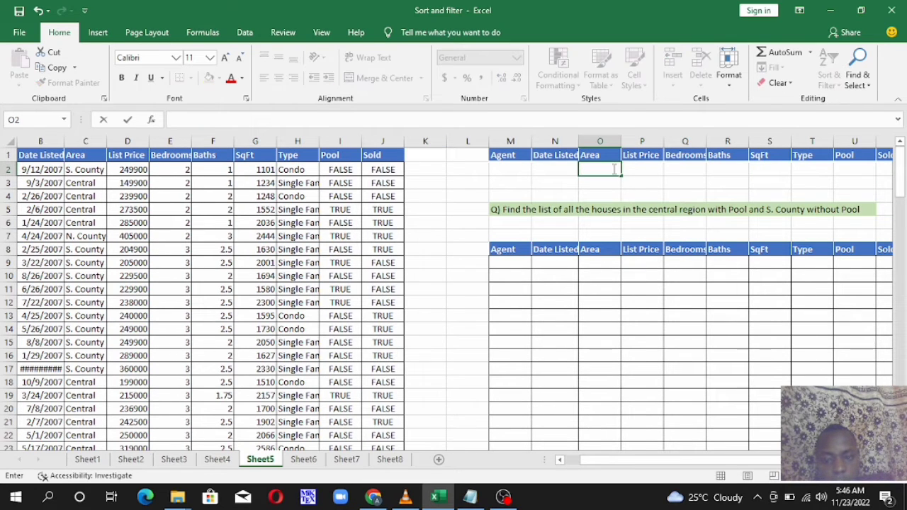
left_click(628, 171)
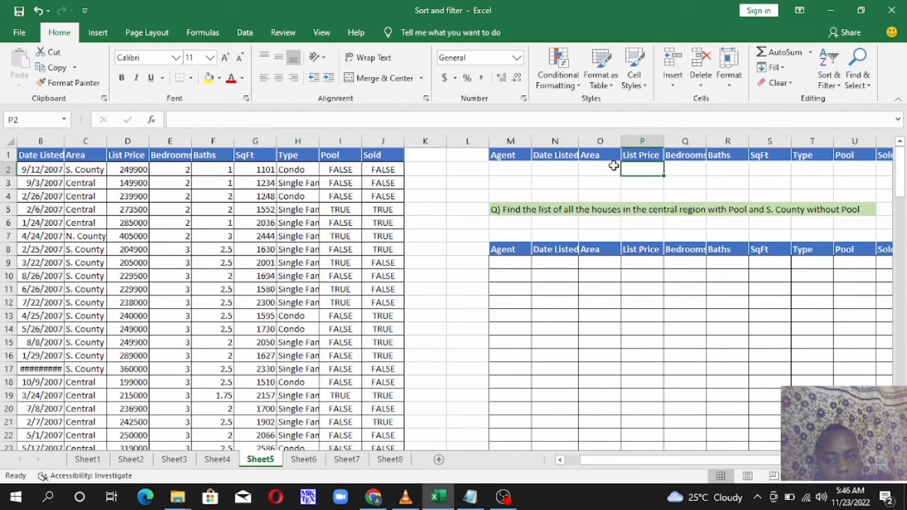
Fill the Area criteria with cell references, =C3 for Central in O2 and =C9 for S. County in O3.
left_click(612, 167)
type("=")
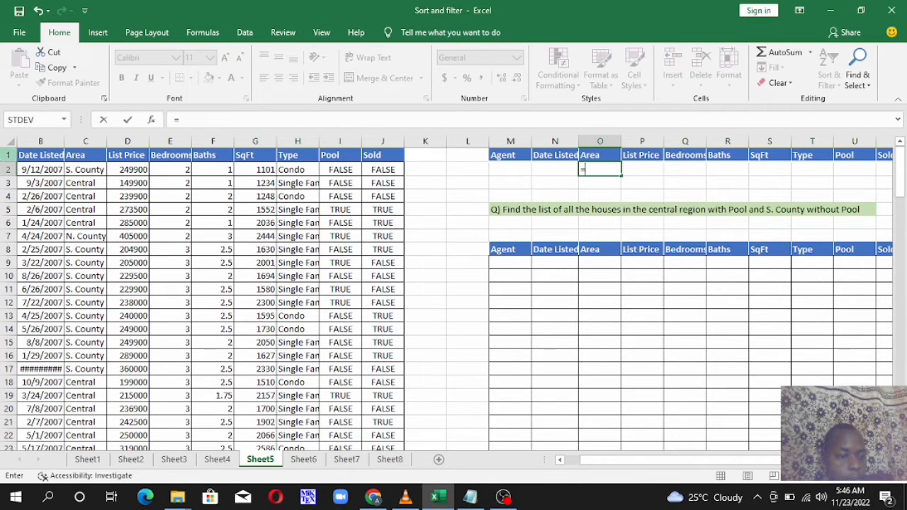
left_click(86, 183)
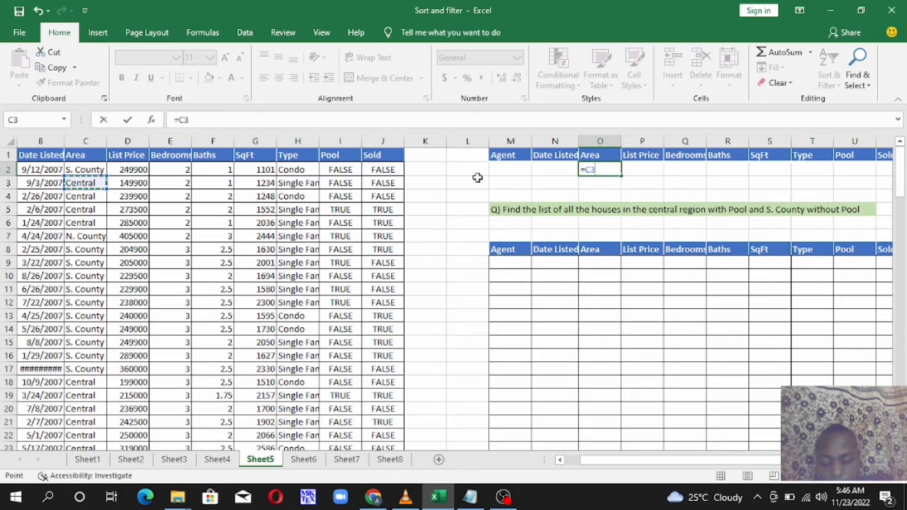
key("Return")
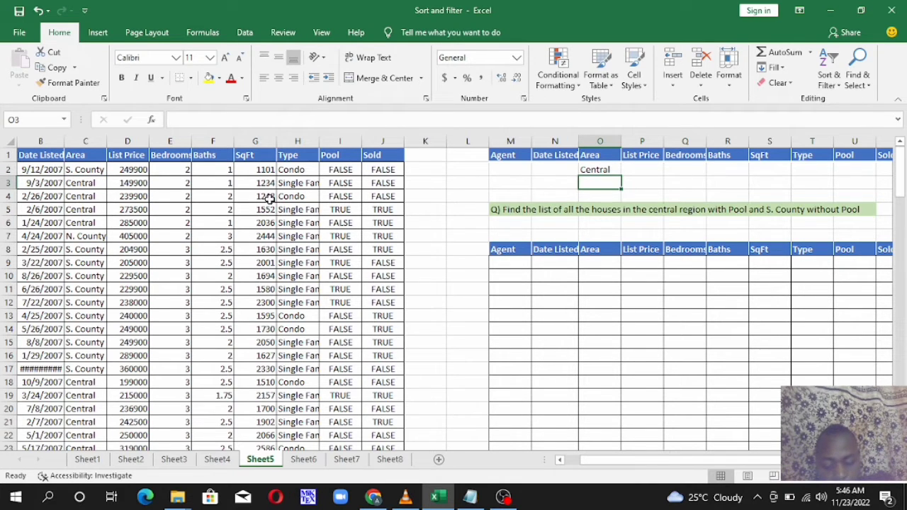
type("=")
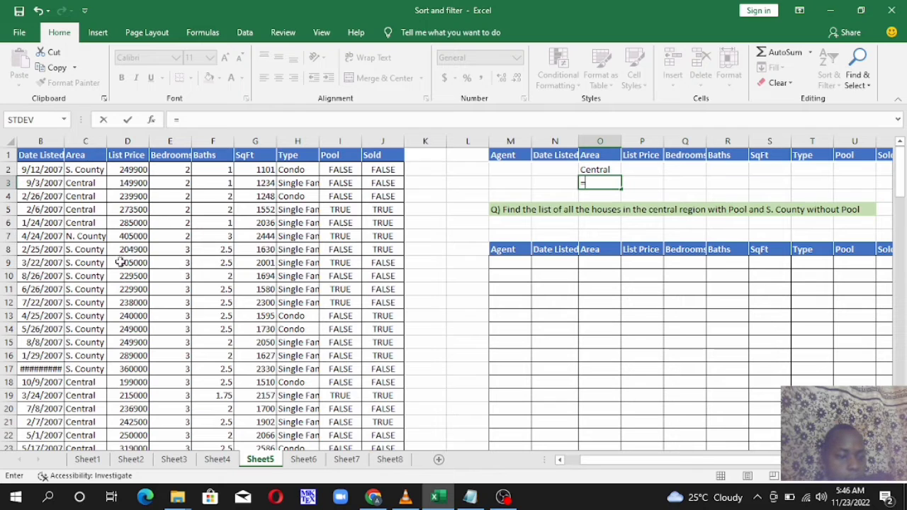
left_click(90, 263)
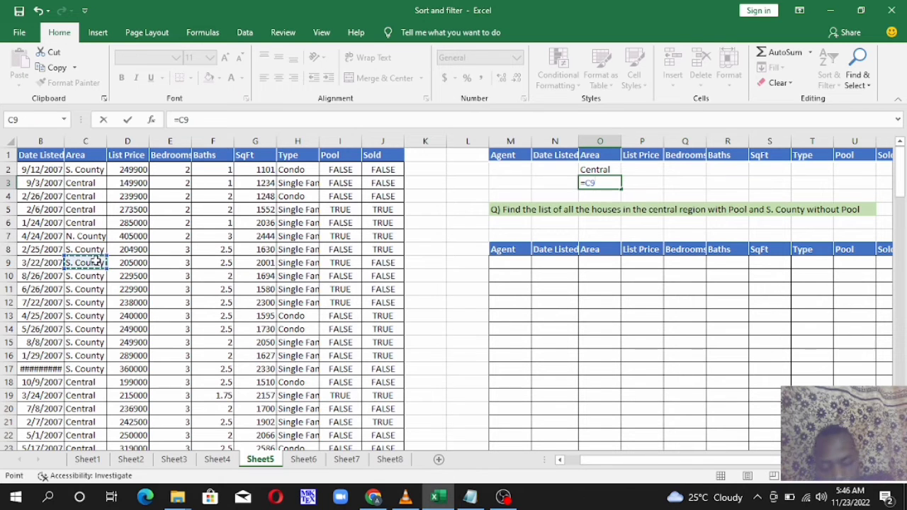
key("Return")
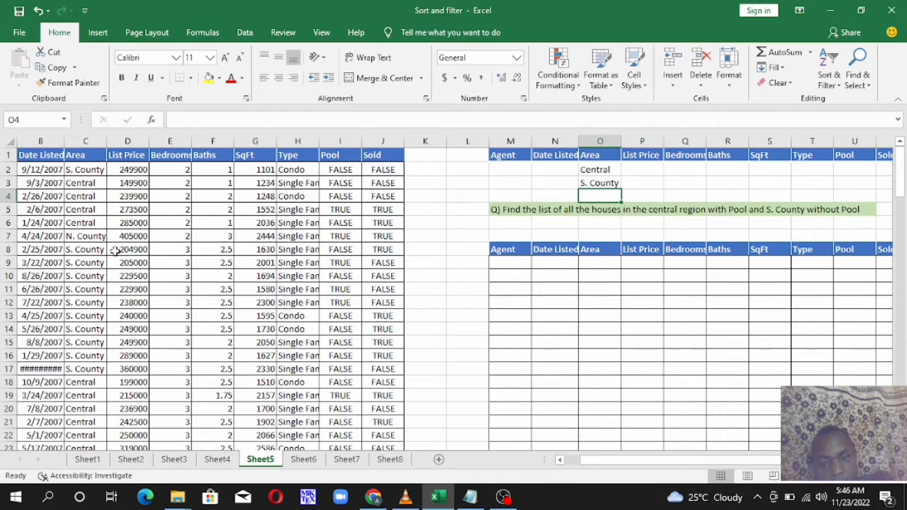
Fill the Pool criteria with cell references, =I5 for TRUE in U2 and =I2 for FALSE in U3.
left_click(862, 174)
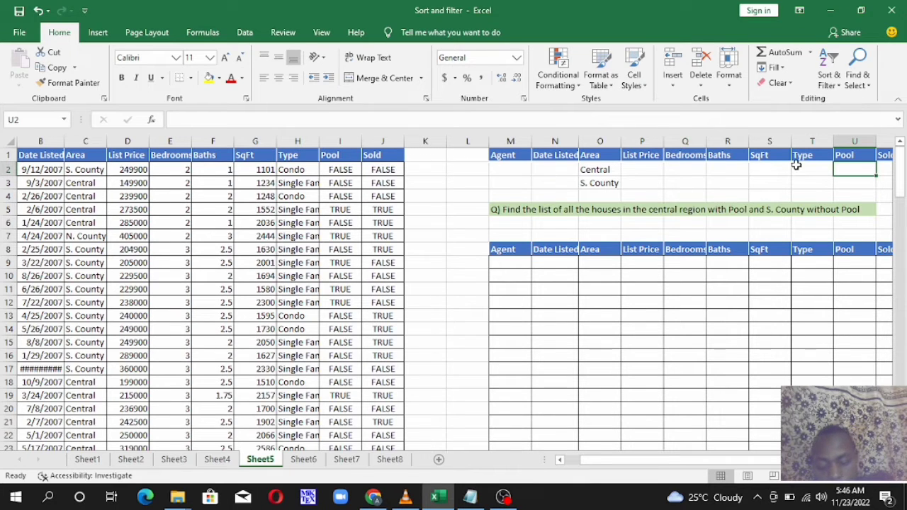
type("=")
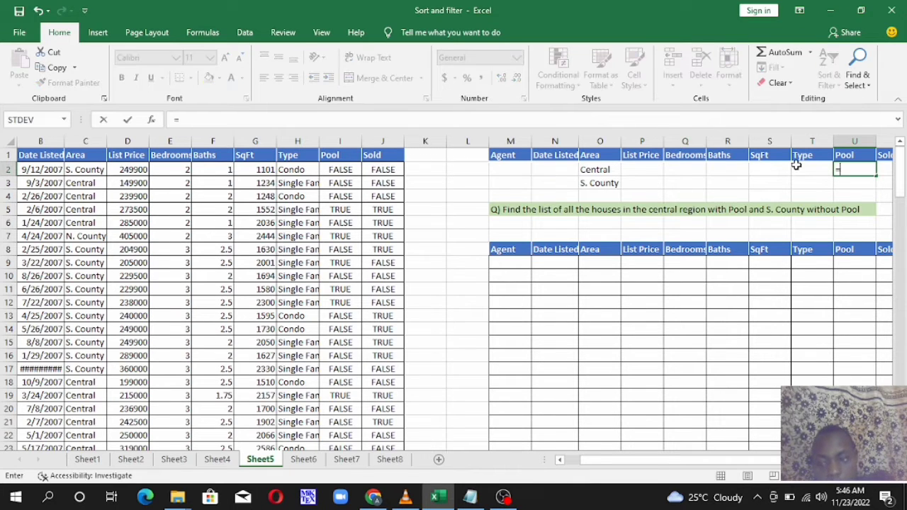
left_click(359, 207)
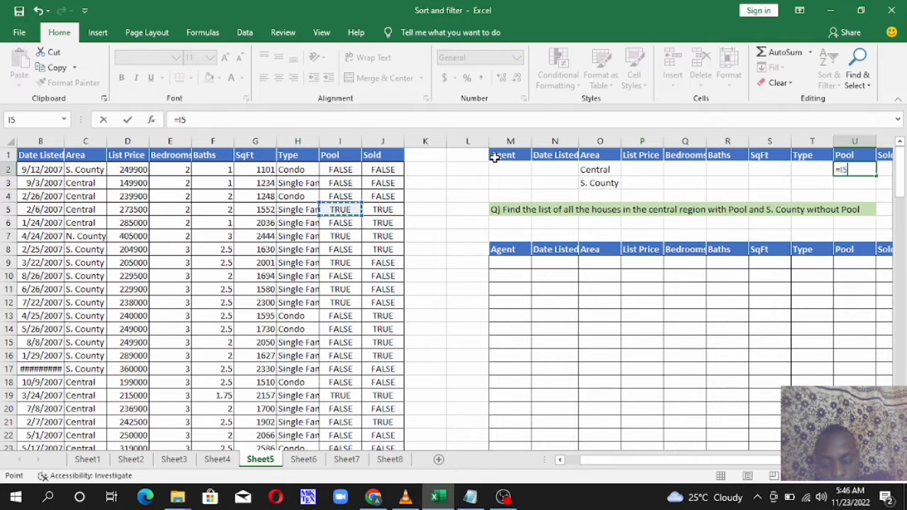
key("Return")
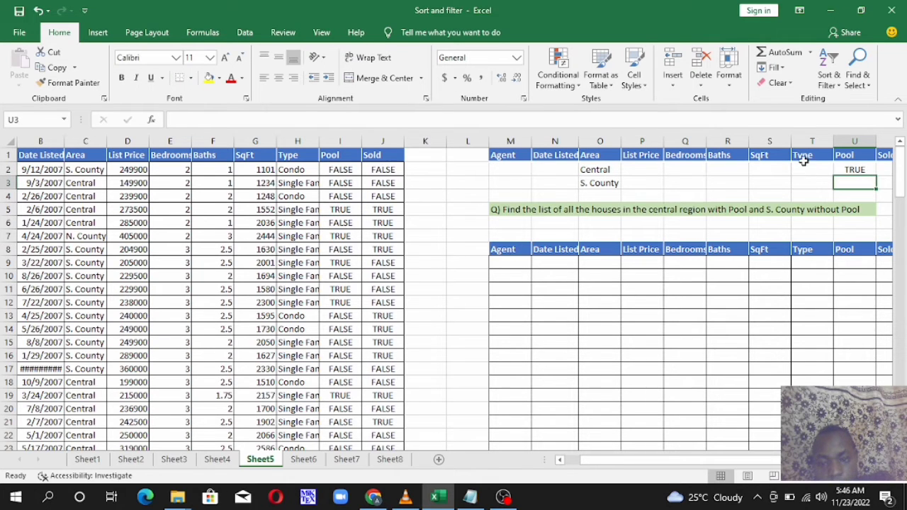
left_click(588, 181)
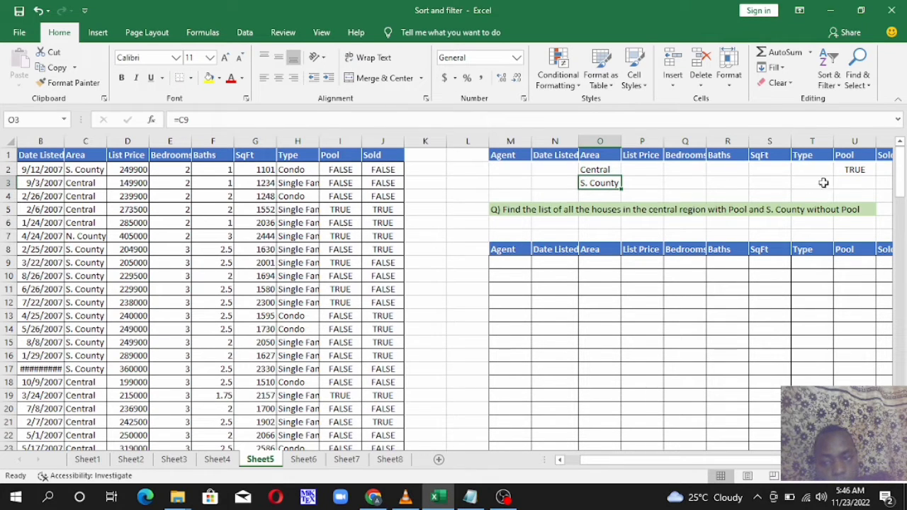
left_click(845, 182)
type("=")
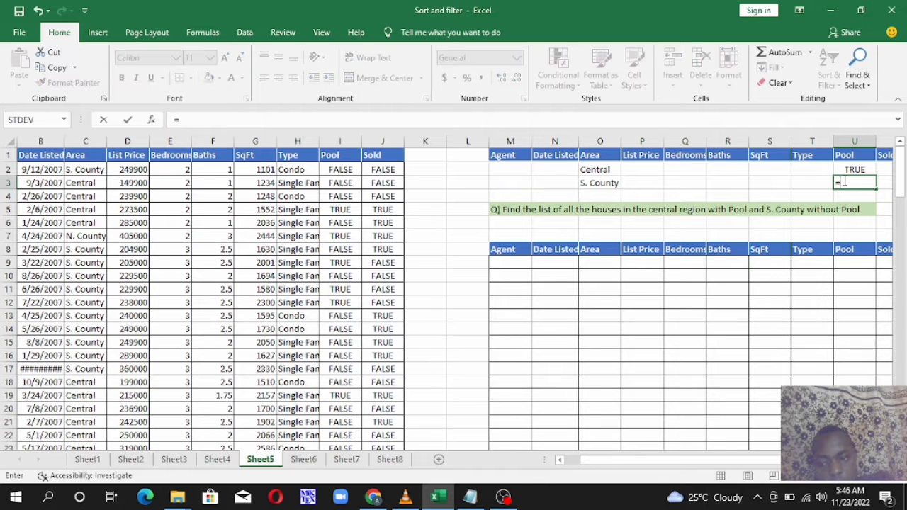
left_click(343, 169)
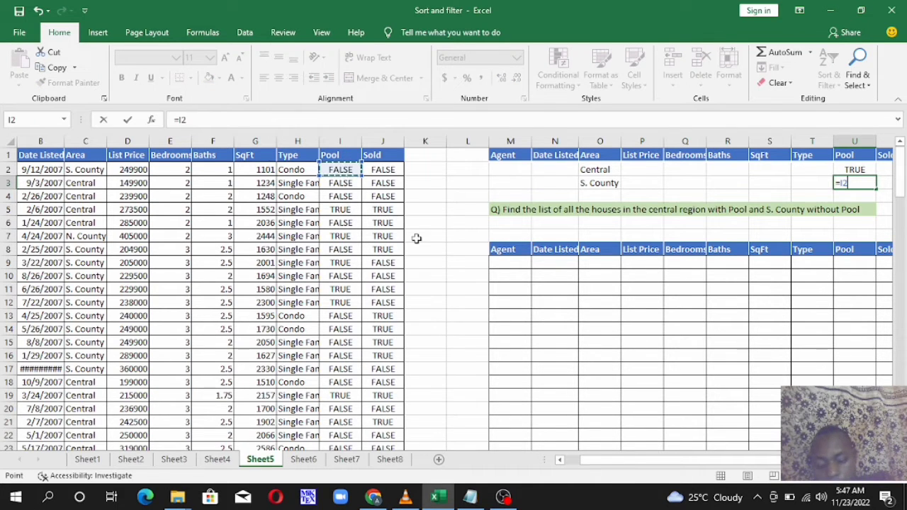
key("Return")
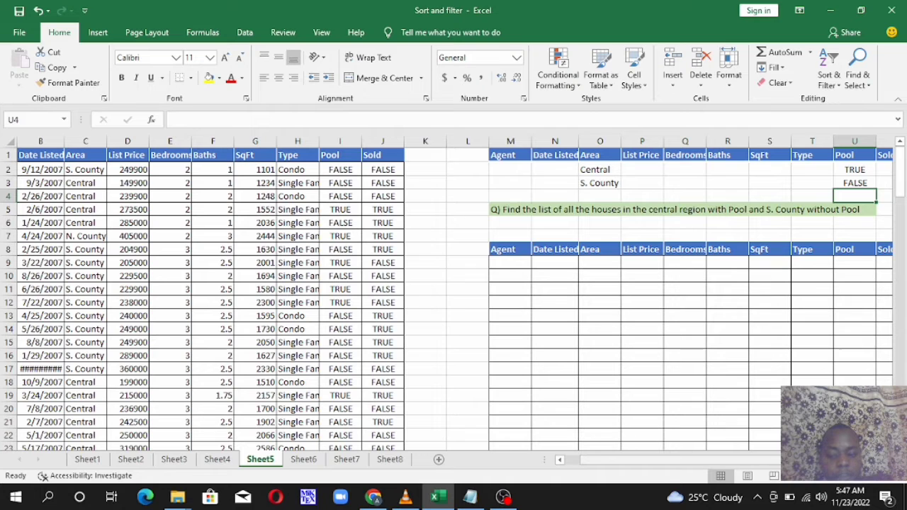
Run an Advanced Filter on $A$1:$J$126 with criteria range $M$1:$V$3, copying the matching records to another location at $M$8:$V$8.
left_click_drag(808, 460, 822, 460)
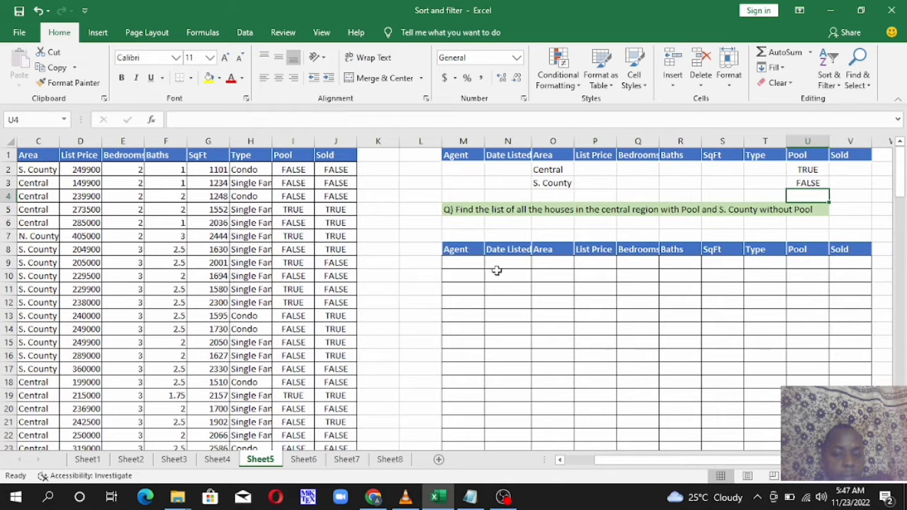
left_click(461, 251)
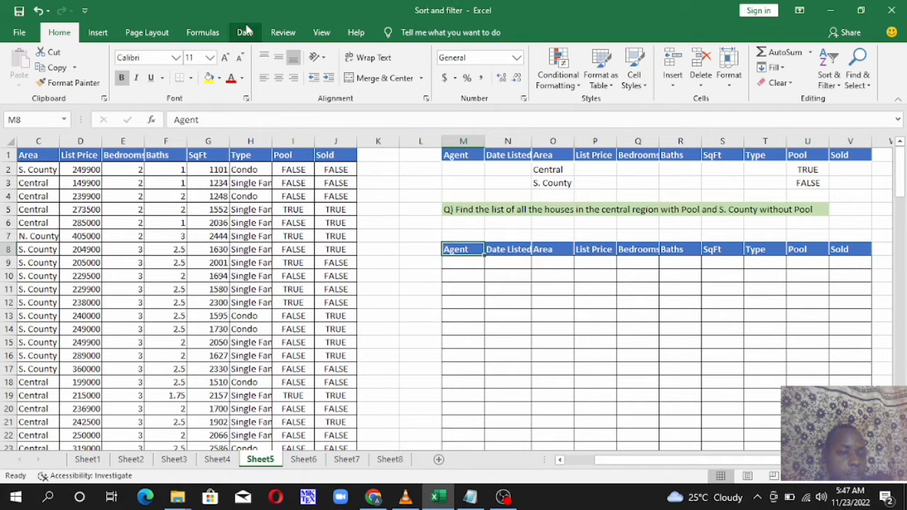
left_click(245, 32)
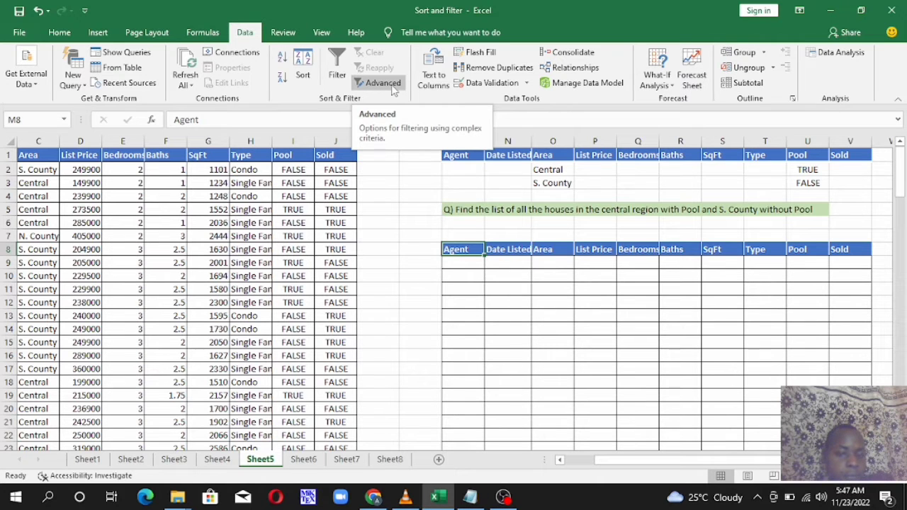
left_click(390, 85)
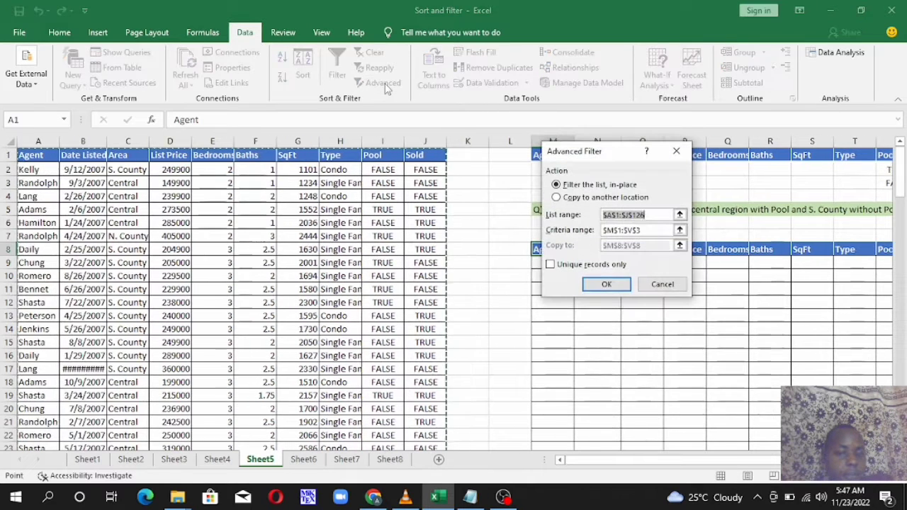
left_click_drag(609, 161, 414, 135)
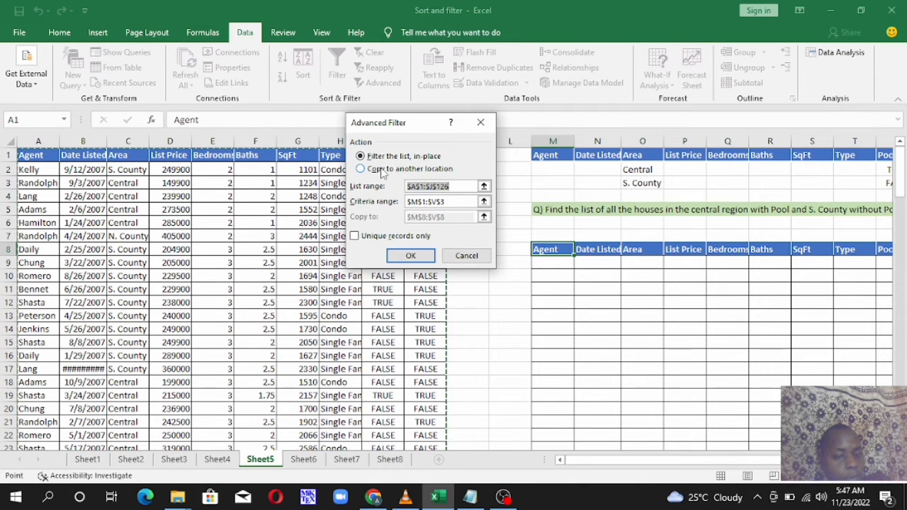
left_click(398, 168)
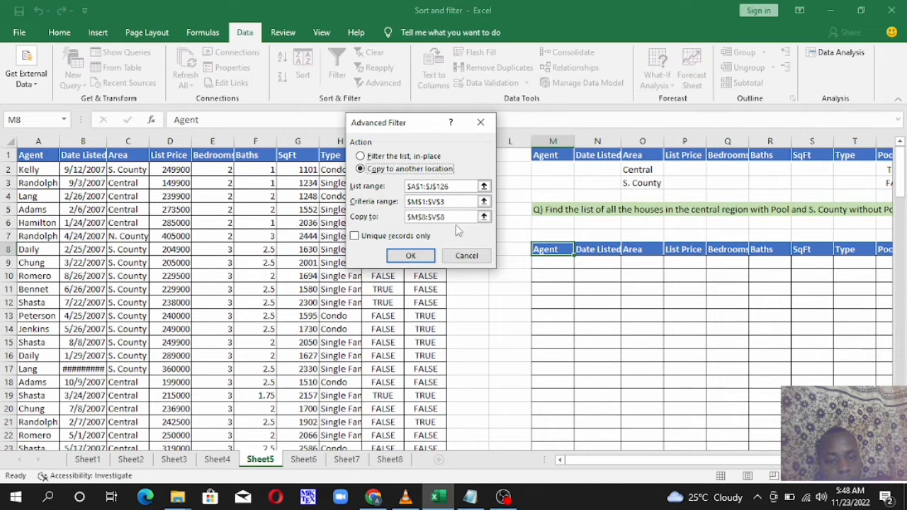
left_click(484, 201)
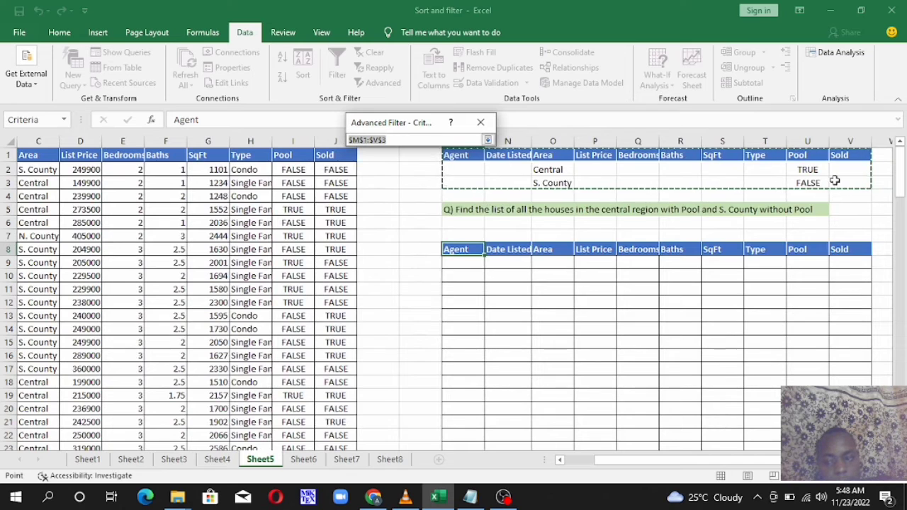
left_click(488, 140)
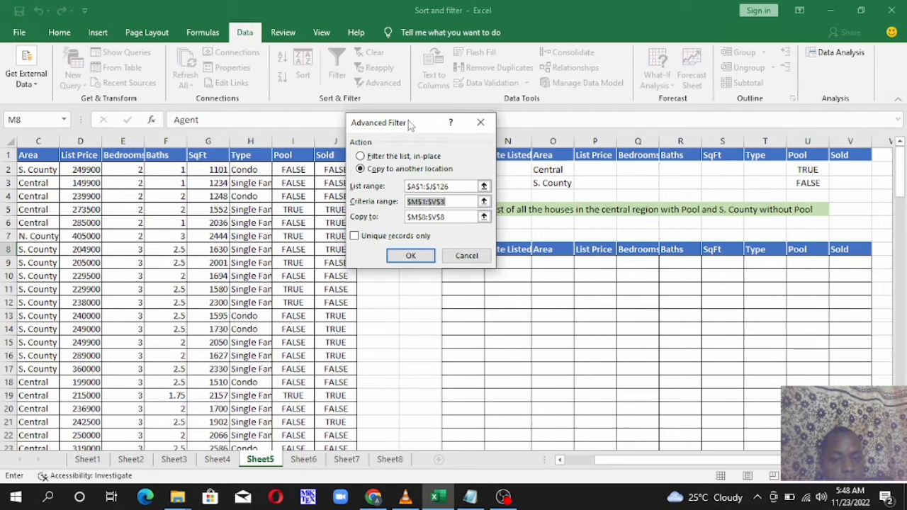
left_click_drag(409, 126, 367, 124)
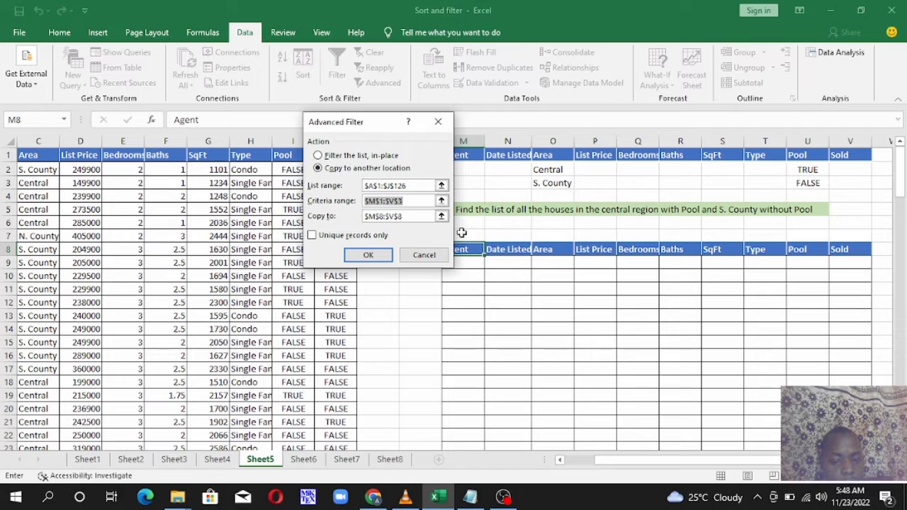
left_click_drag(382, 127, 352, 129)
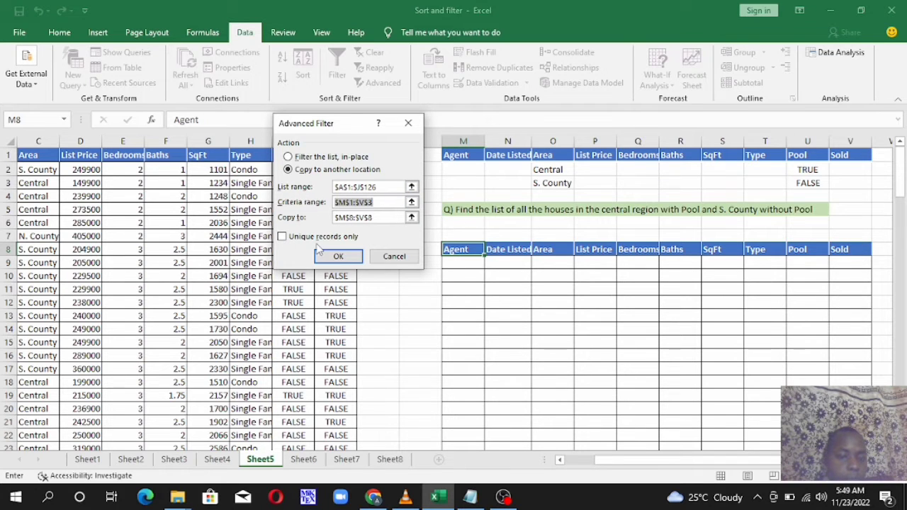
left_click(337, 257)
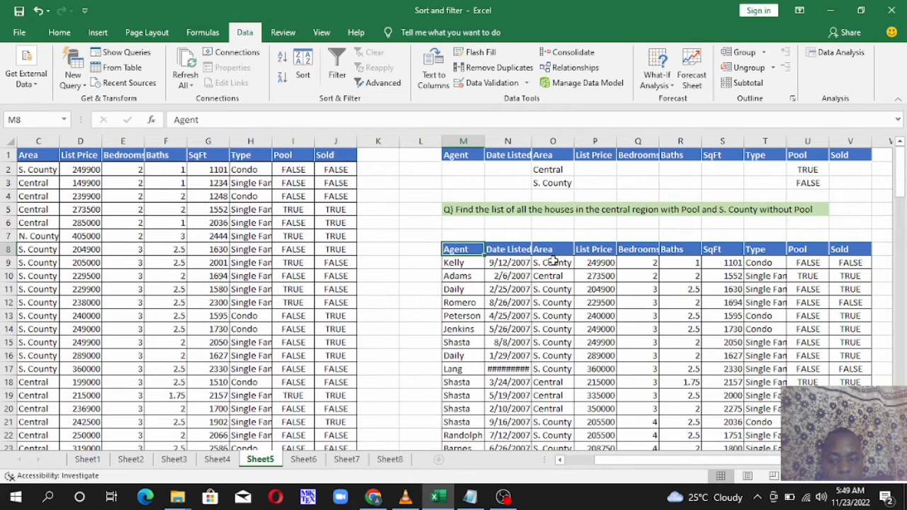
Check the Area values against the Pool values in the extracted rows below the results headers.
left_click(555, 261)
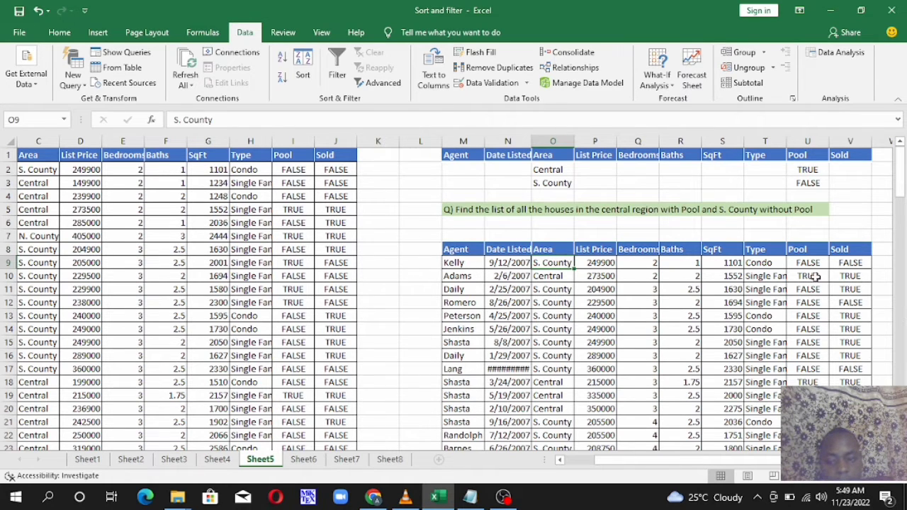
left_click(807, 262)
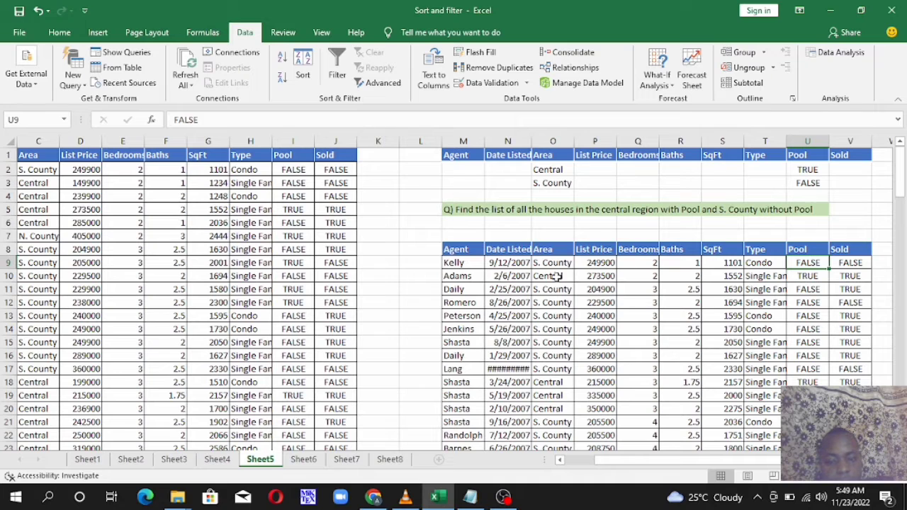
left_click(557, 277)
left_click(787, 276)
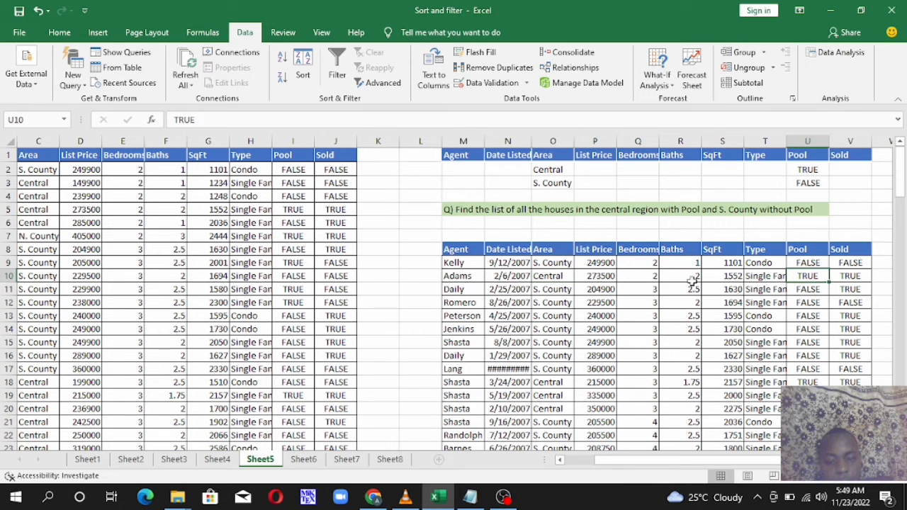
left_click_drag(552, 287, 554, 370)
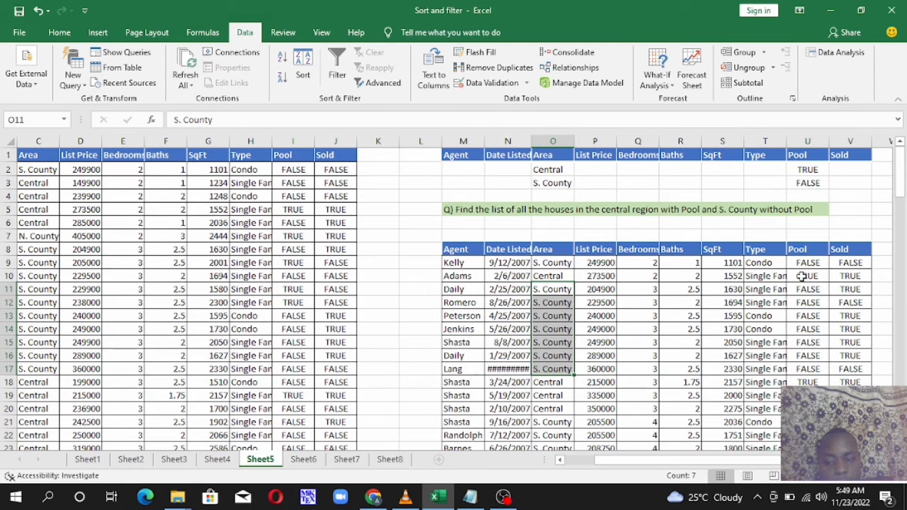
left_click_drag(800, 290, 805, 409)
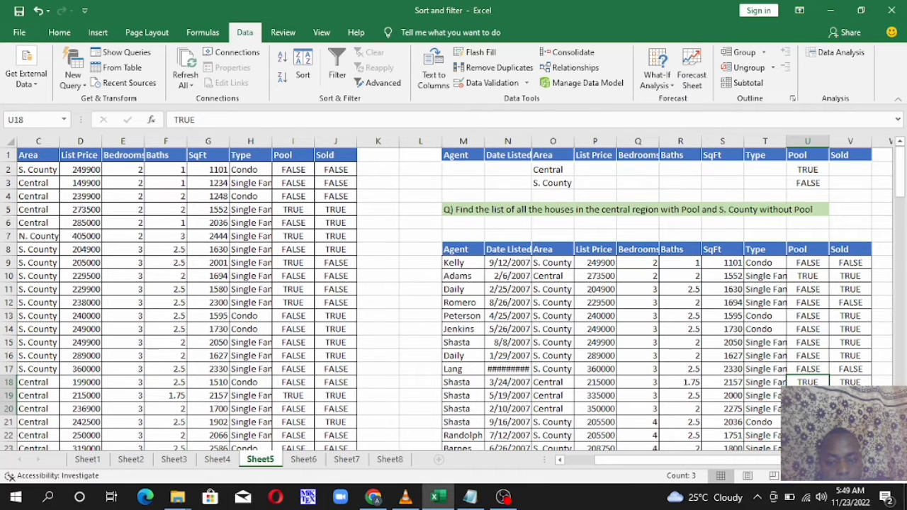
left_click(783, 357)
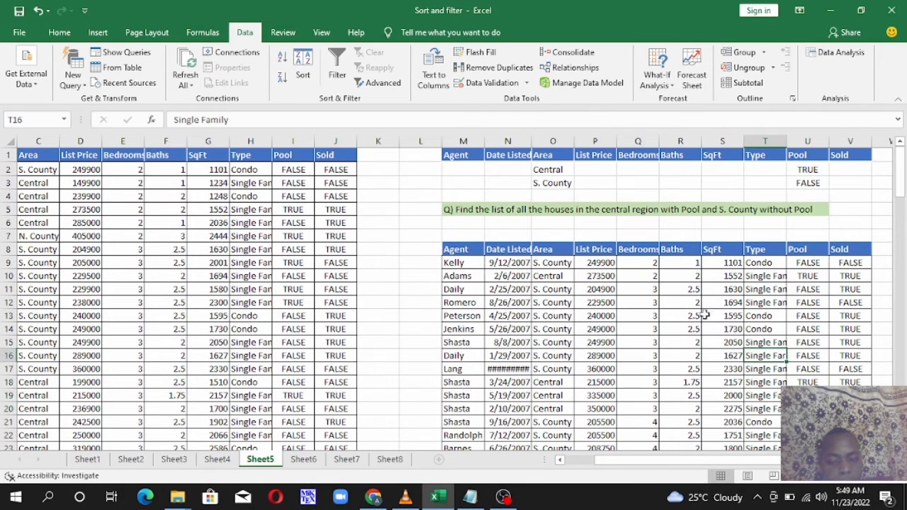
left_click(554, 252)
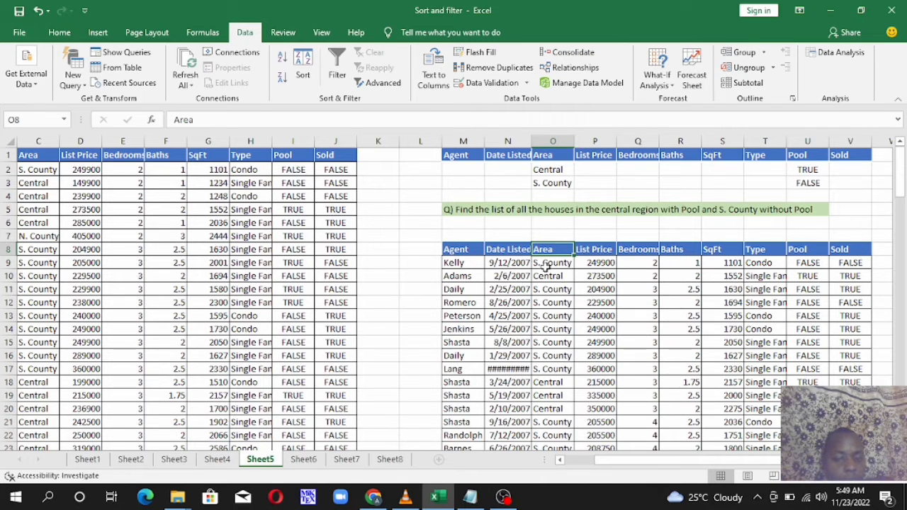
left_click(504, 249)
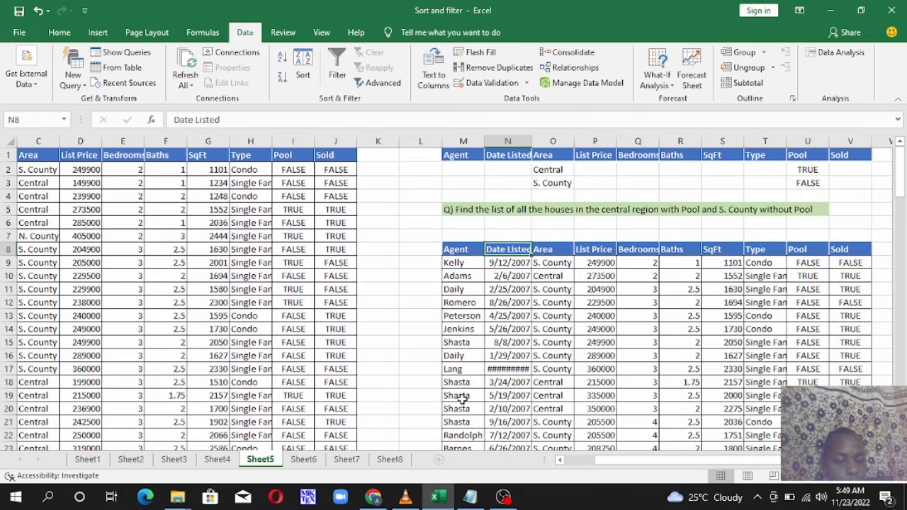
Read the sixth task about two-bedroom single family houses in Notepad, and return to Excel on Sheet6.
left_click(470, 497)
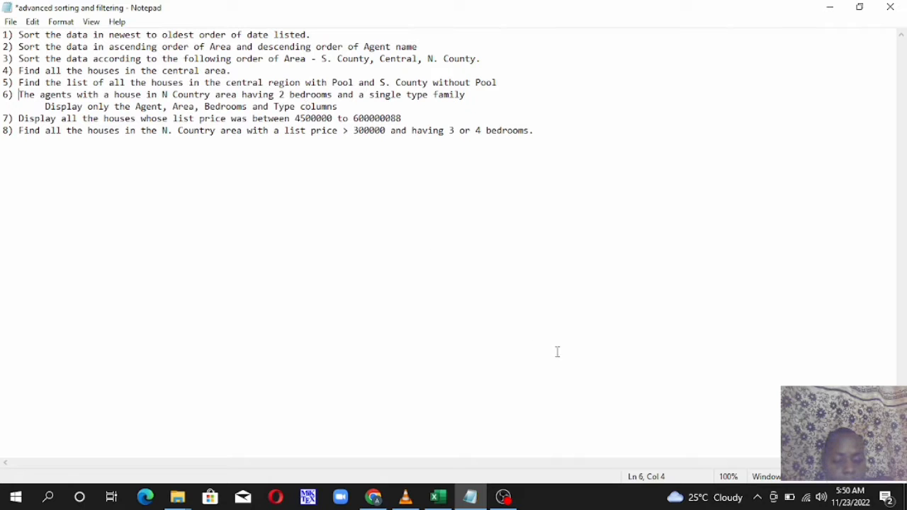
left_click(828, 8)
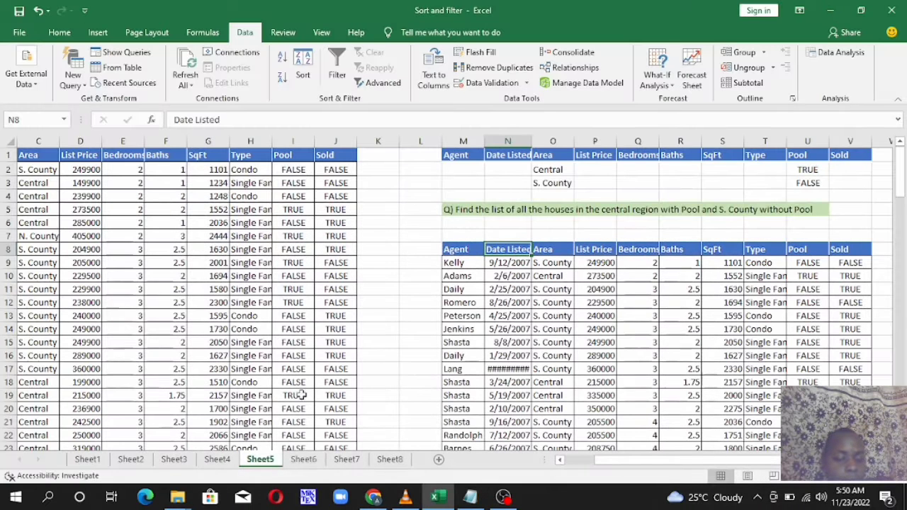
left_click(303, 460)
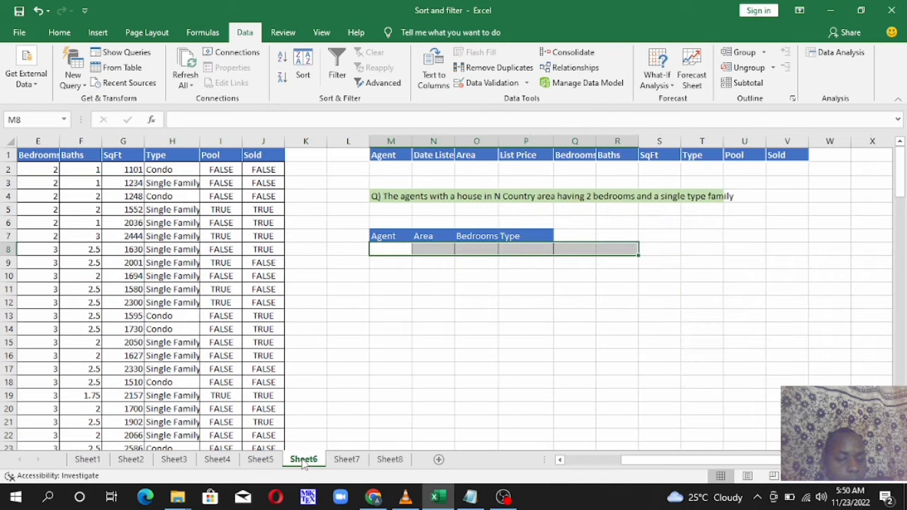
Correct "Country" to "County" in the question text in cell M4.
left_click(397, 173)
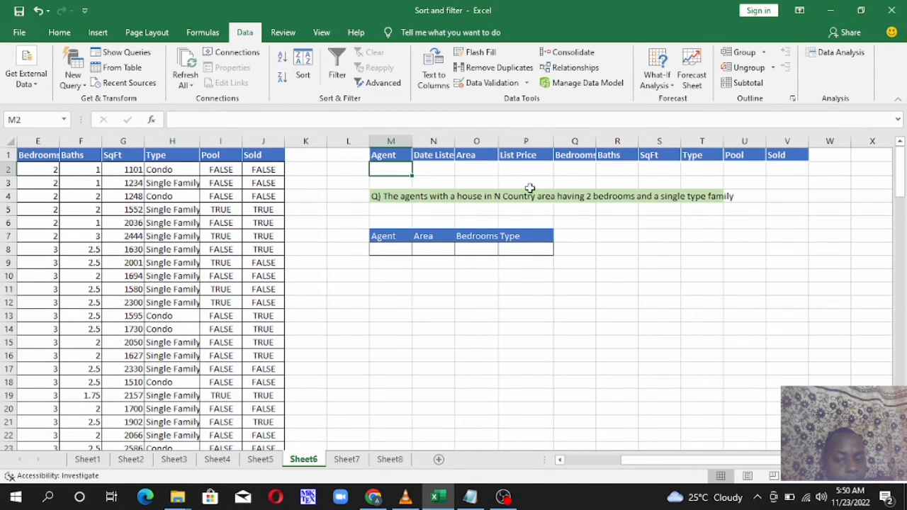
left_click(525, 199)
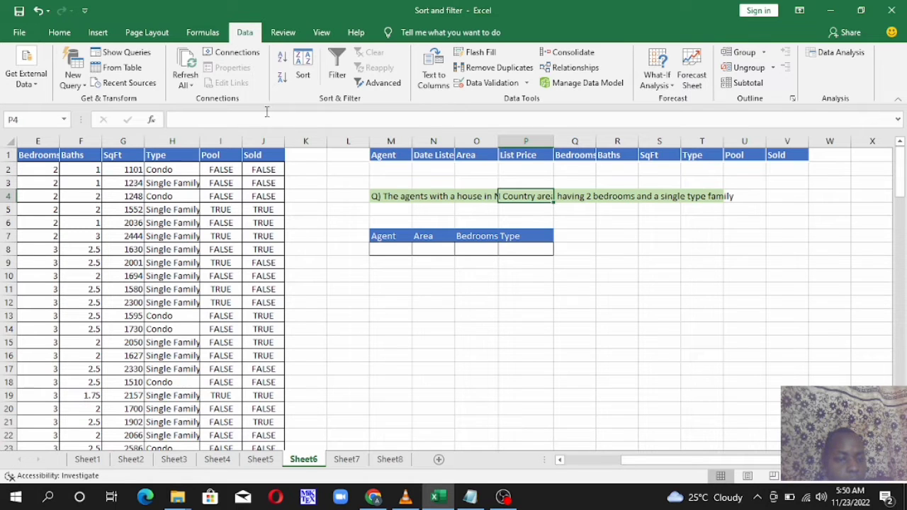
left_click(396, 195)
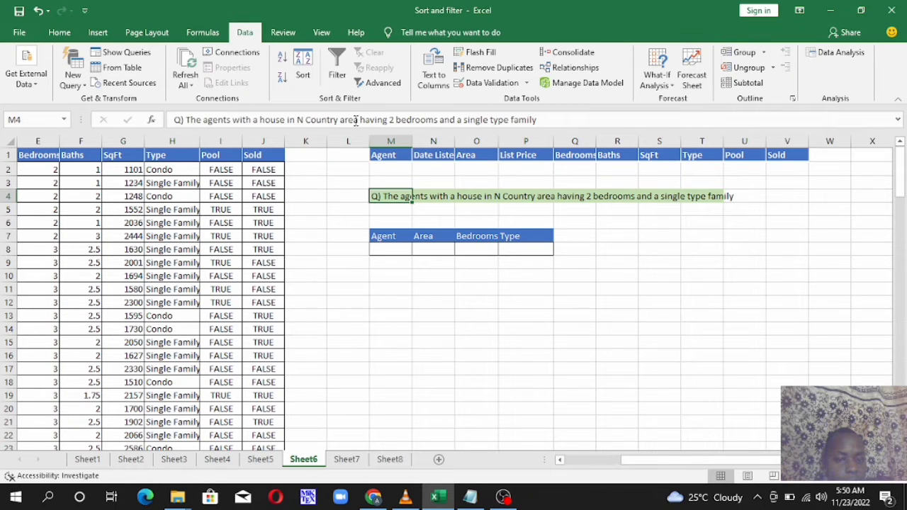
left_click(334, 120)
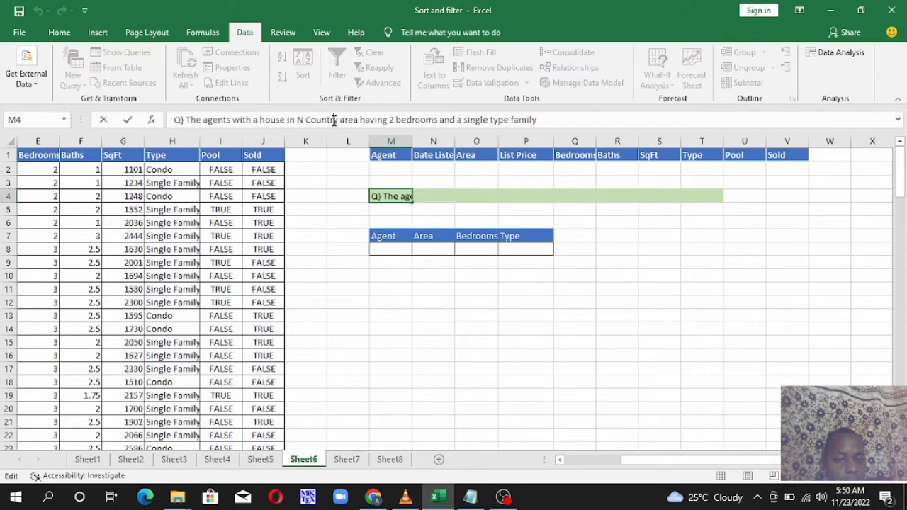
key("BackSpace")
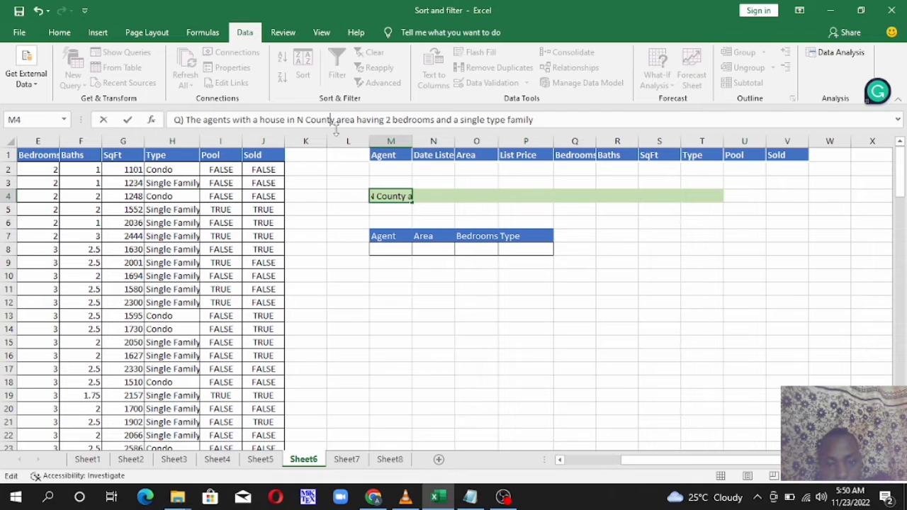
key("Return")
left_click(438, 196)
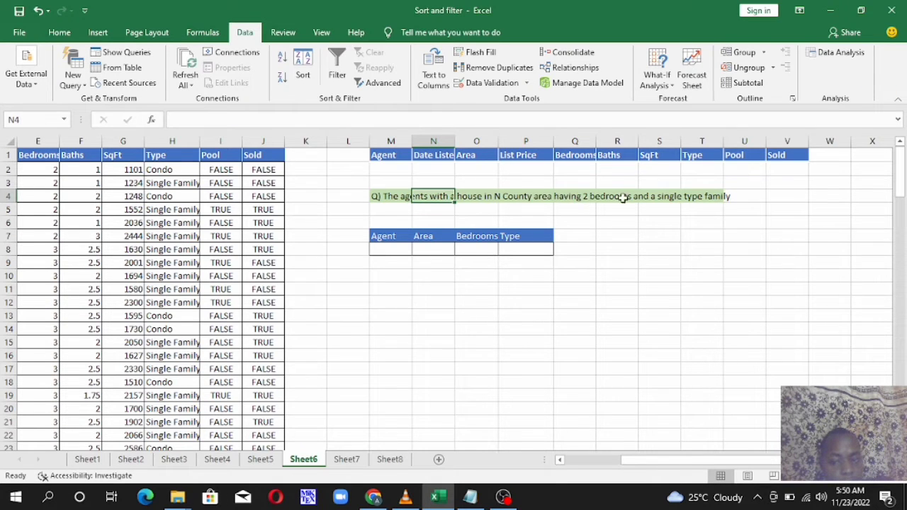
left_click(717, 197)
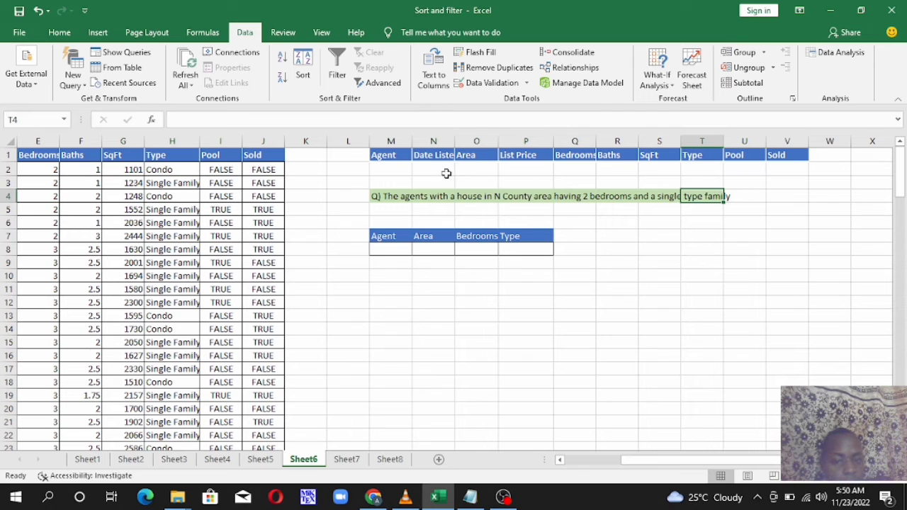
Fill the Area criterion in O2 with the reference =C7 for N. County.
left_click(464, 167)
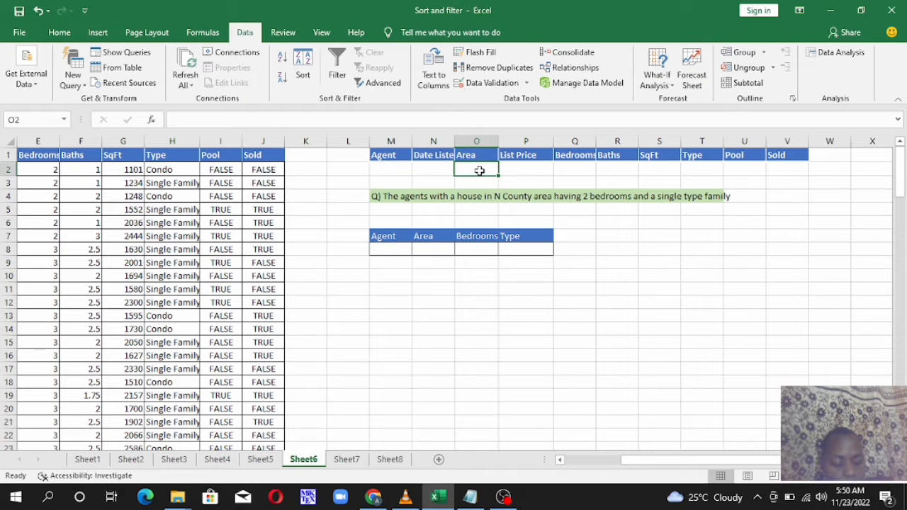
type("=")
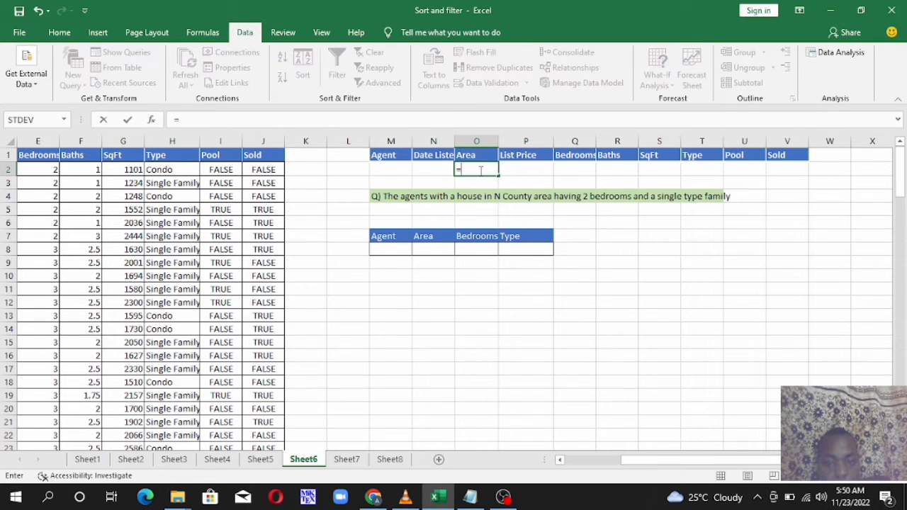
left_click_drag(772, 460, 718, 462)
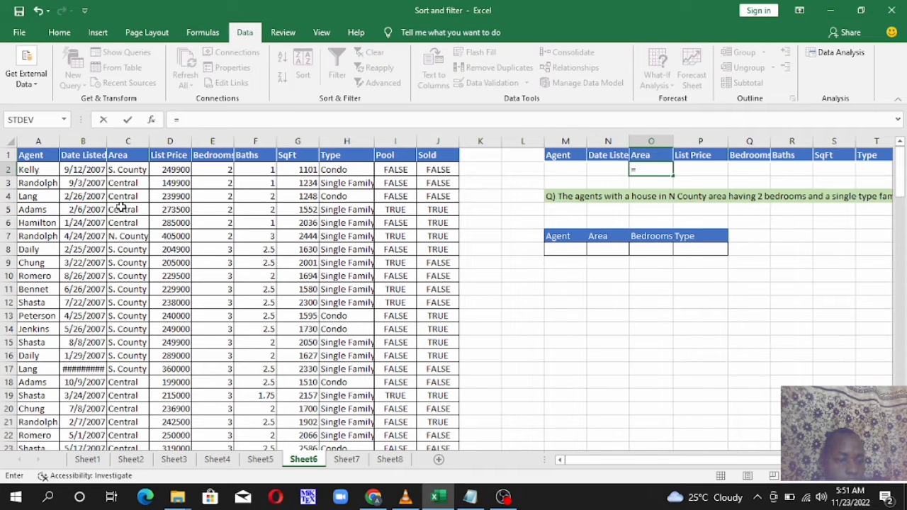
left_click(122, 236)
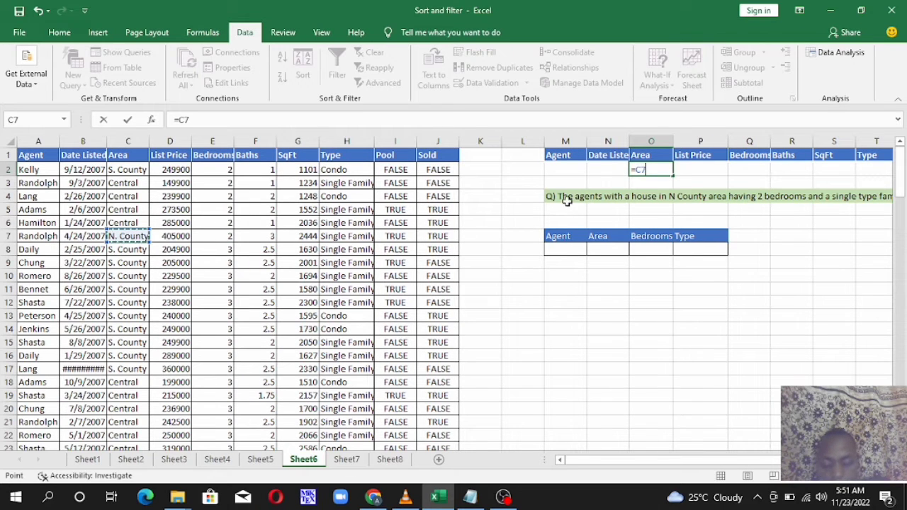
key("Return")
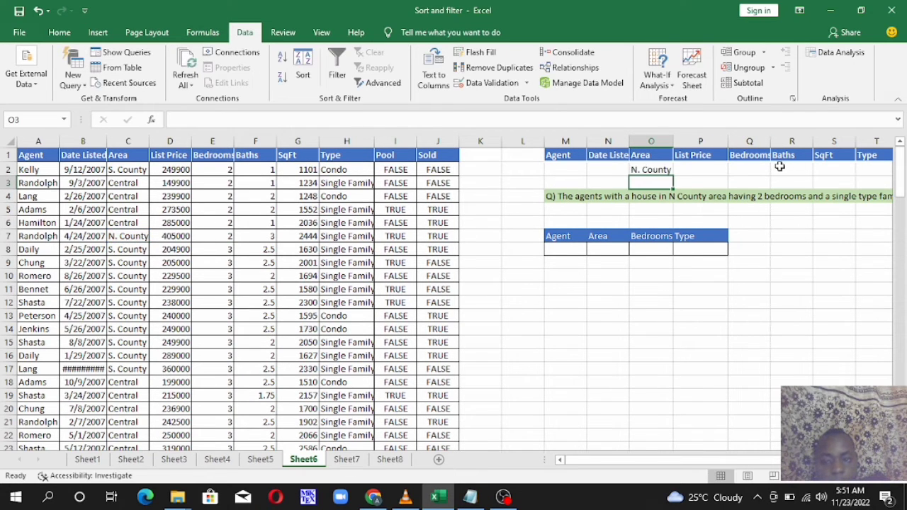
Fill the Bedrooms and Type criteria with cell references, =E3 for 2 in Q2 and =H3 for Single Family in T2.
left_click(732, 166)
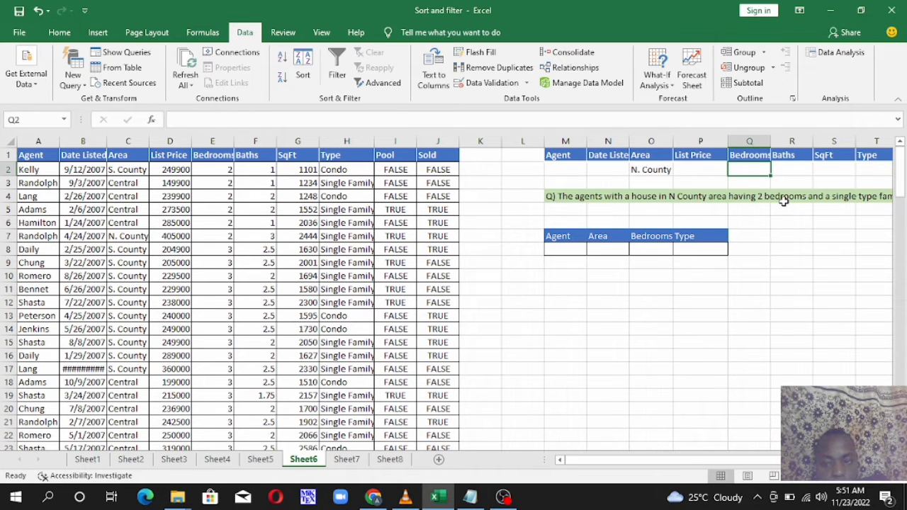
type("=")
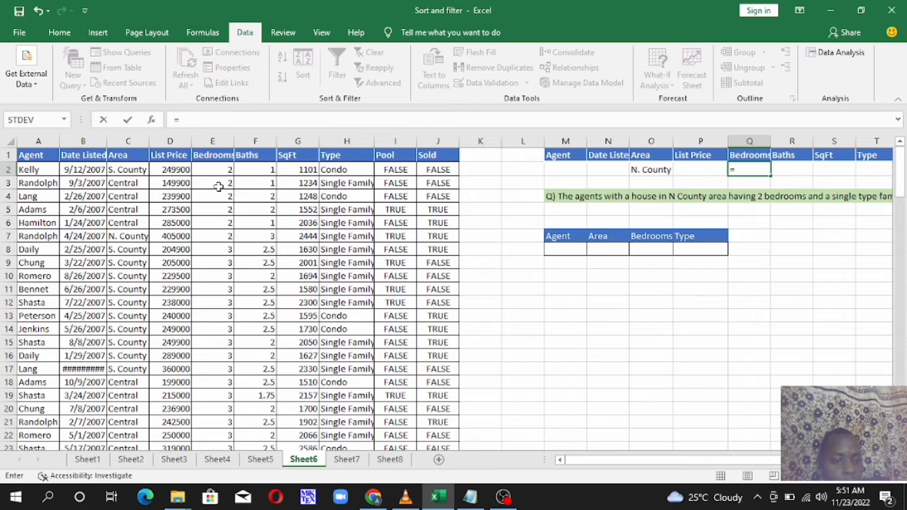
left_click(218, 187)
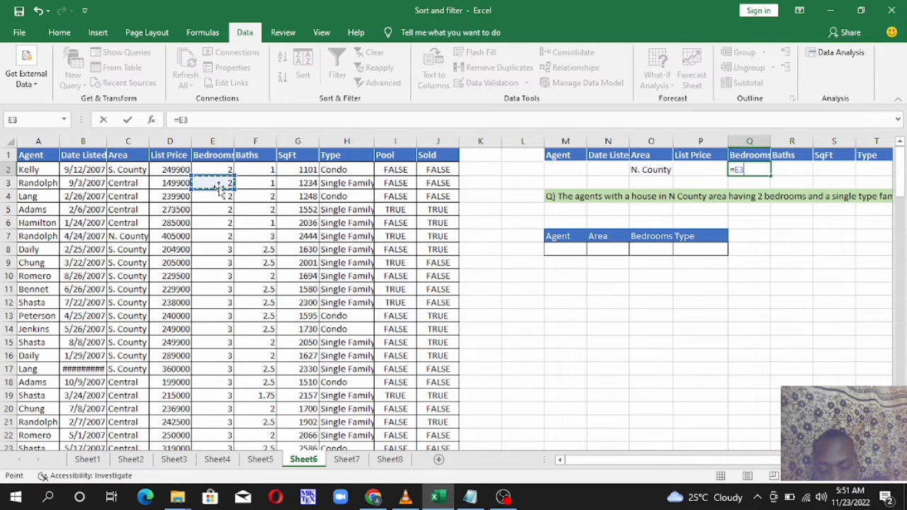
key("Return")
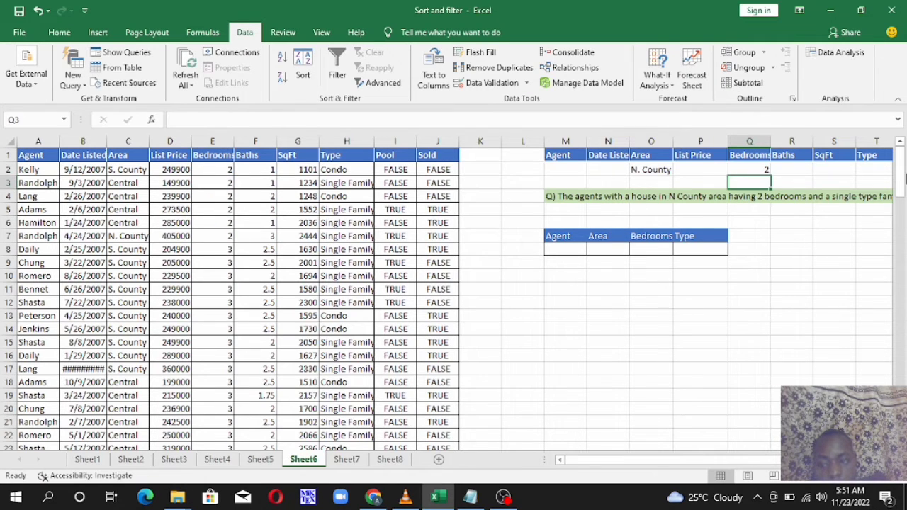
left_click(889, 170)
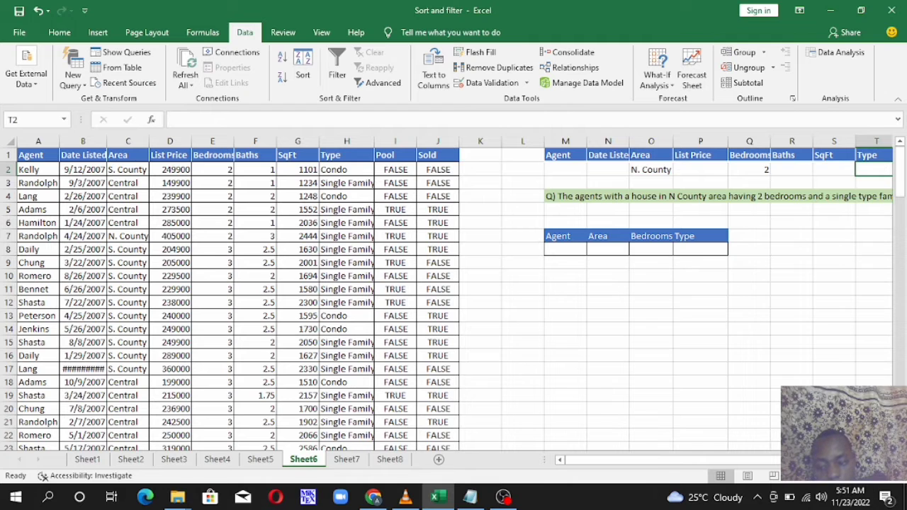
left_click(889, 460)
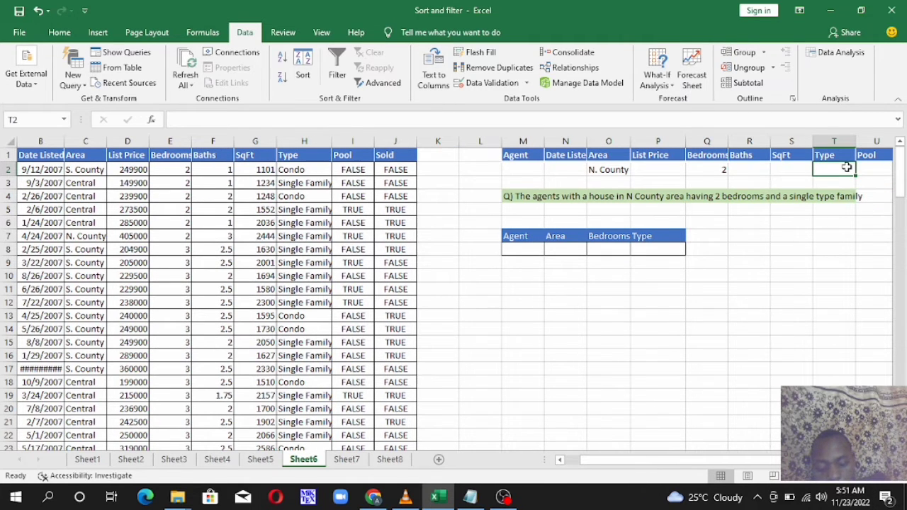
type("=")
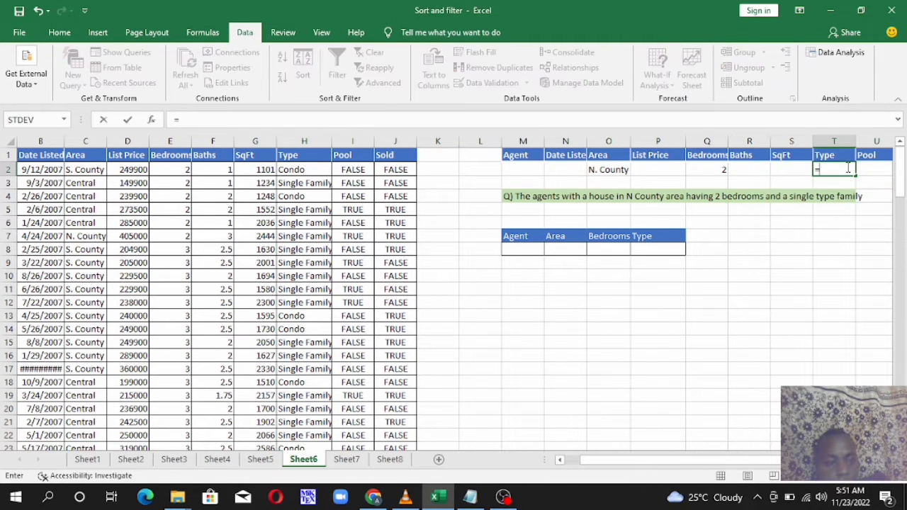
left_click(314, 182)
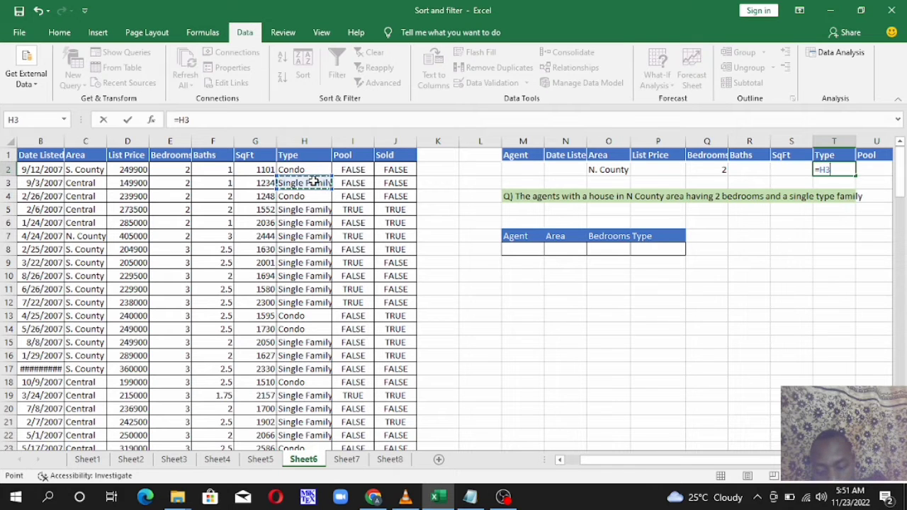
key("Return")
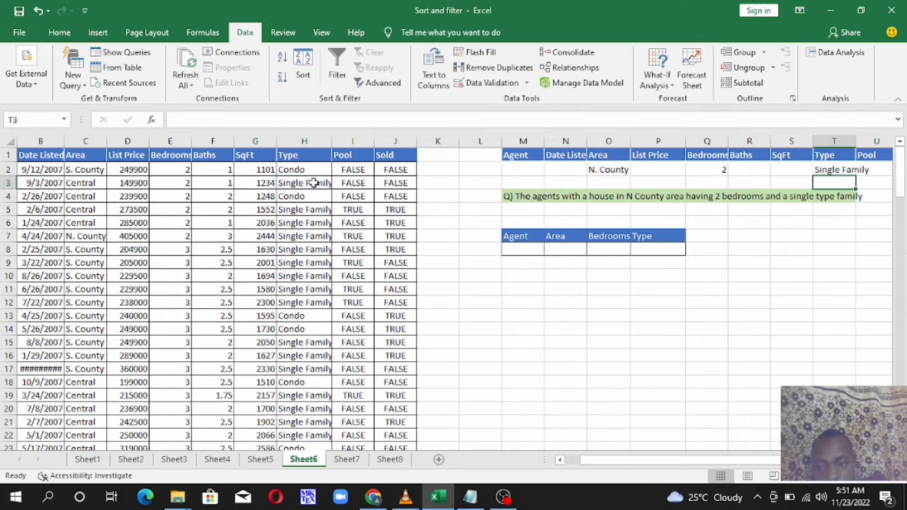
In Notepad, complete the first column name under task 6 as "Agent Name", and return to Excel.
left_click(470, 497)
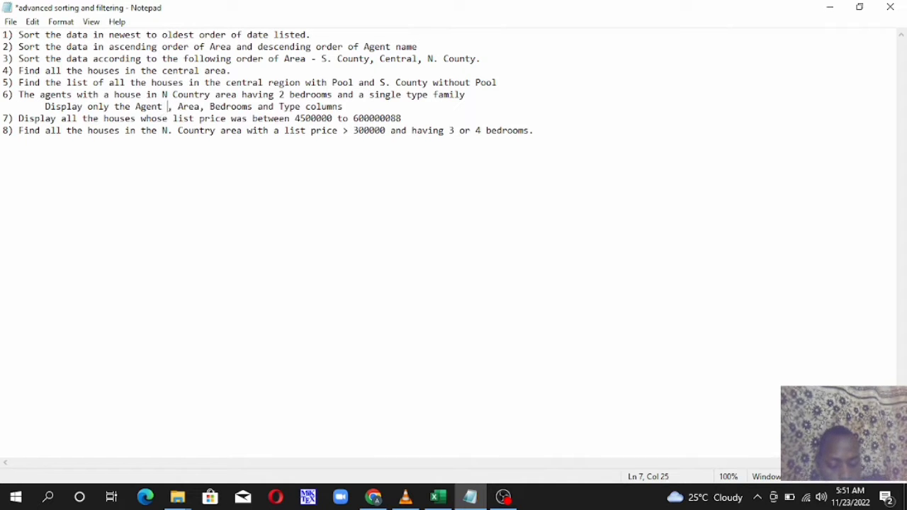
type("Nam")
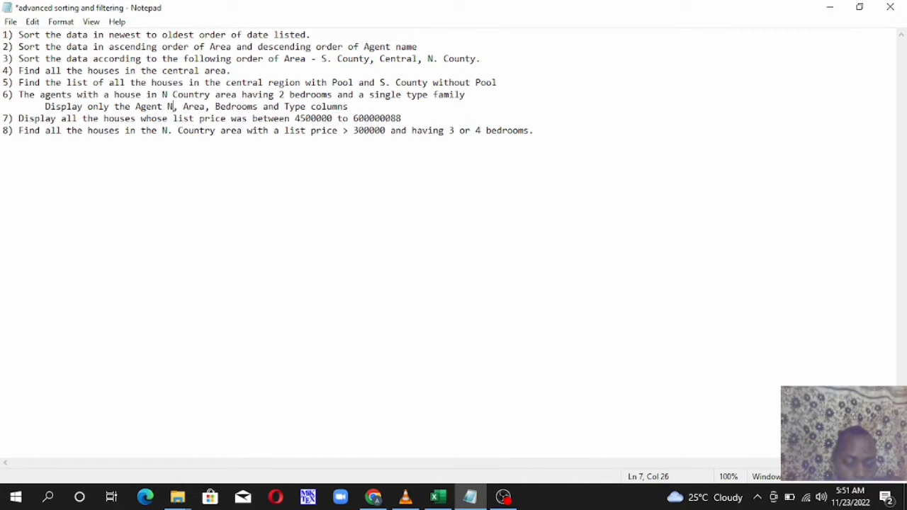
type("e")
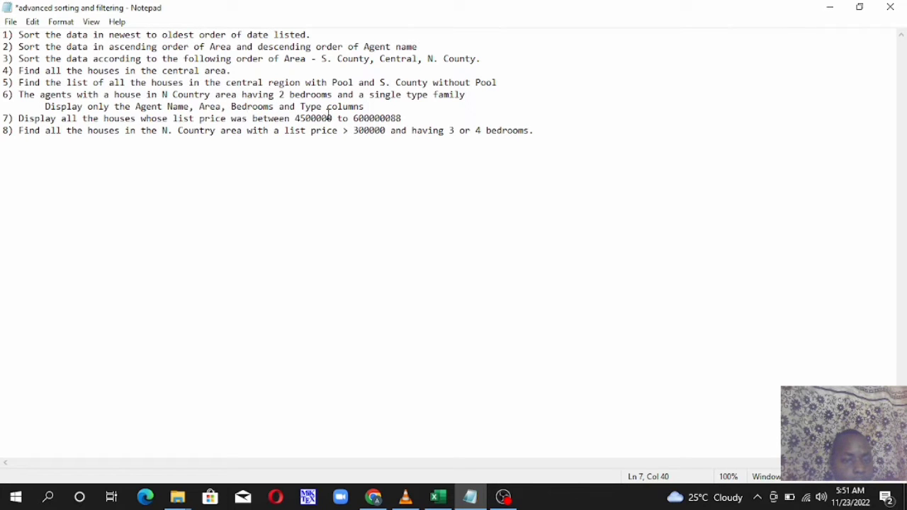
left_click(438, 497)
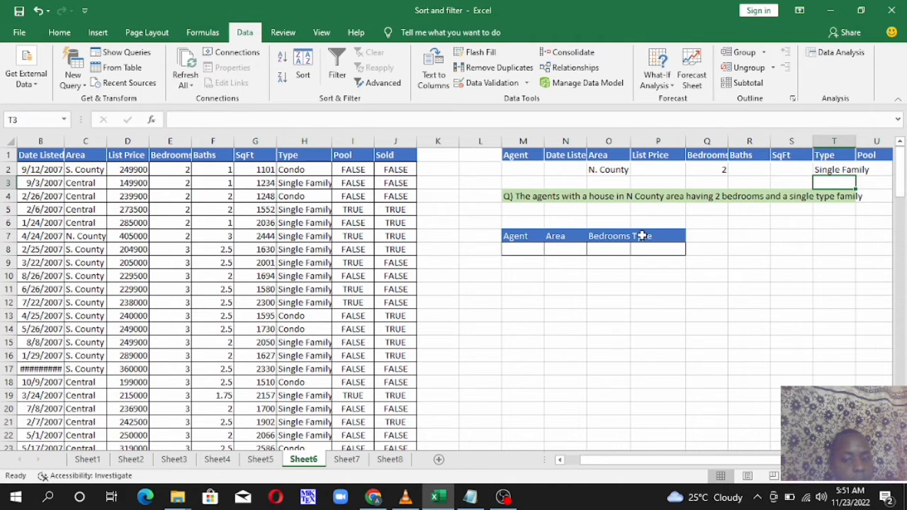
Run an Advanced Filter on $A$1:$J$126 with criteria range $M$1:$V$2, copying the matching records to another location at $M$7:$P$7.
left_click(519, 234)
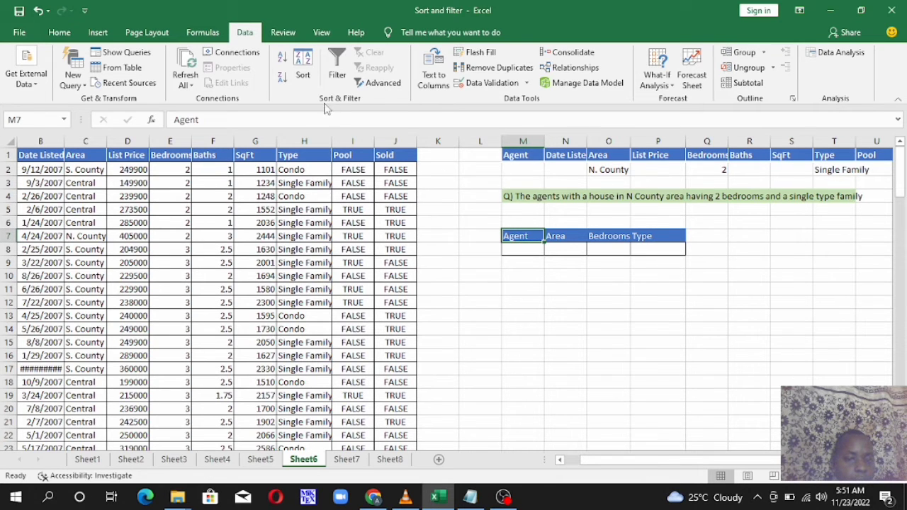
left_click(395, 91)
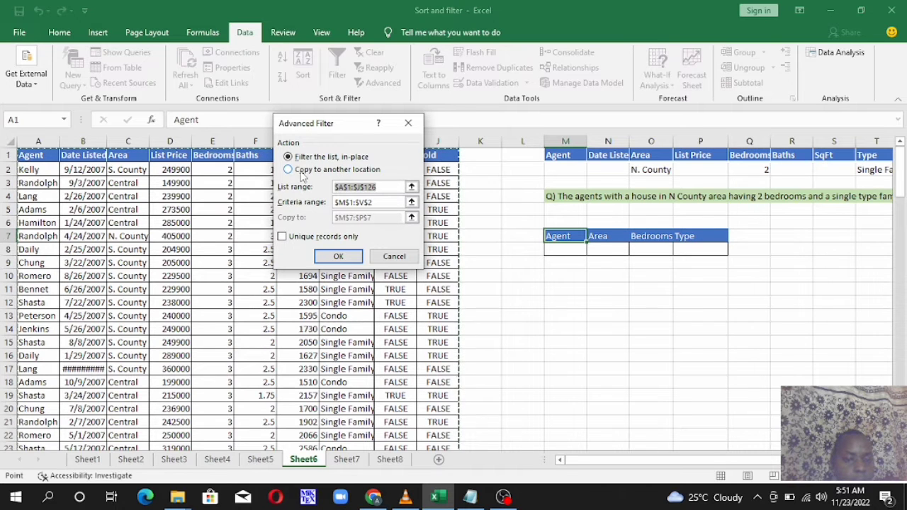
left_click(305, 171)
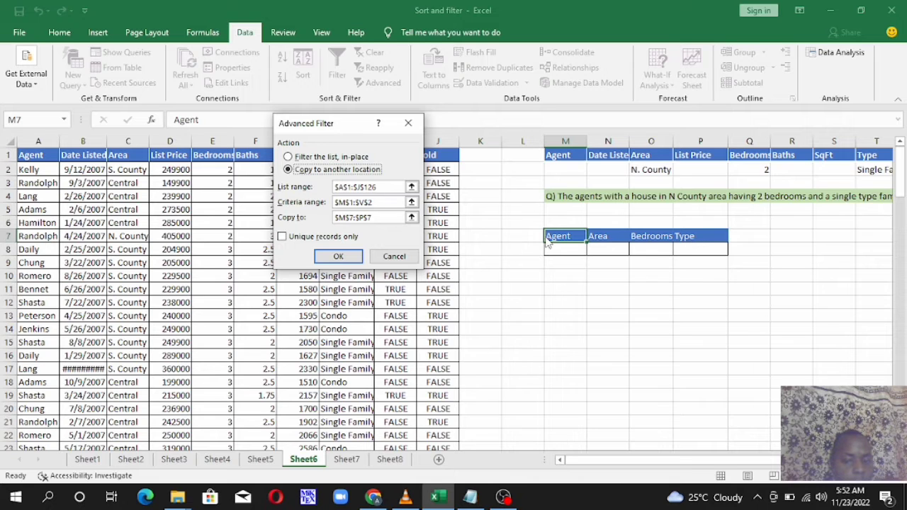
left_click(336, 256)
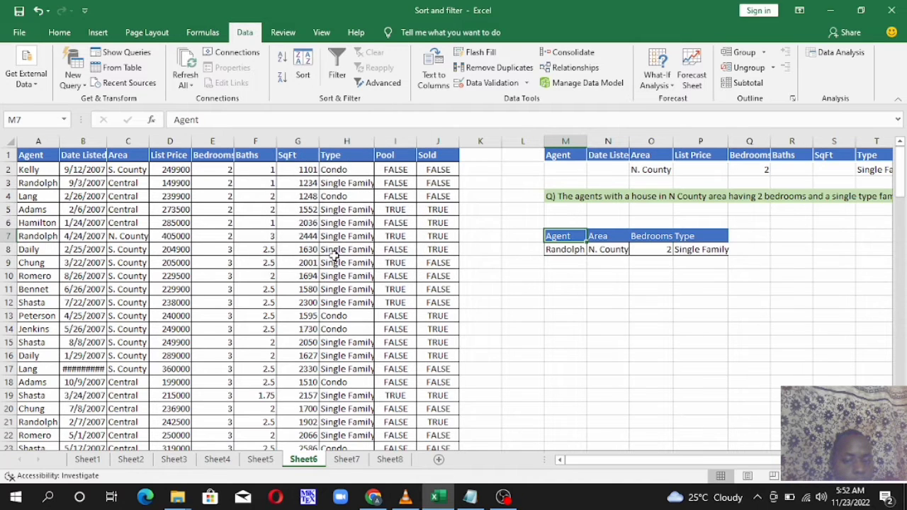
Check the Agent, Area, Bedrooms and Type values in the extracted record in row 8.
left_click(578, 249)
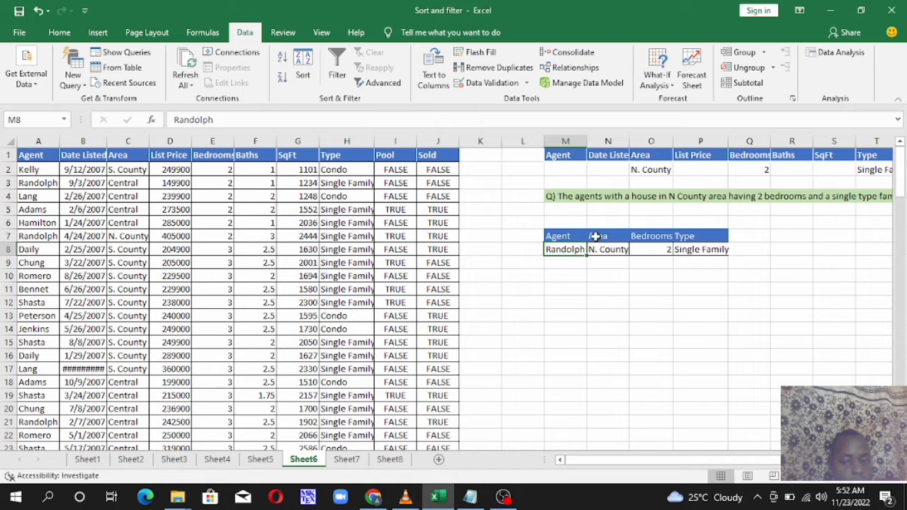
left_click(599, 250)
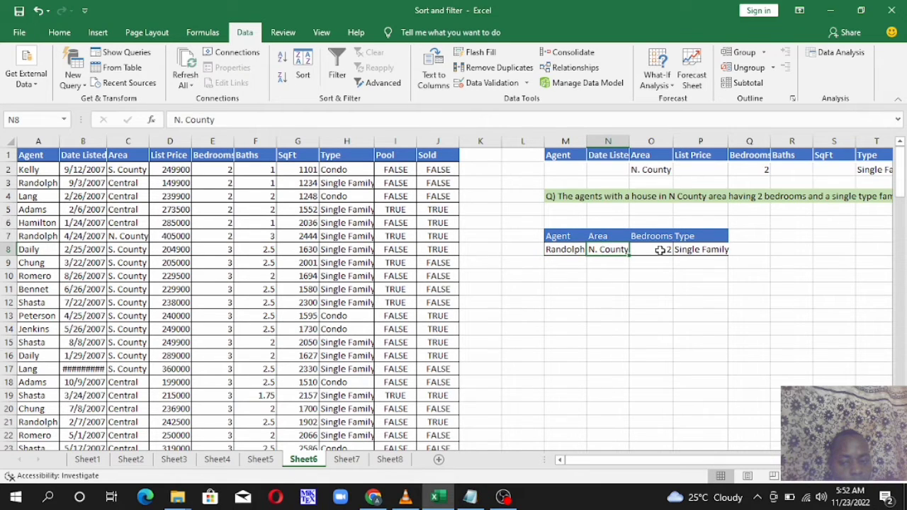
left_click(660, 250)
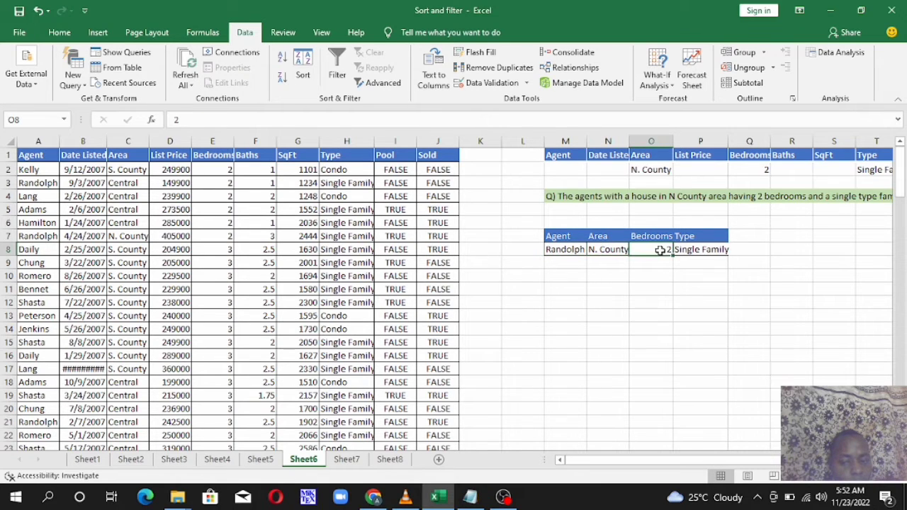
left_click(595, 249)
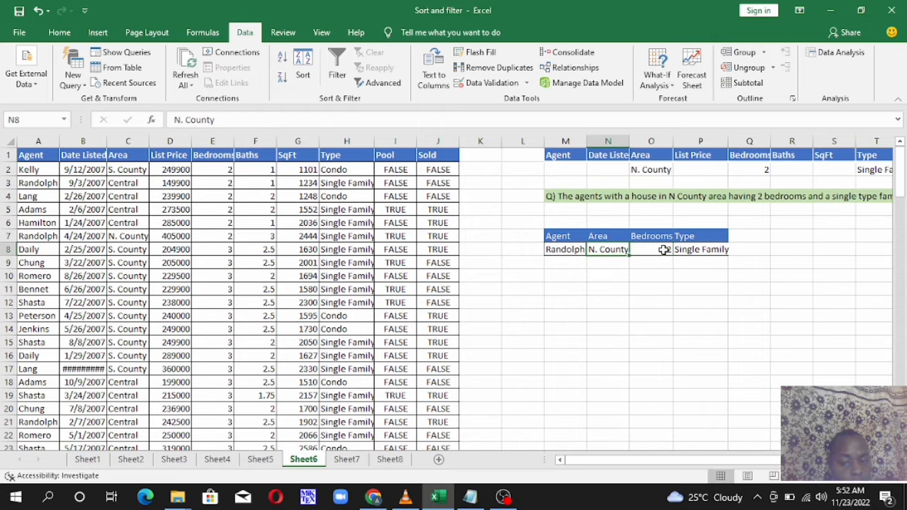
left_click(663, 251)
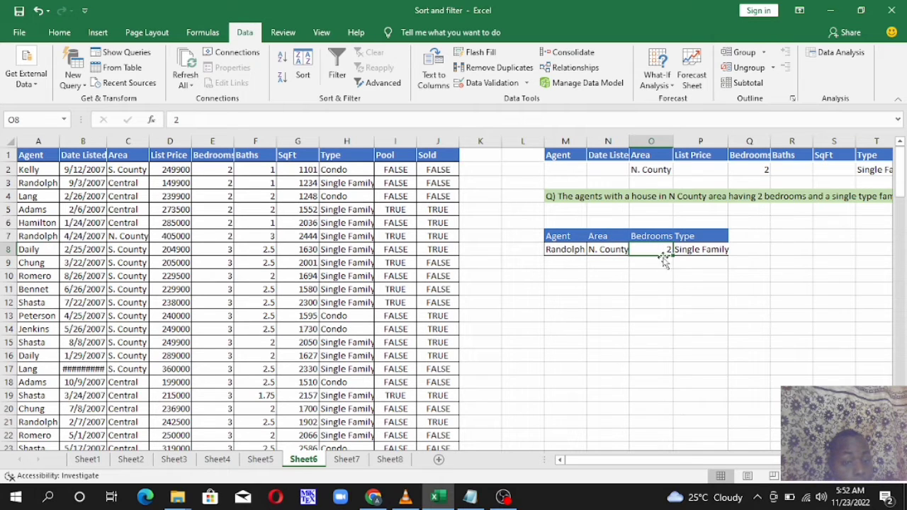
left_click(700, 251)
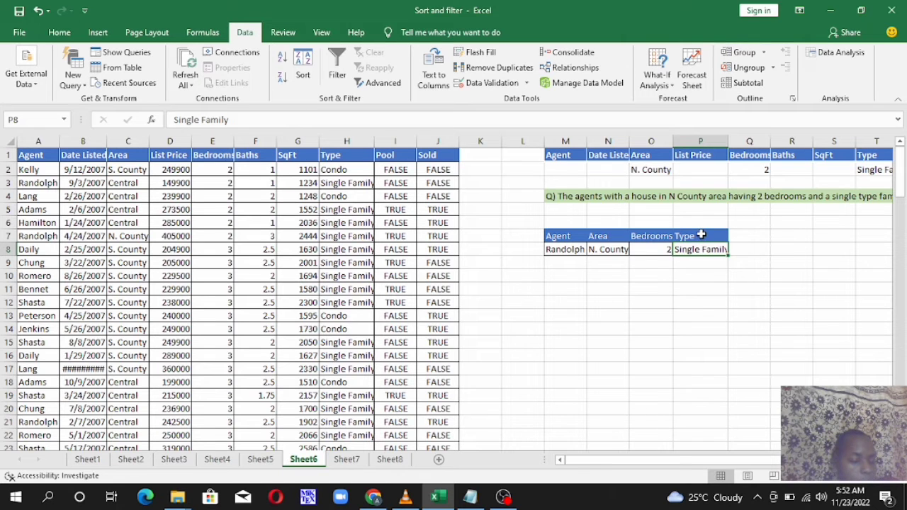
Go over the Bedrooms, Area and Agent cells of the extracted house once more, ending on the agent.
left_click(651, 247)
left_click(621, 247)
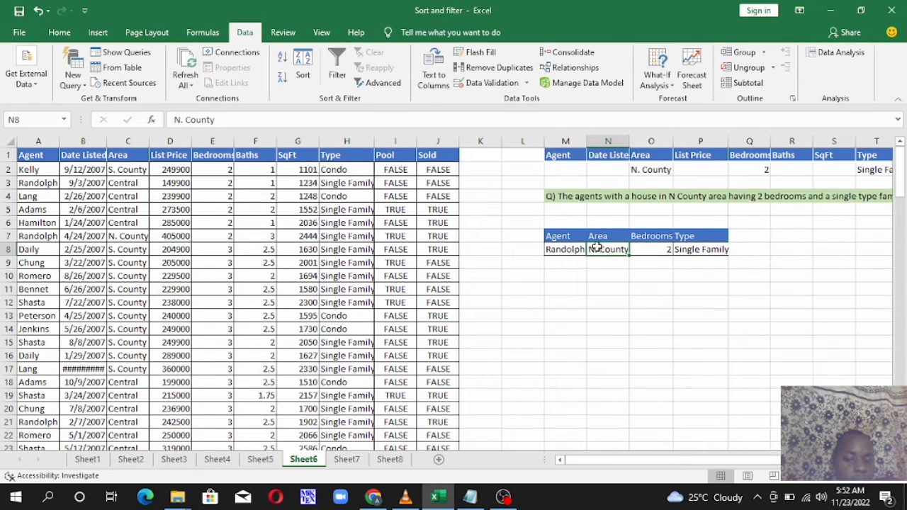
left_click(564, 248)
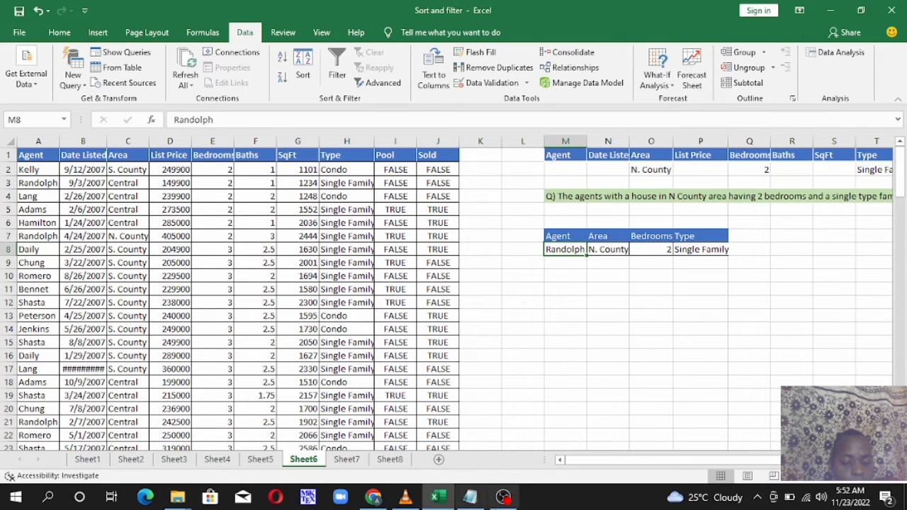
In Notepad, review task 7 and set the lower limit of its list price range to 300000.
left_click(470, 497)
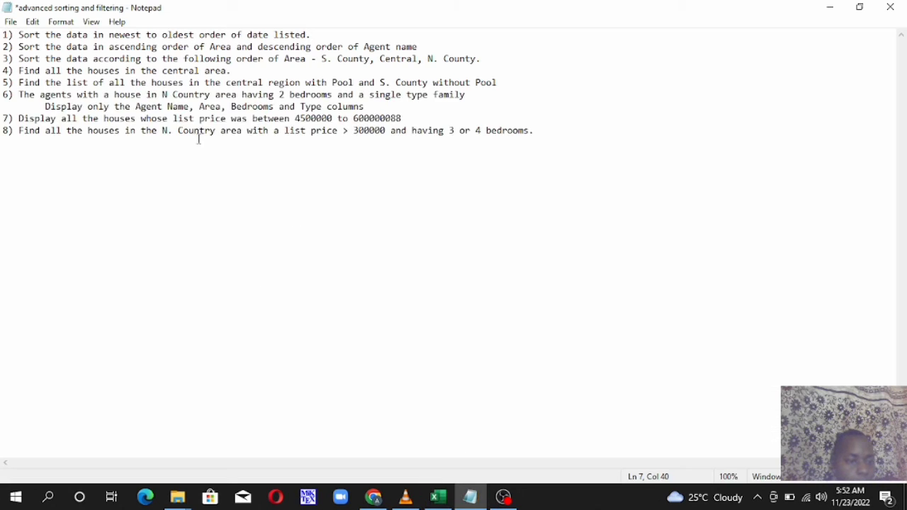
left_click_drag(31, 118, 228, 118)
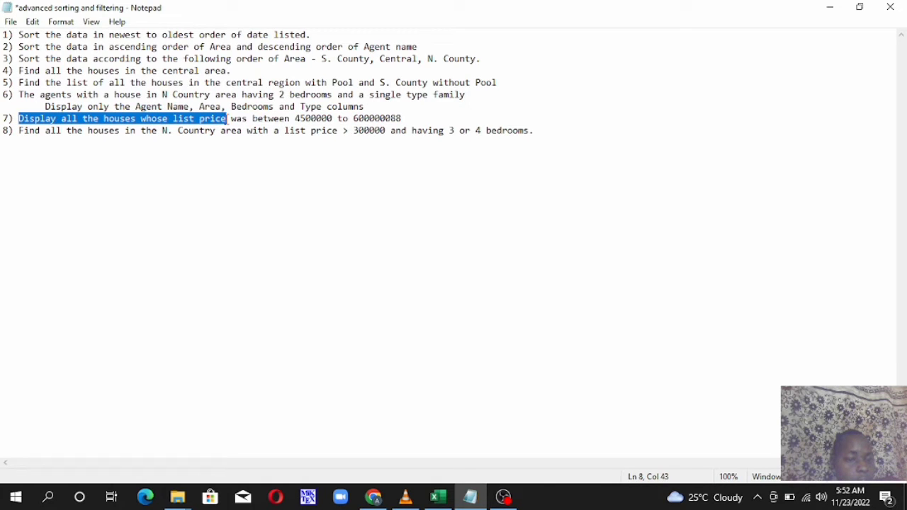
left_click_drag(252, 121, 318, 119)
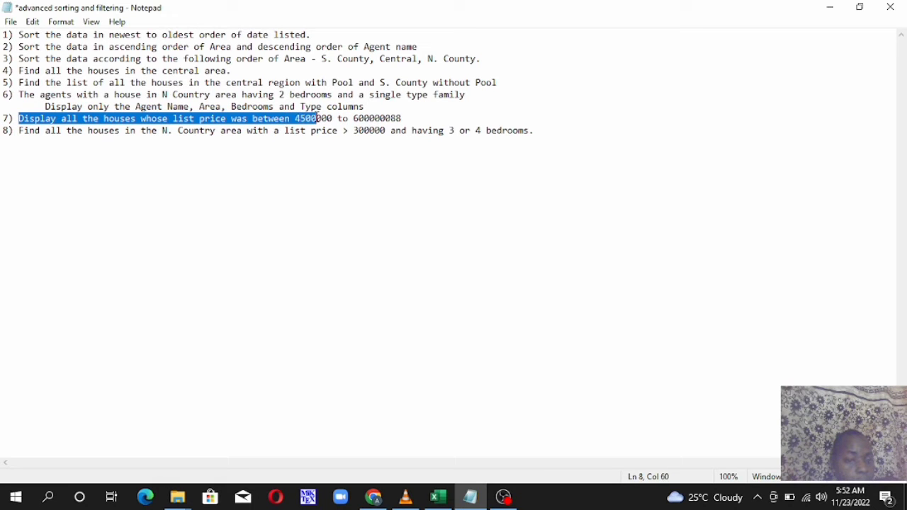
left_click(318, 118)
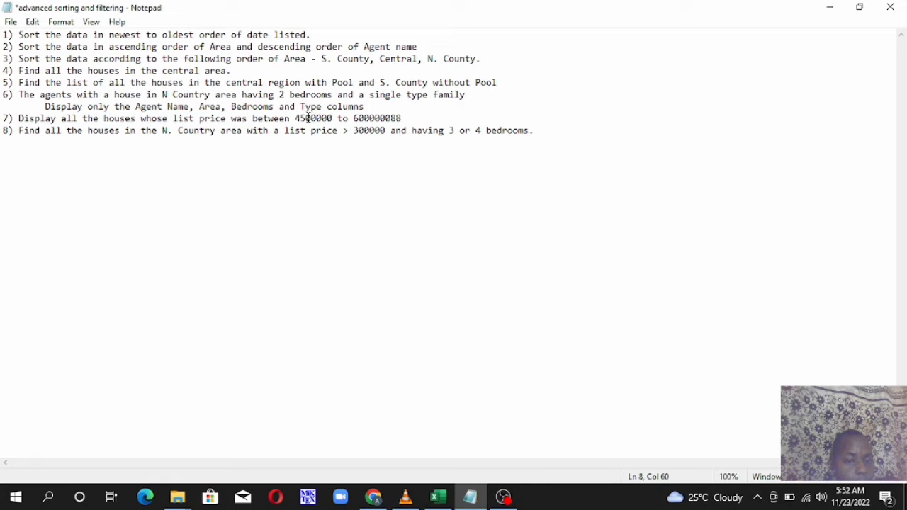
key("BackSpace")
key("BackSpace")
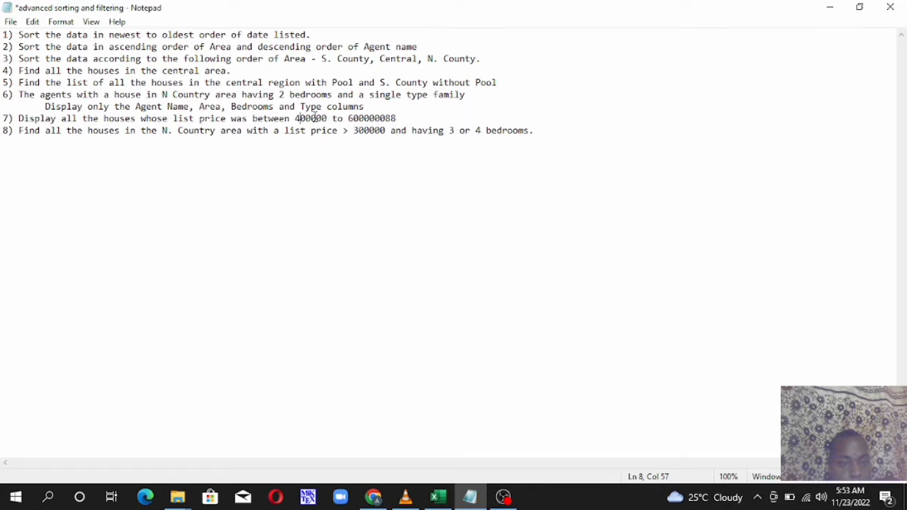
type("3")
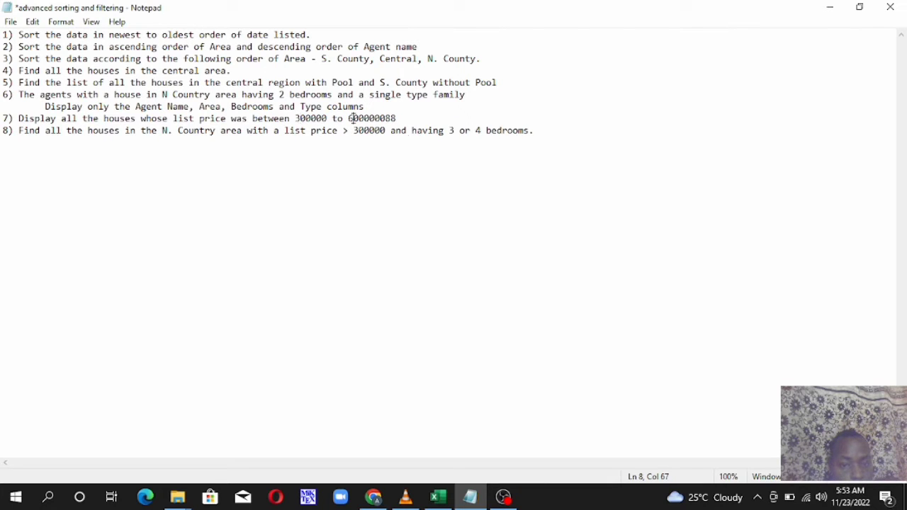
Set the upper limit of task 7's list price range to 400000, and return to Excel.
key("BackSpace")
type("4")
left_click(401, 118)
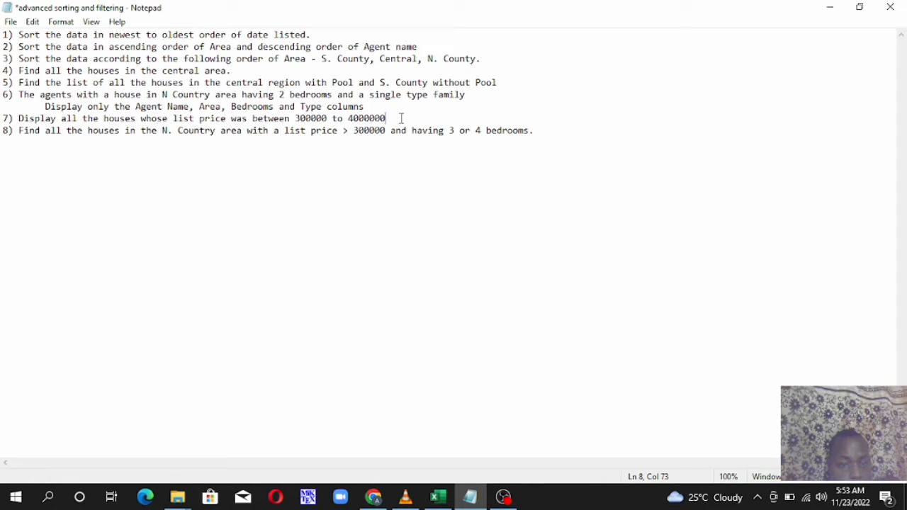
left_click(406, 174)
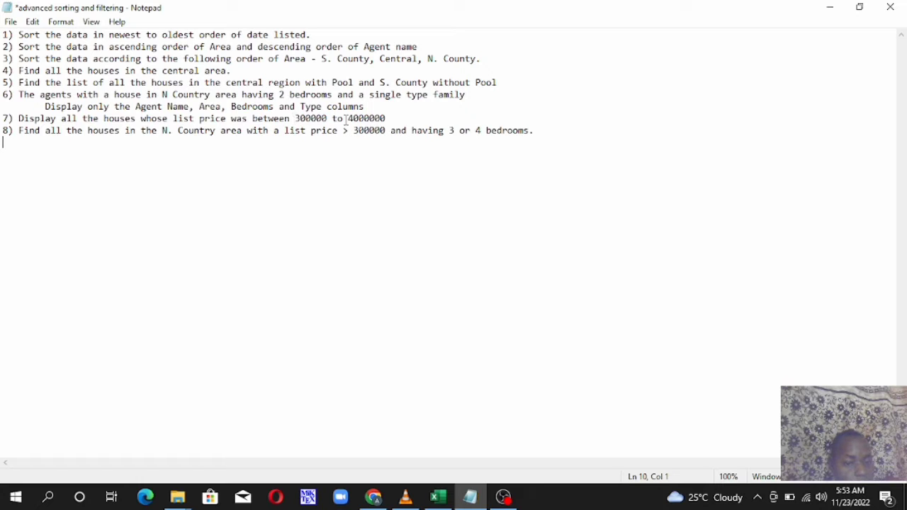
left_click(392, 118)
key("BackSpace")
left_click(376, 145)
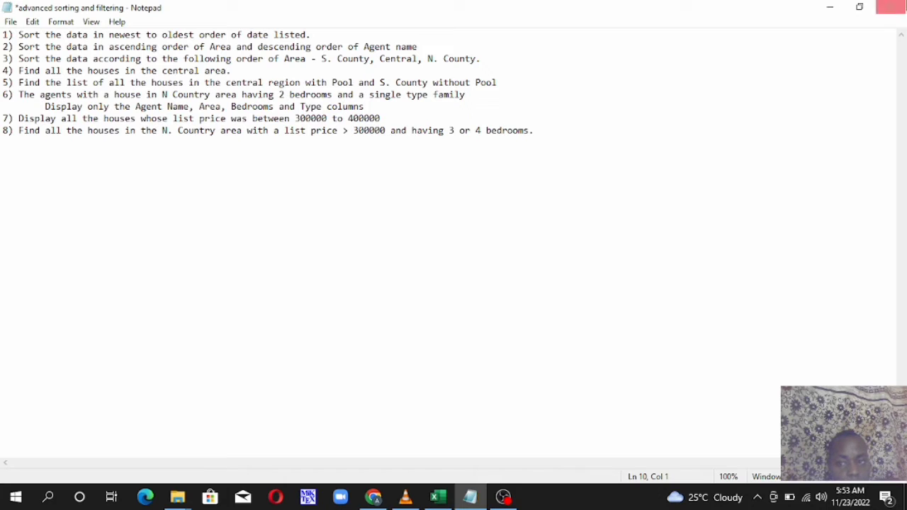
left_click(826, 7)
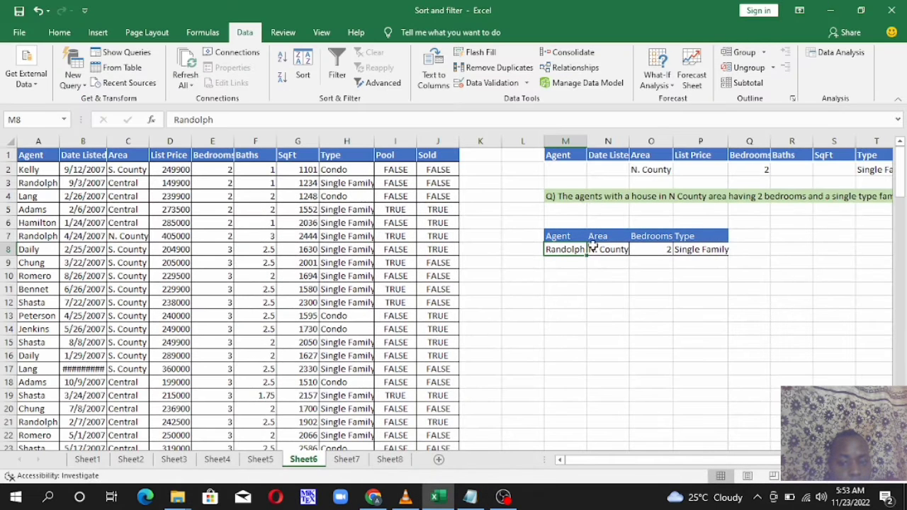
Open Sheet7 and read its question about list prices and the data table from the first column.
left_click(357, 463)
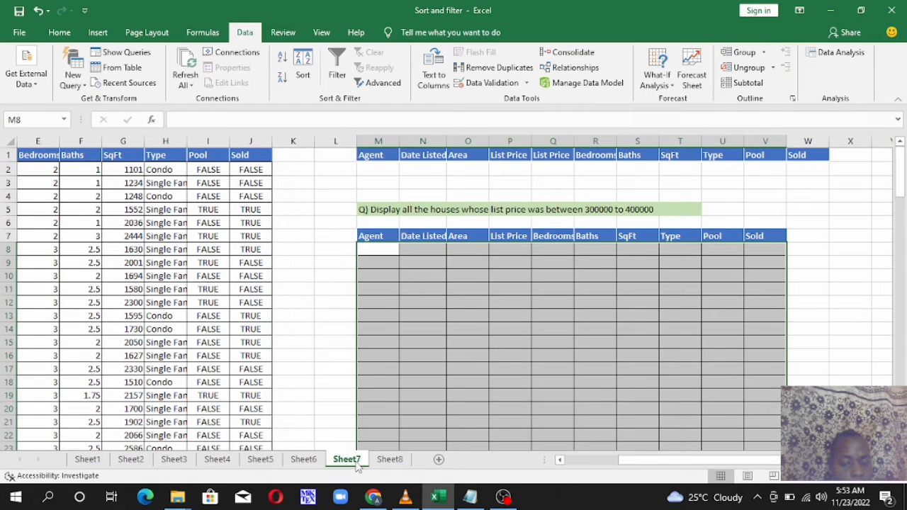
left_click(425, 208)
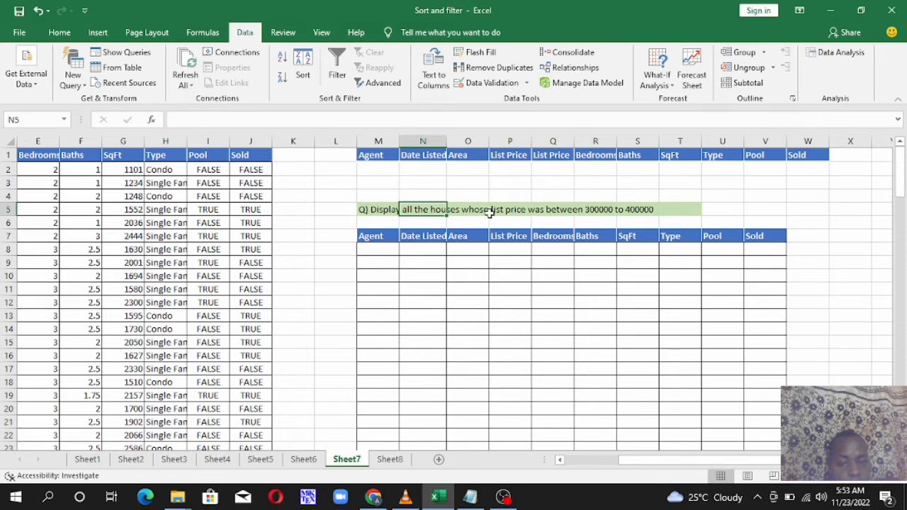
left_click(628, 217)
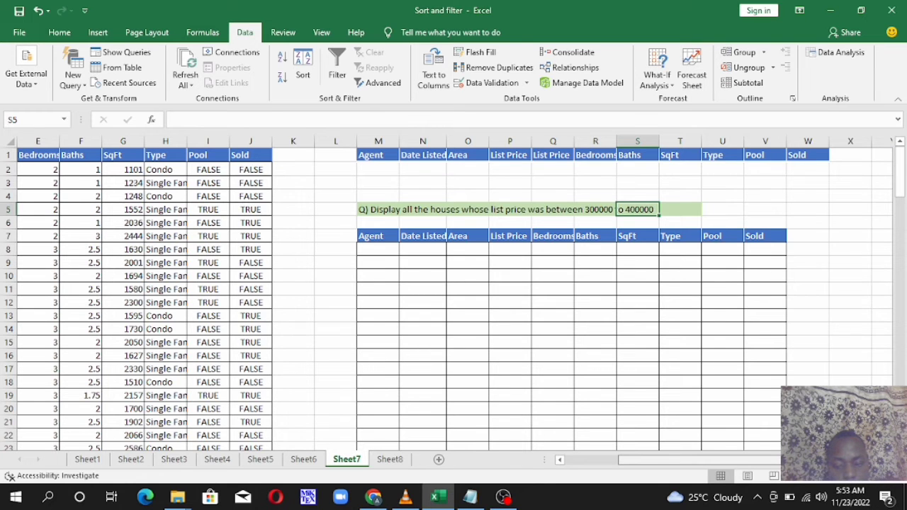
scroll(453, 294, "left", 3)
scroll(342, 192, "left", 1)
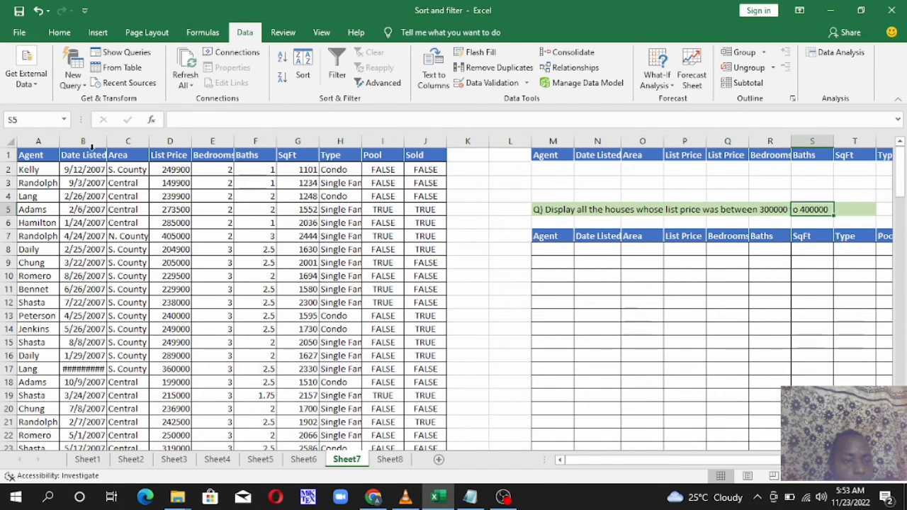
Turn on filtering for the data table's header row, A1:J1.
left_click(62, 33)
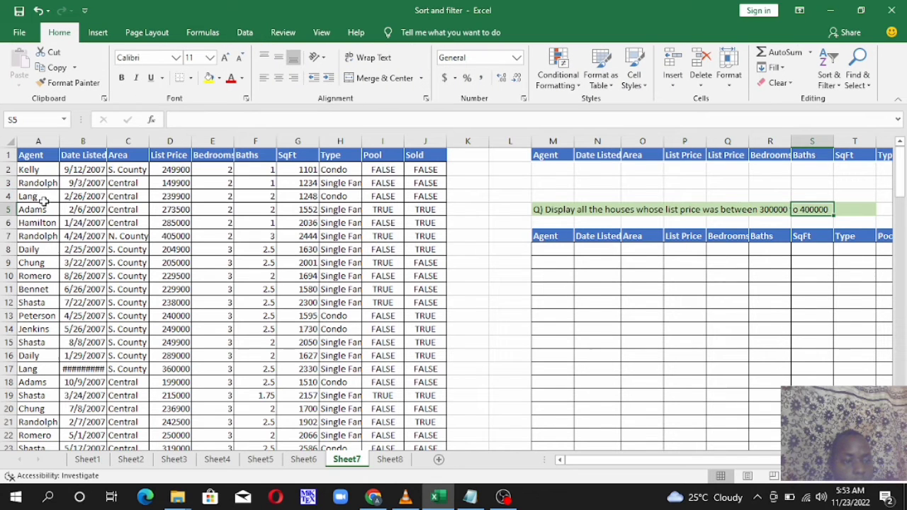
left_click_drag(27, 154, 409, 156)
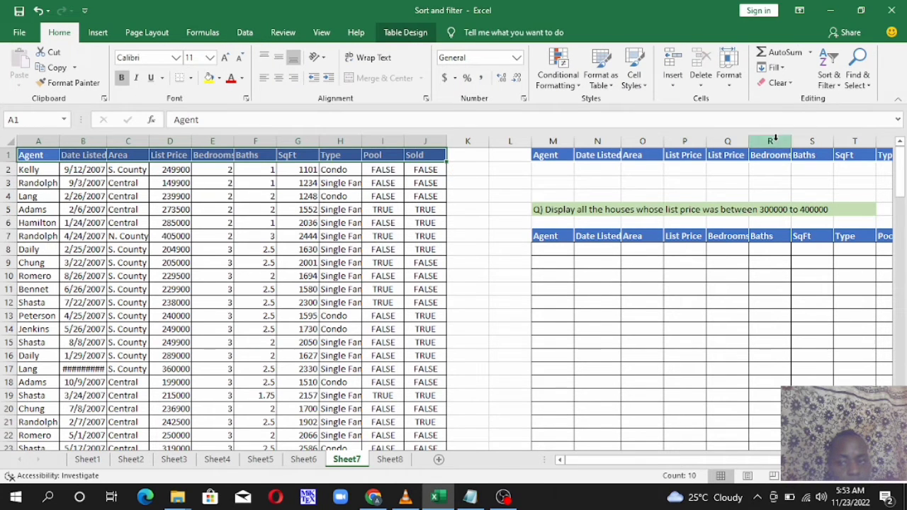
left_click(827, 79)
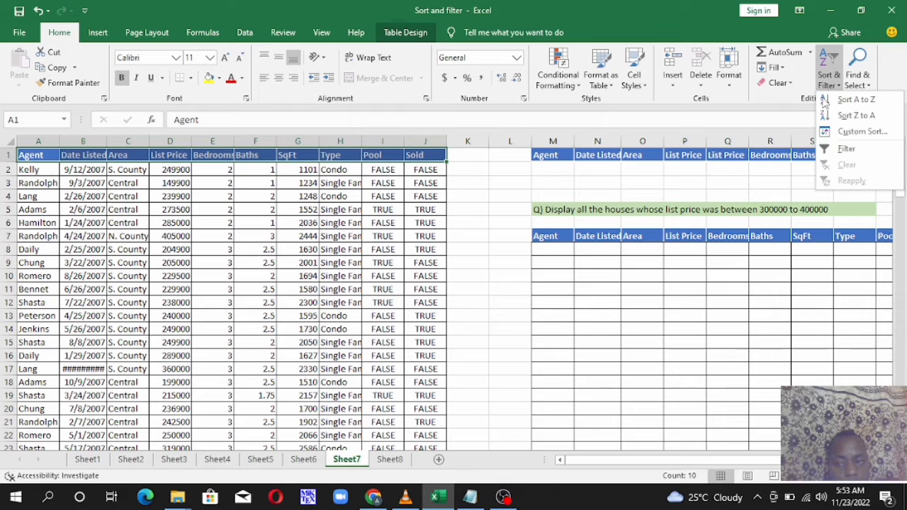
left_click(847, 149)
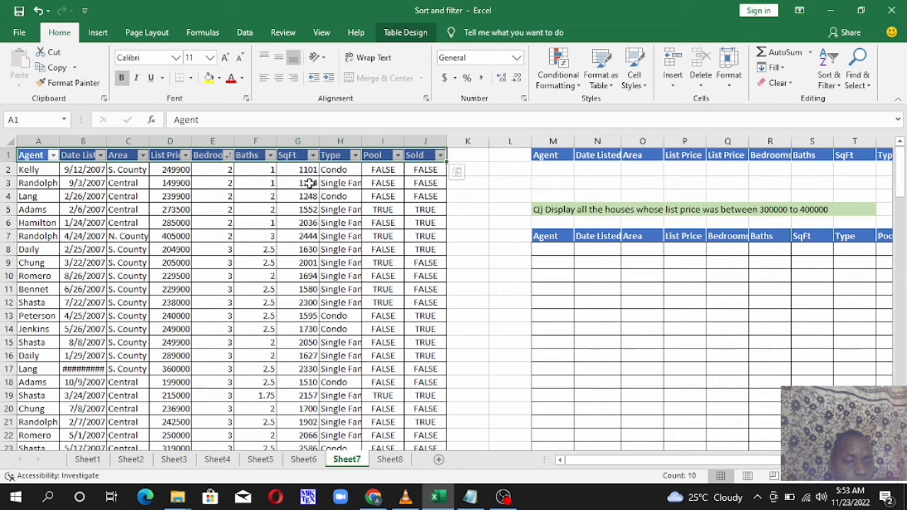
Filter List Price with a Between number filter from 300000 to 400000, and look through the matching houses.
left_click(305, 183)
left_click(185, 155)
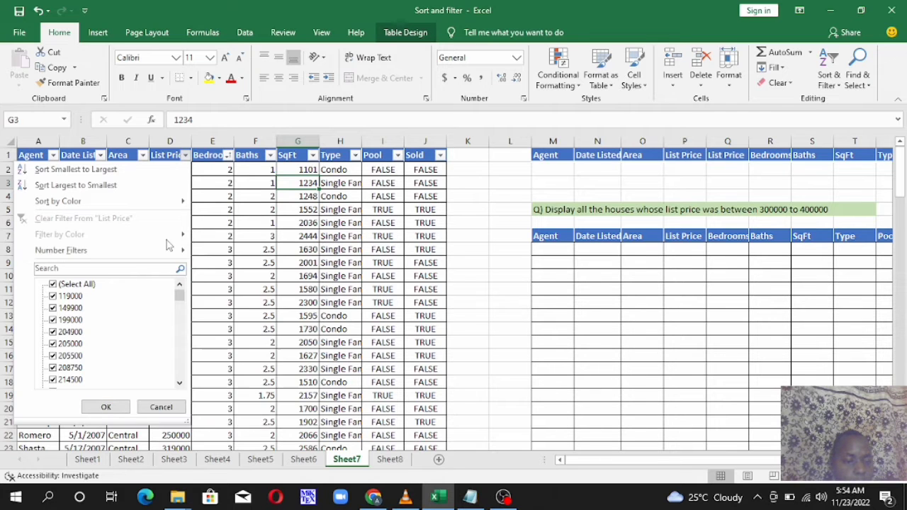
mouse_move(173, 255)
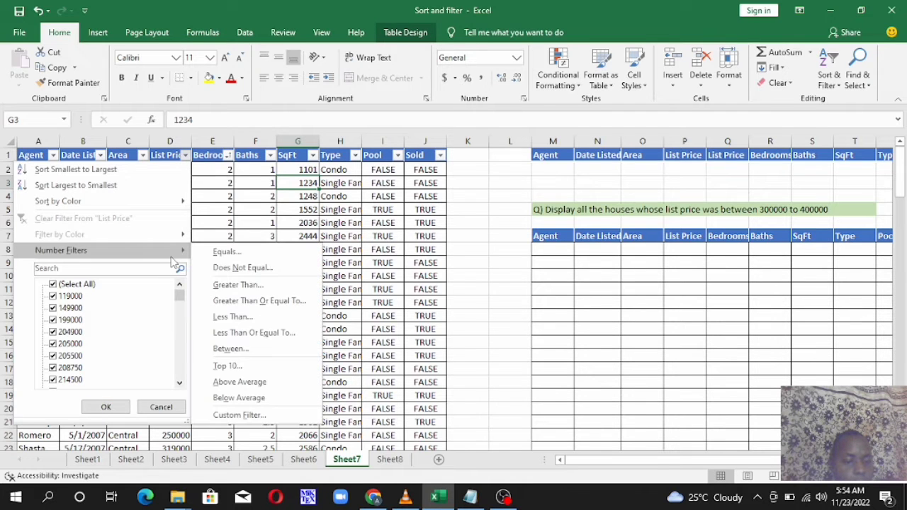
left_click(256, 350)
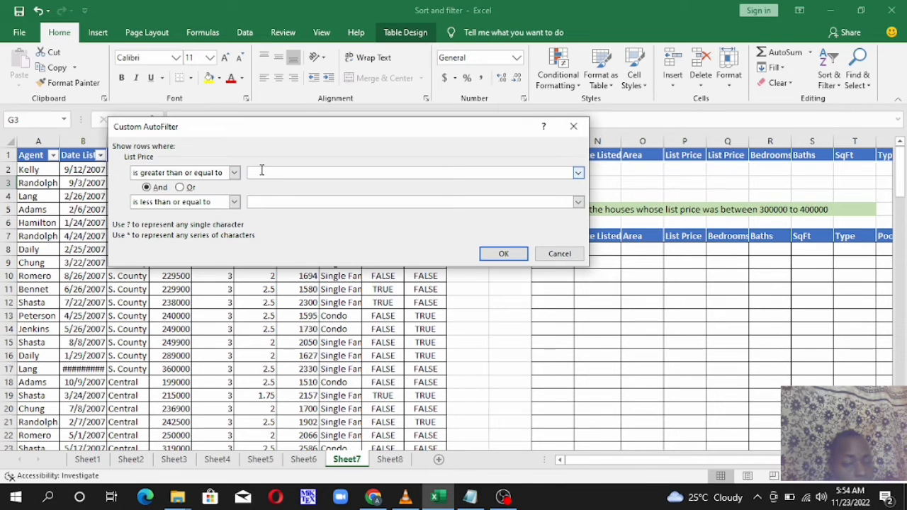
type("300000")
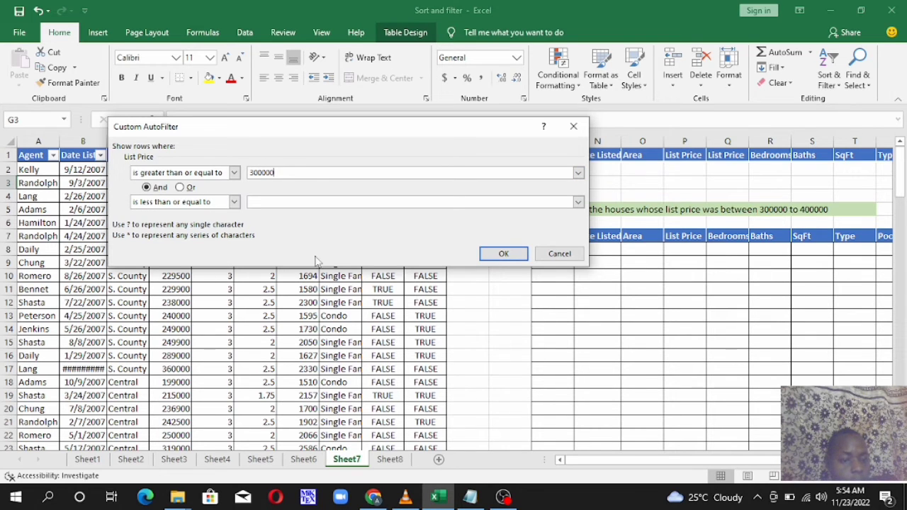
type("400000")
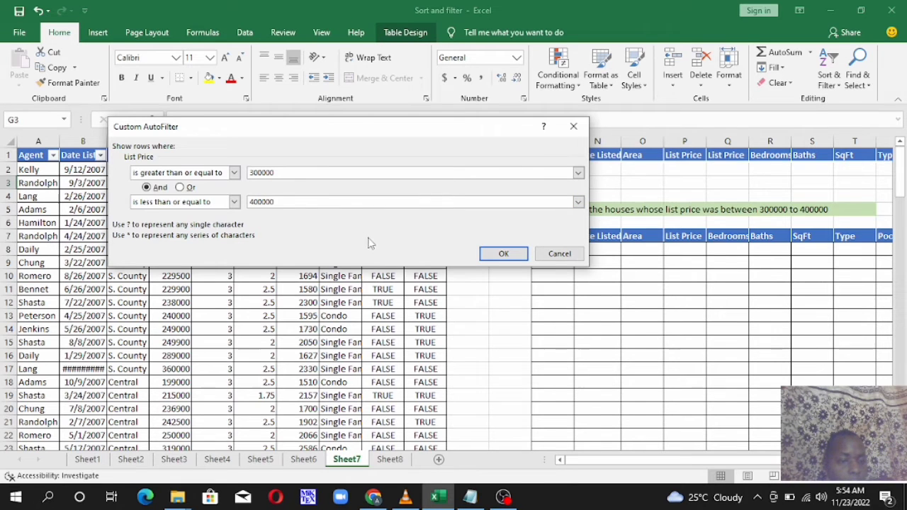
left_click(501, 254)
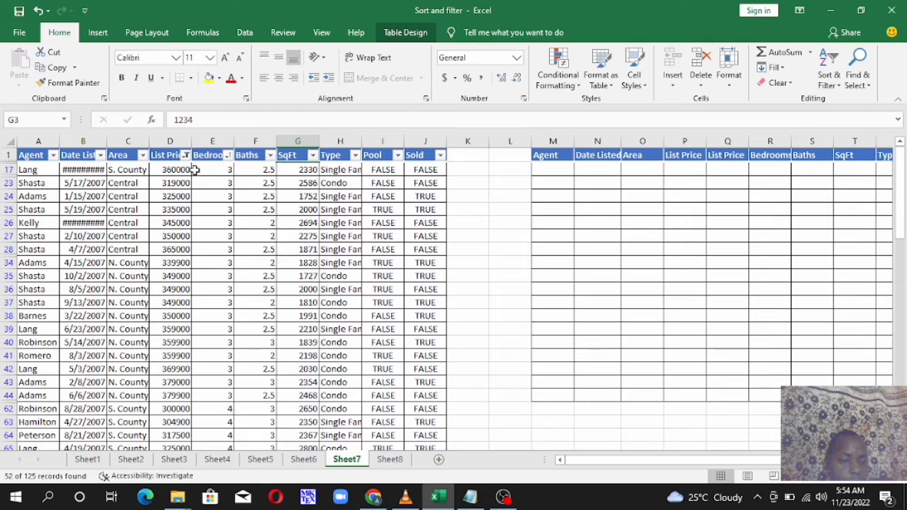
scroll(163, 290, "down", 11)
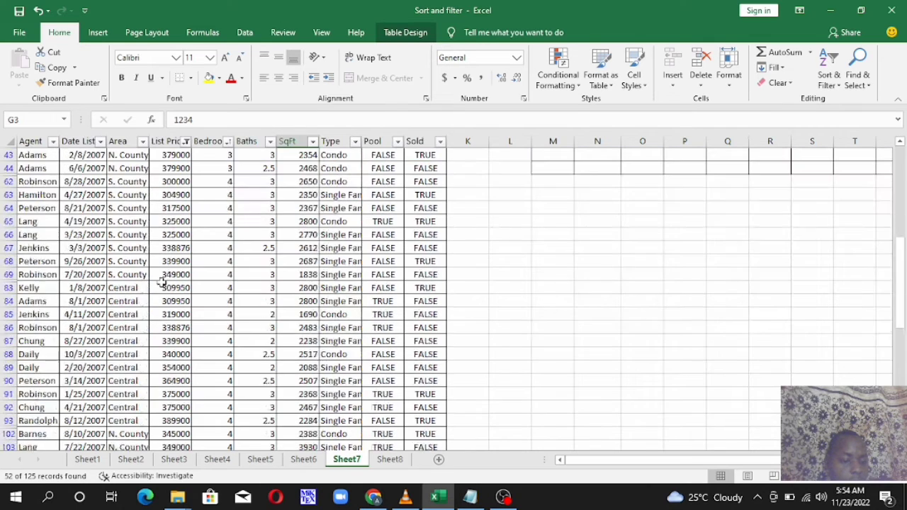
scroll(163, 291, "up", 11)
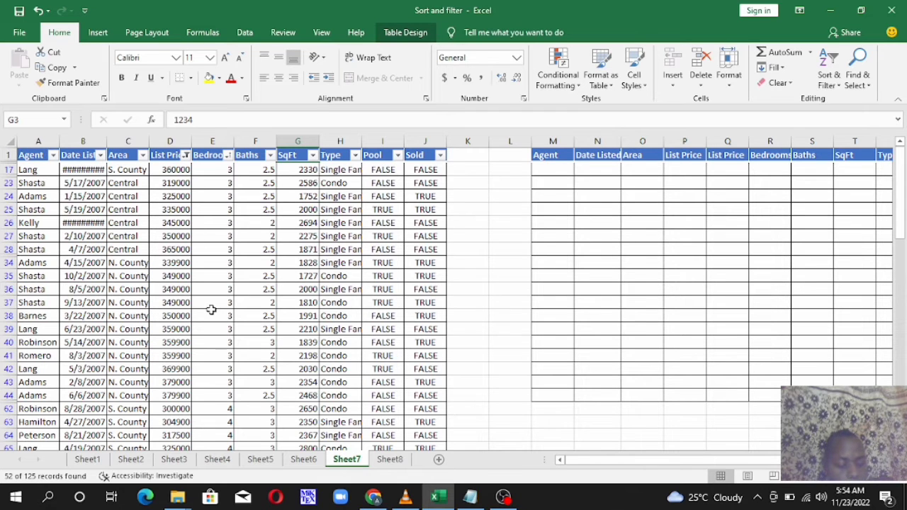
Undo the List Price filter and the header filtering, and select the first list price, D2.
key("ctrl+z")
key("ctrl+z")
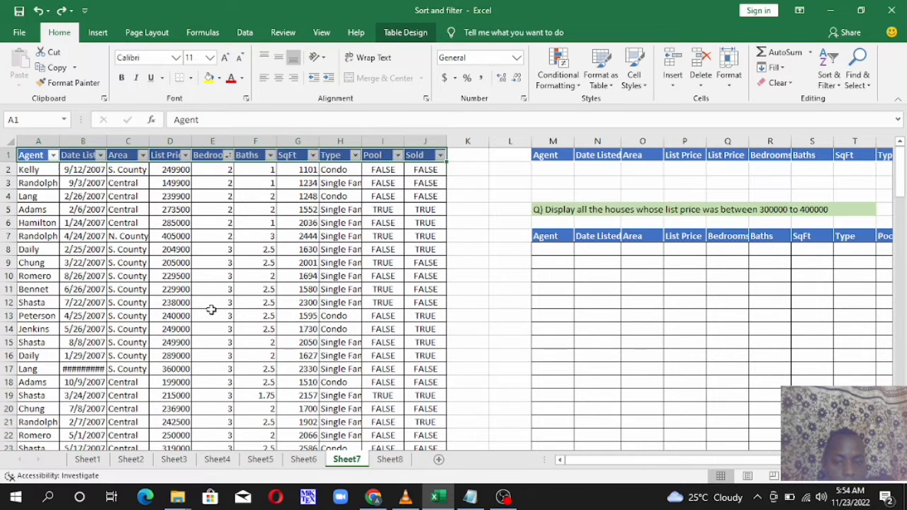
left_click(173, 170)
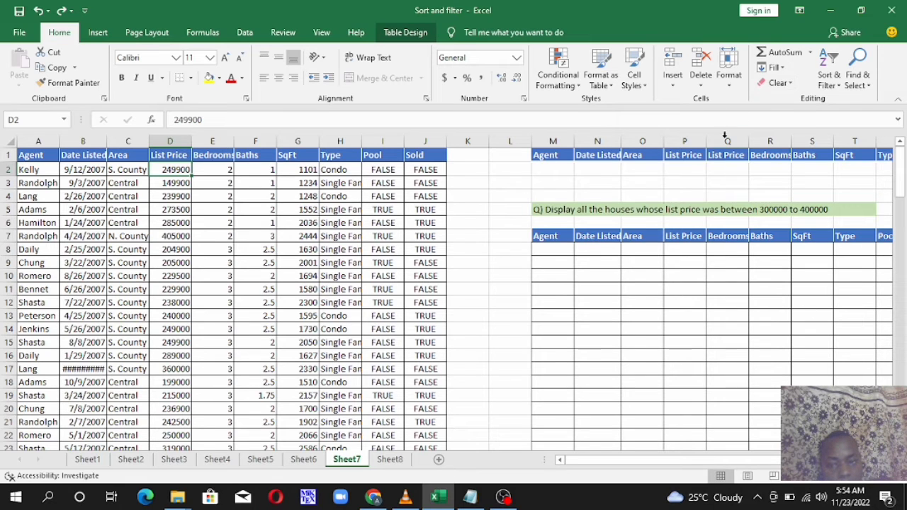
Compare the two List Price headings in P1 and Q1 of the criteria range.
left_click(697, 160)
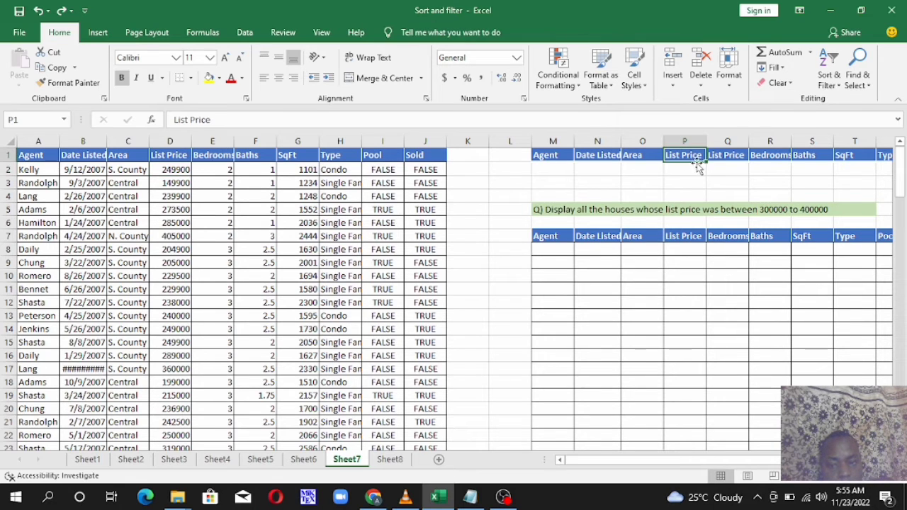
left_click(728, 154)
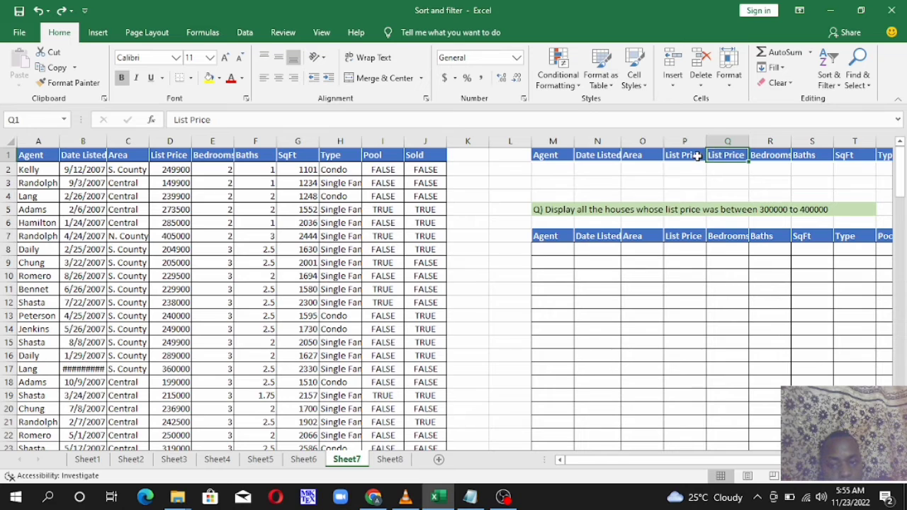
left_click(698, 157)
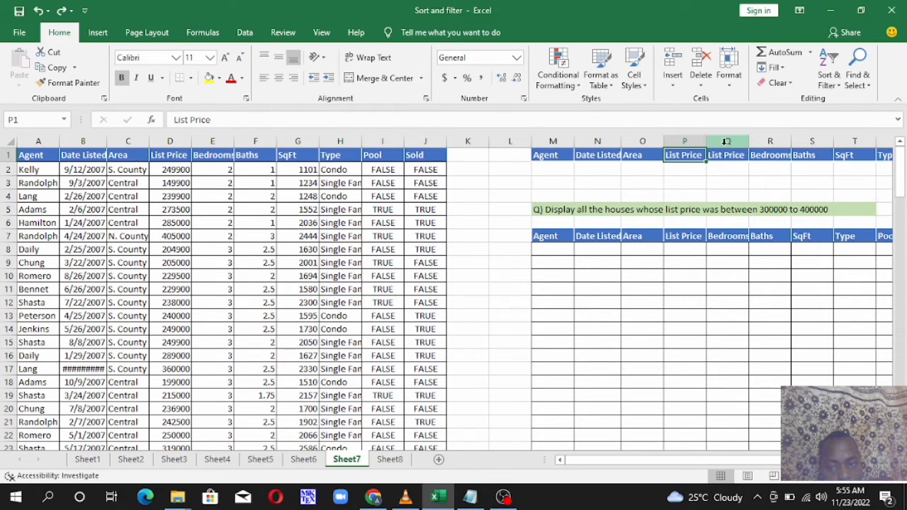
left_click(724, 157)
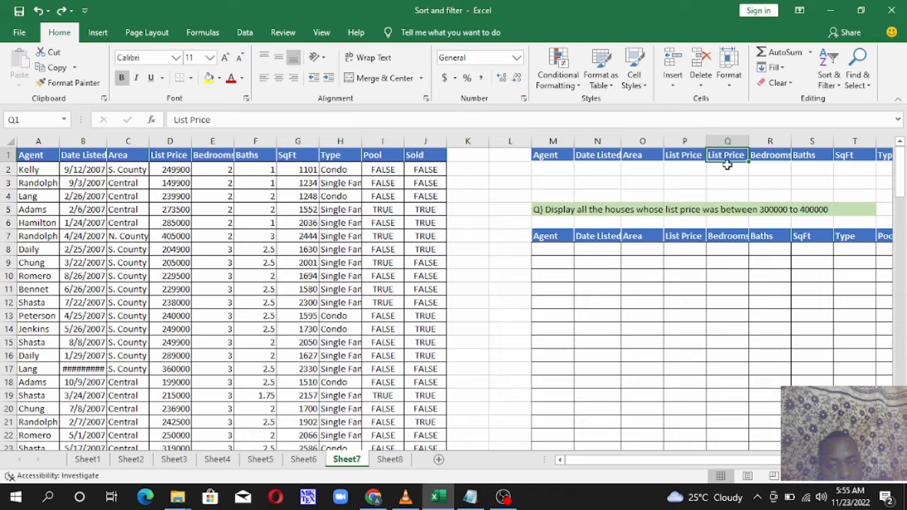
left_click(688, 154)
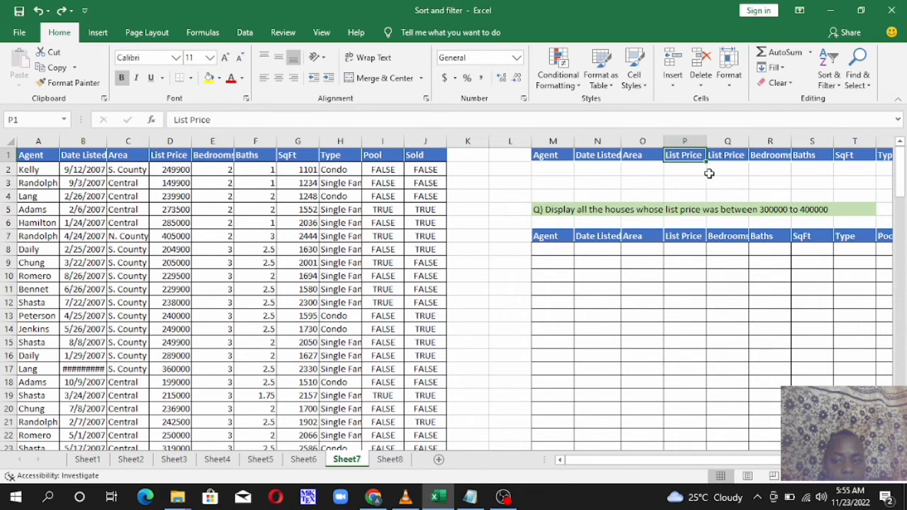
Enter the criteria >=300000 in P2 and <=400000 in Q2 under the two List Price headings.
left_click(680, 167)
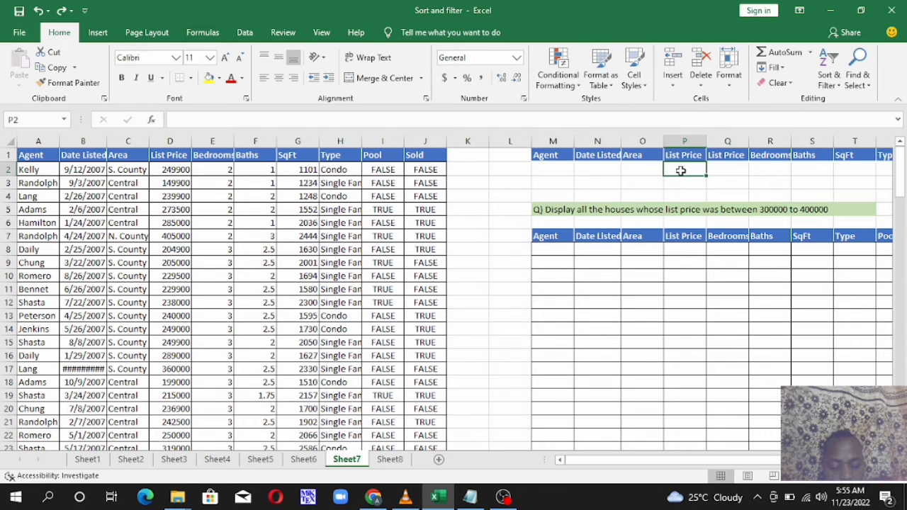
type(">")
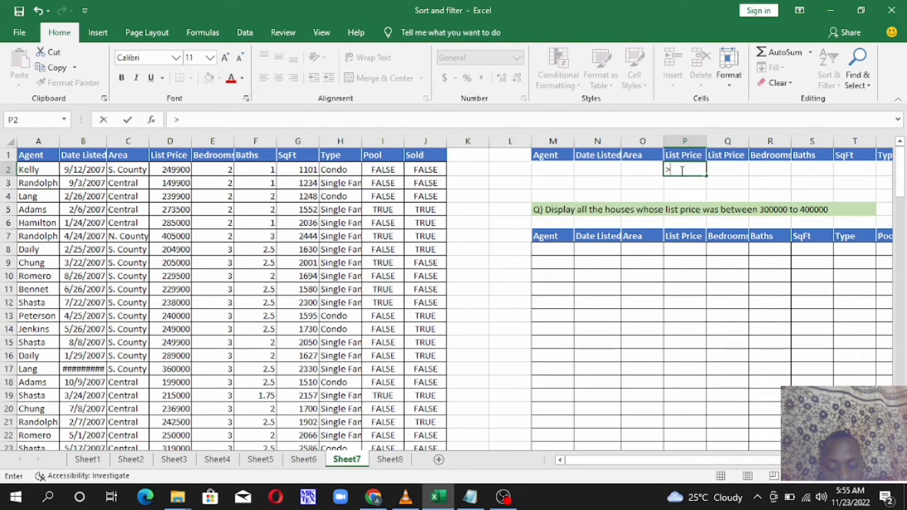
type("=300000")
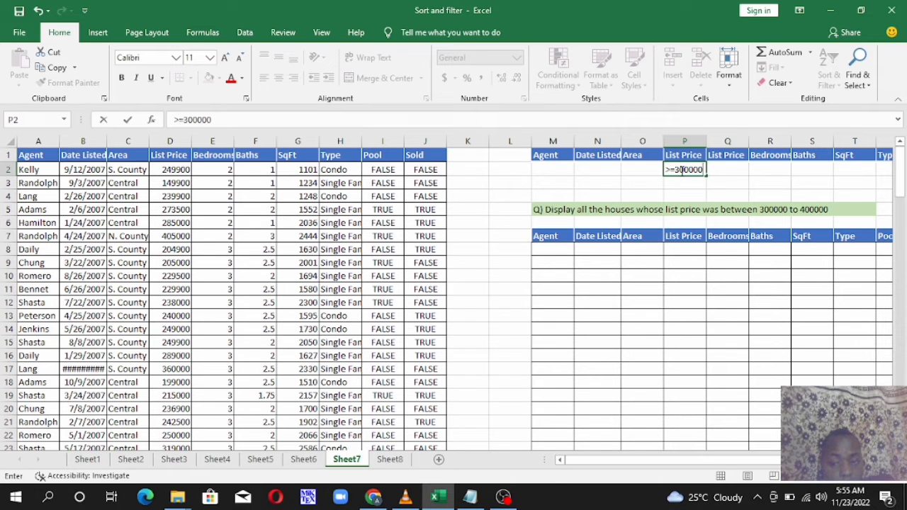
left_click(722, 167)
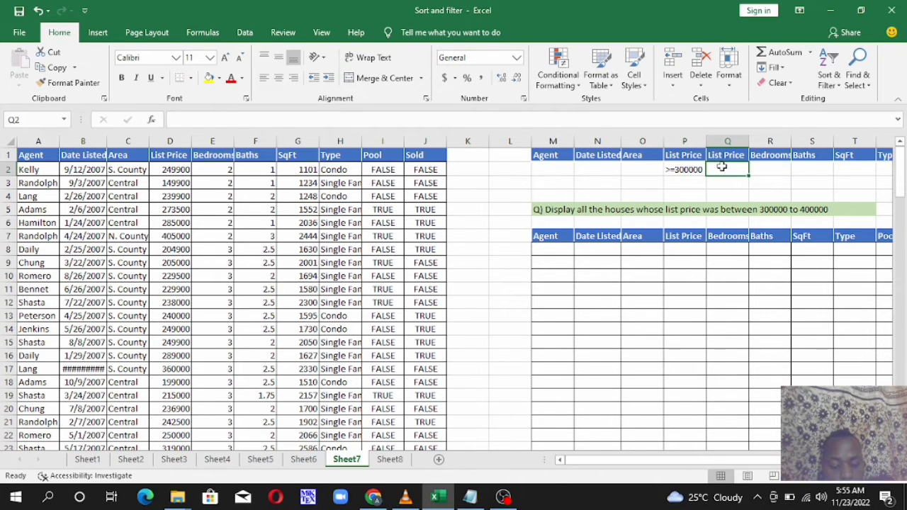
type("<=40")
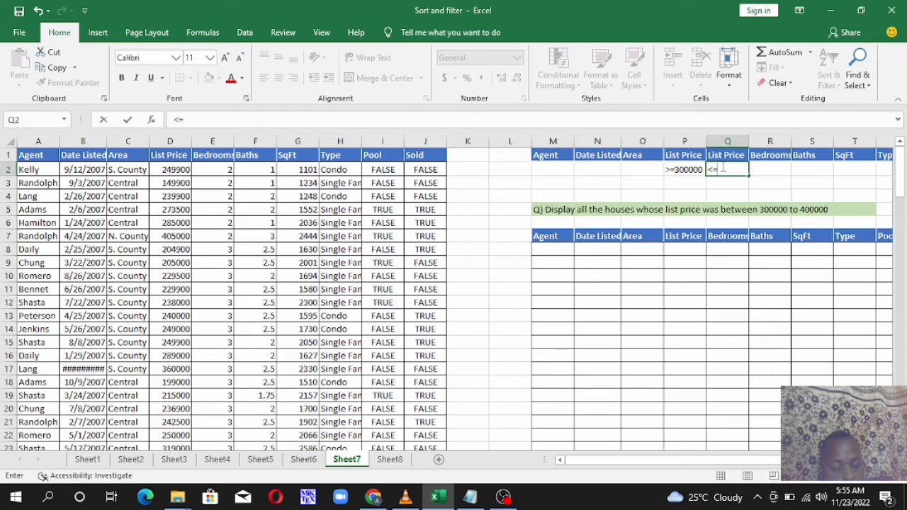
type("0000")
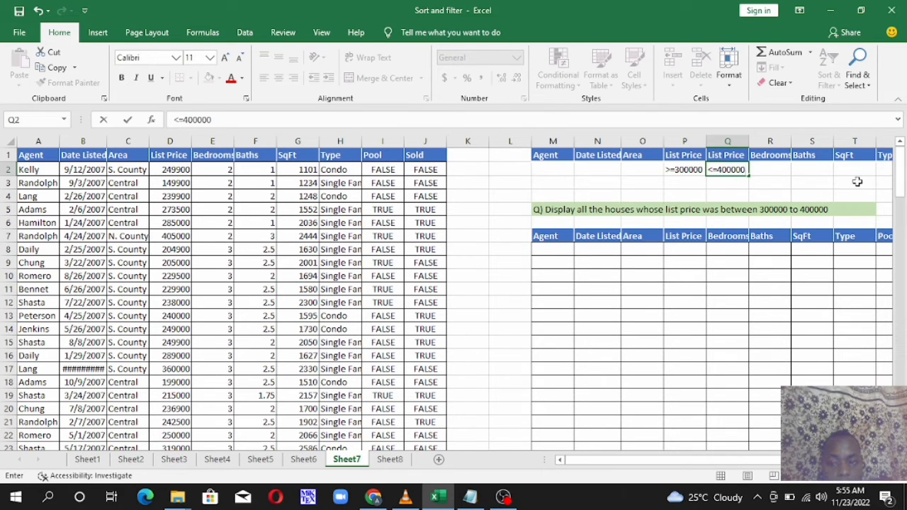
left_click(856, 182)
Run an Advanced Filter on $A$1:$J$126 with criteria range $M$1:$W$2, copying the results to $M$7:$V$7.
left_click_drag(750, 459, 765, 482)
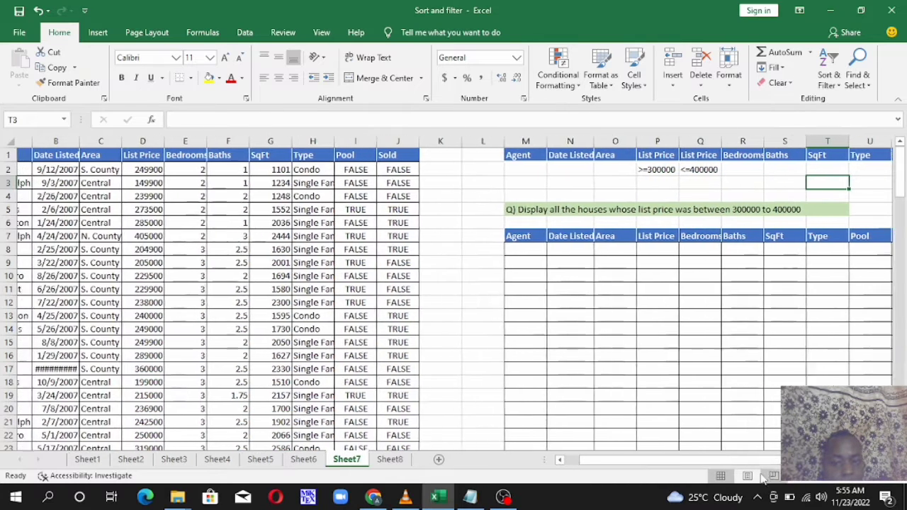
left_click(507, 242)
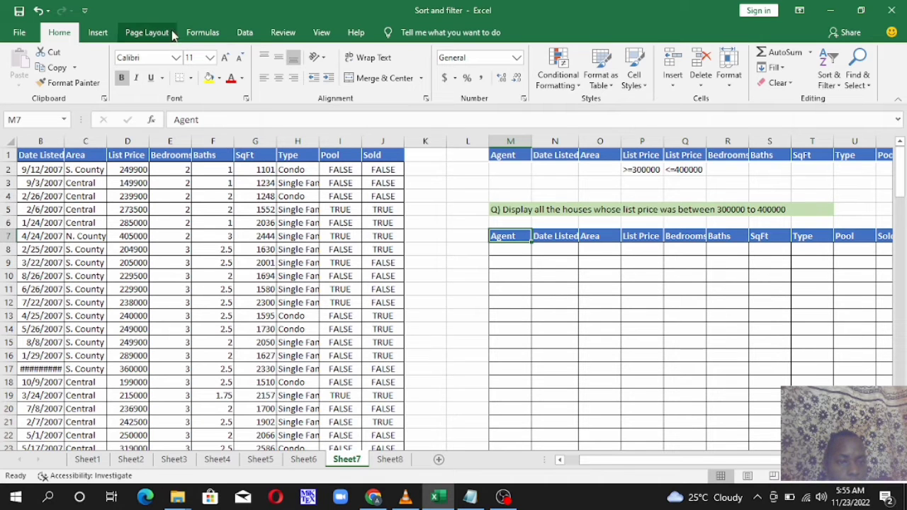
left_click(241, 32)
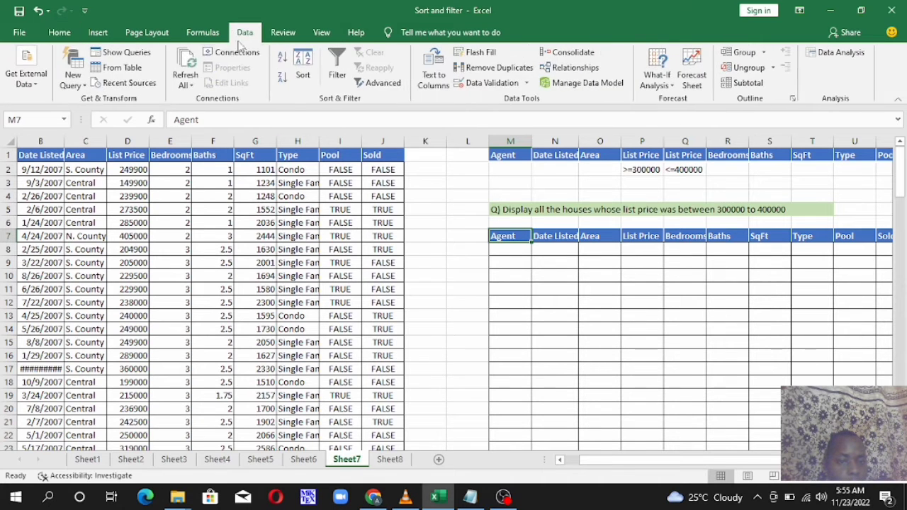
left_click(378, 83)
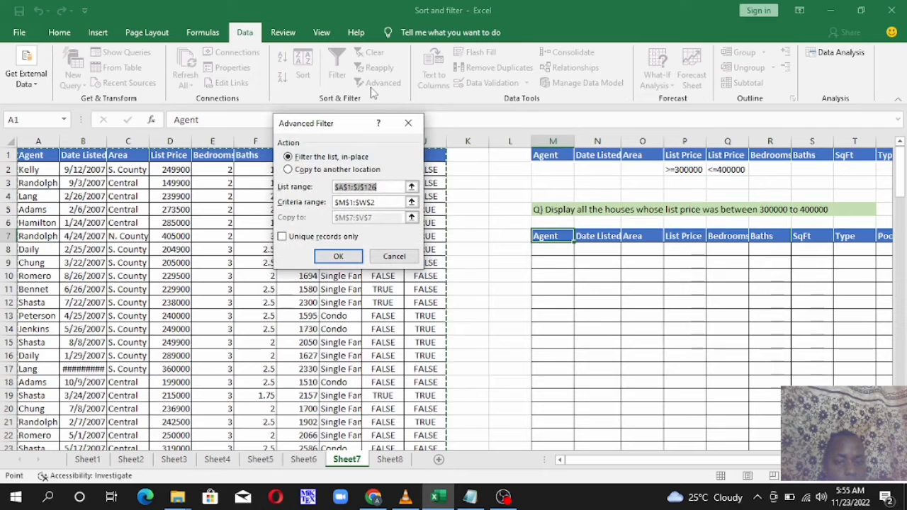
left_click(304, 171)
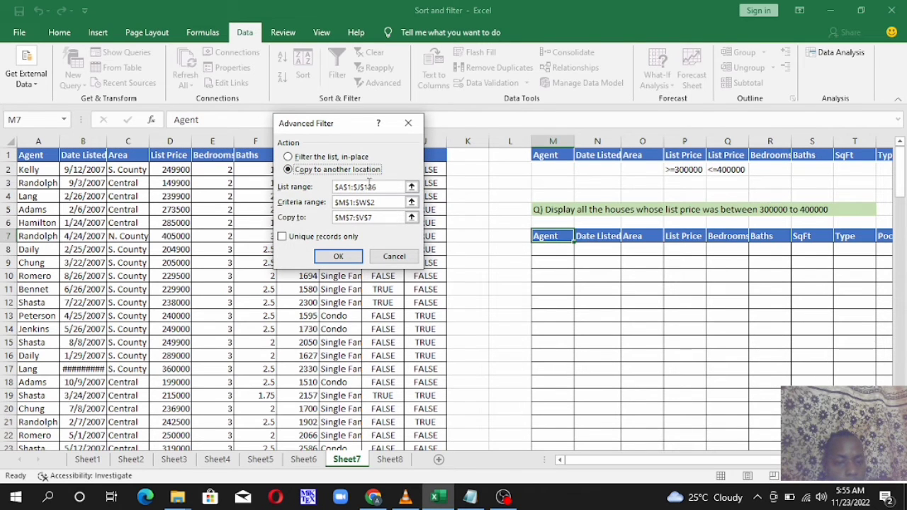
left_click(357, 202)
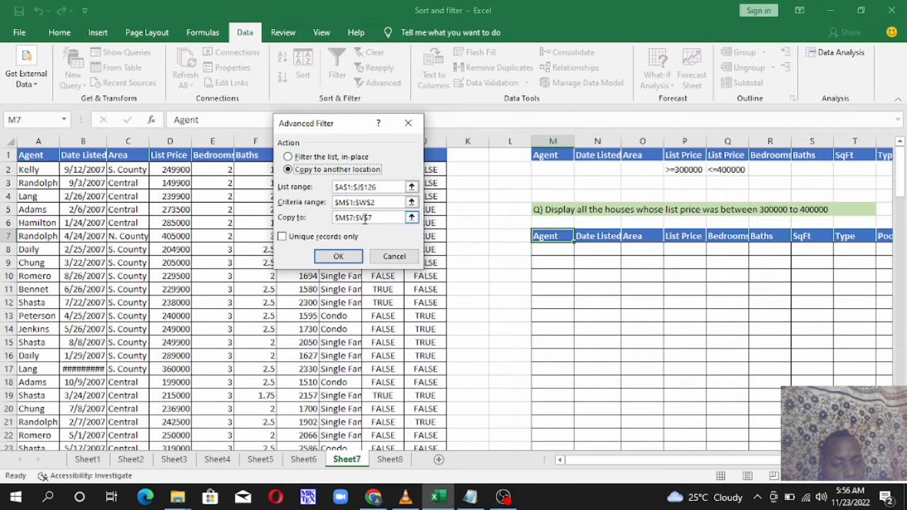
left_click(339, 258)
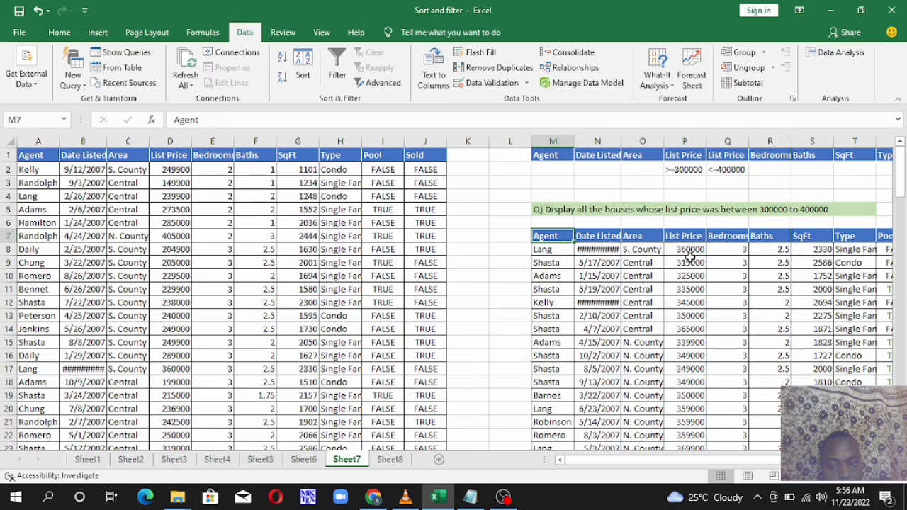
Look through the extracted houses and check their list prices against the 300000 to 400000 criteria.
scroll(687, 255, "down", 7)
scroll(691, 246, "down", 15)
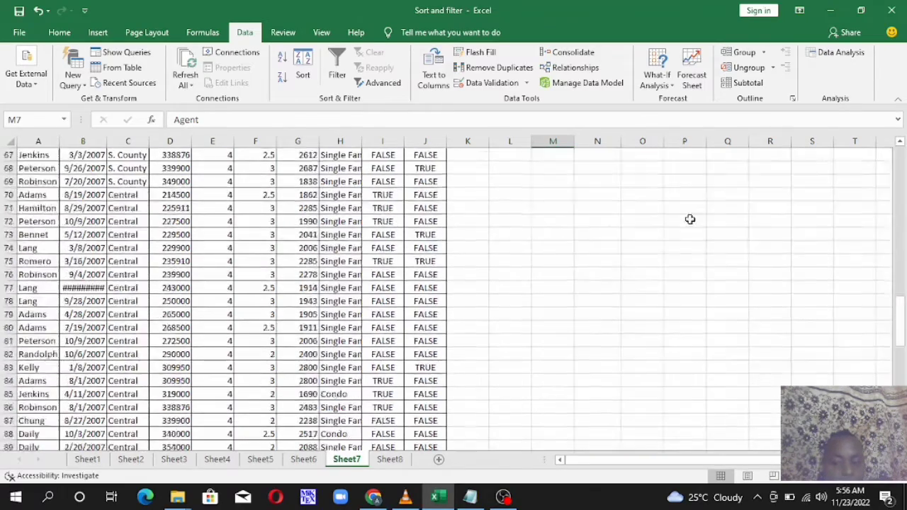
scroll(688, 217, "up", 14)
scroll(691, 211, "up", 8)
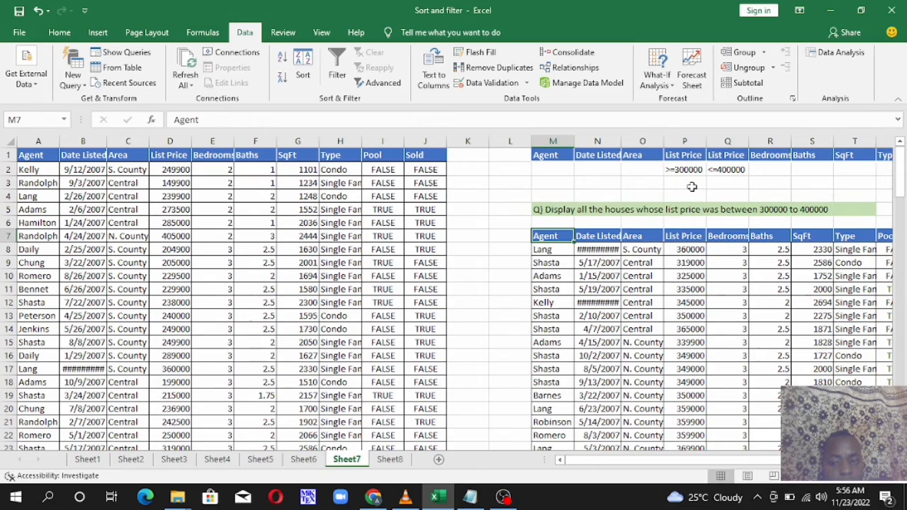
scroll(697, 257, "down", 12)
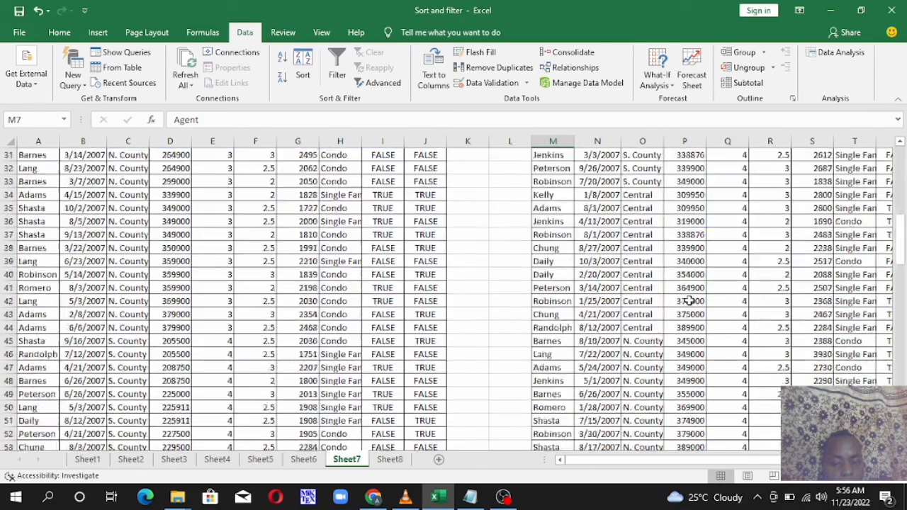
left_click(690, 278)
scroll(689, 287, "down", 3)
scroll(689, 287, "up", 15)
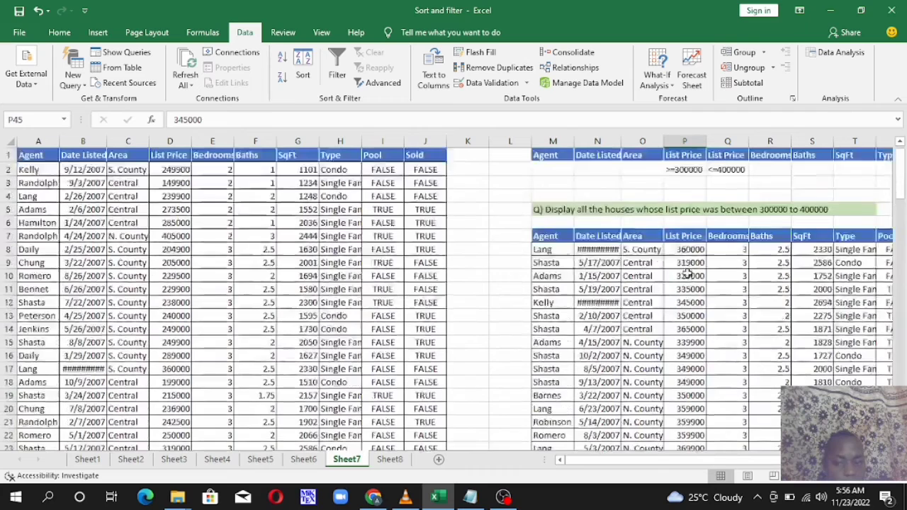
left_click(687, 248)
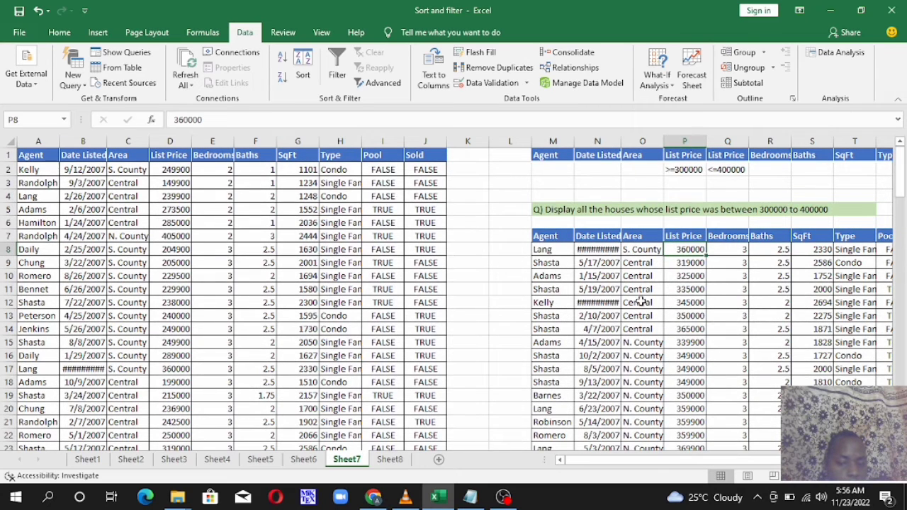
Switch to the Notepad task list, correct "Country" to "County" in task 8, and return to the Excel workbook.
left_click(470, 496)
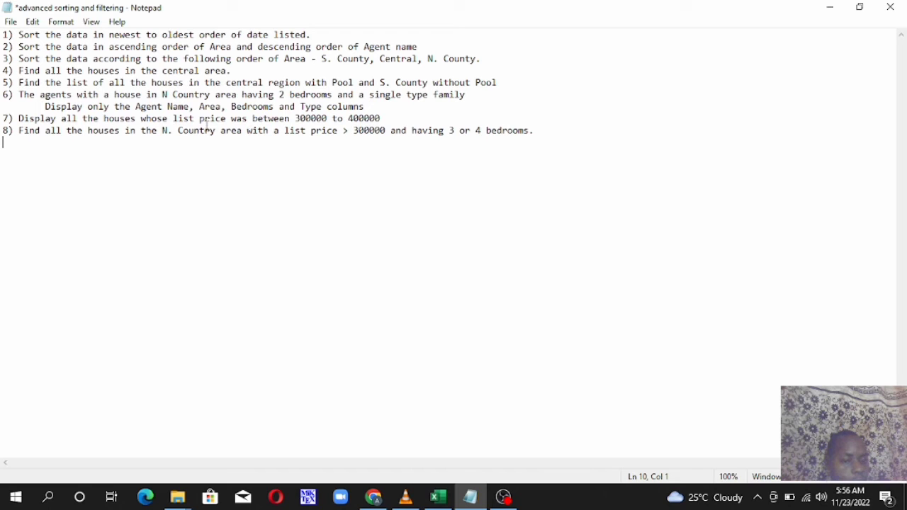
left_click(209, 132)
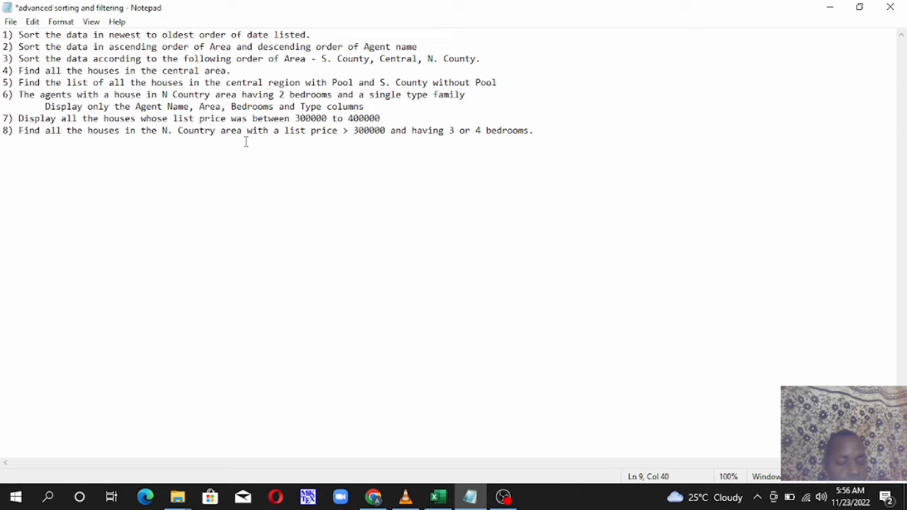
key("BackSpace")
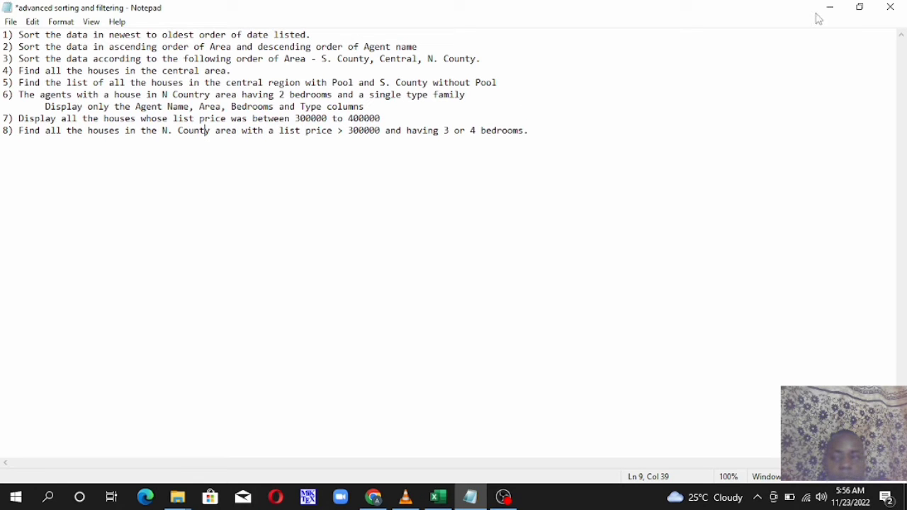
left_click(842, 7)
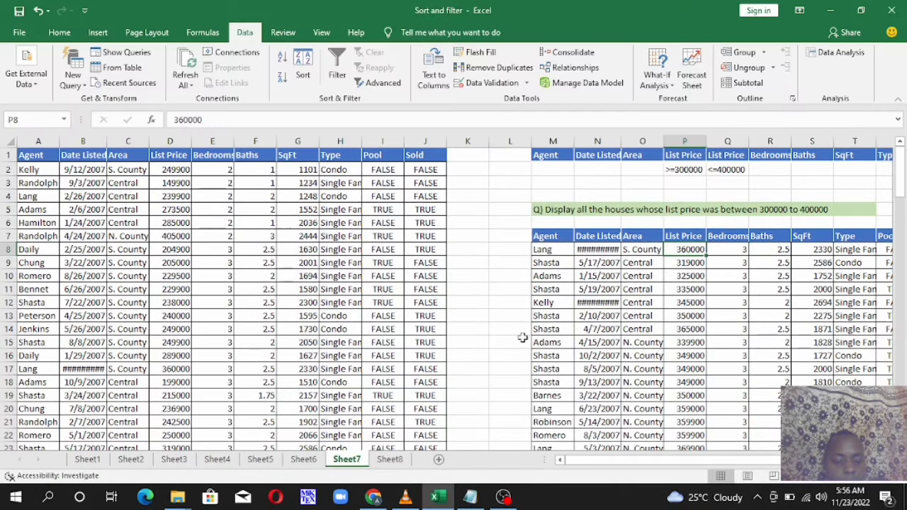
Open Sheet8 and select the empty cell P2 under the criteria range's List Price heading.
left_click(390, 460)
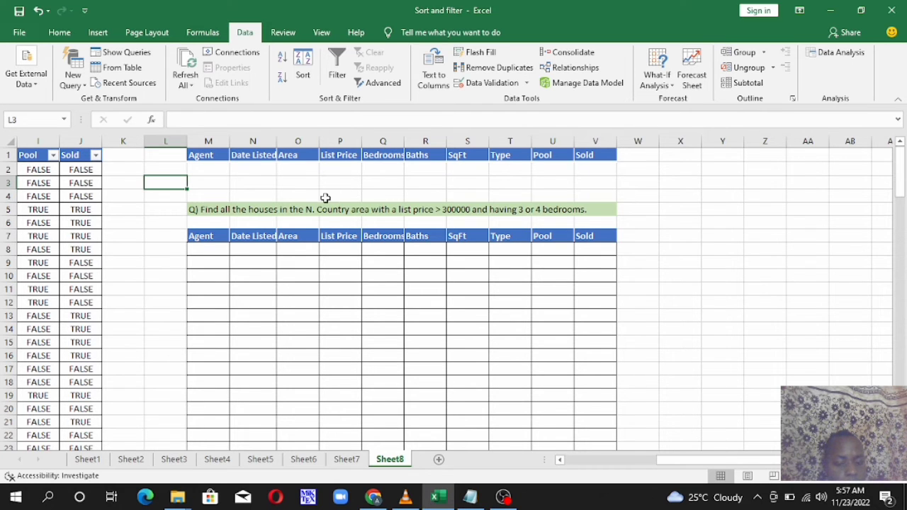
left_click_drag(695, 462, 627, 464)
left_click(547, 172)
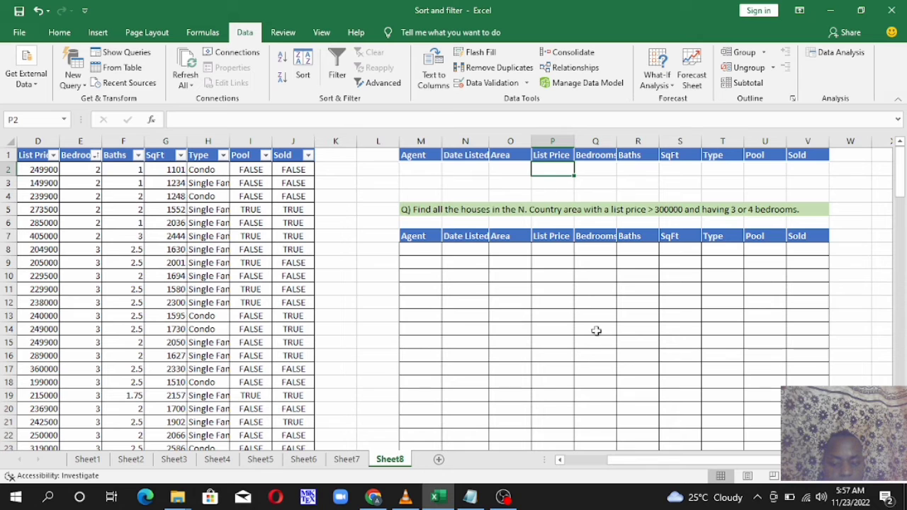
mouse_move(779, 457)
left_mouse_down()
mouse_move(754, 461)
mouse_move(764, 461)
left_mouse_up()
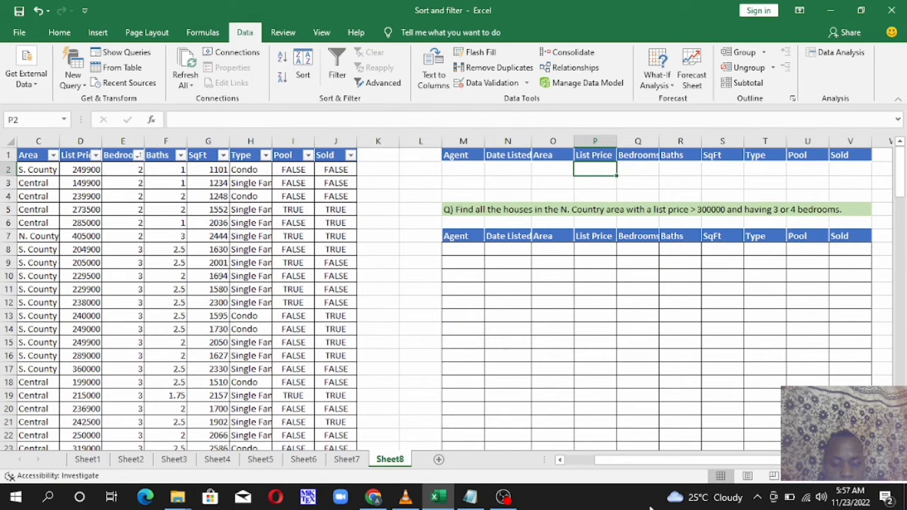
left_click_drag(616, 464, 562, 459)
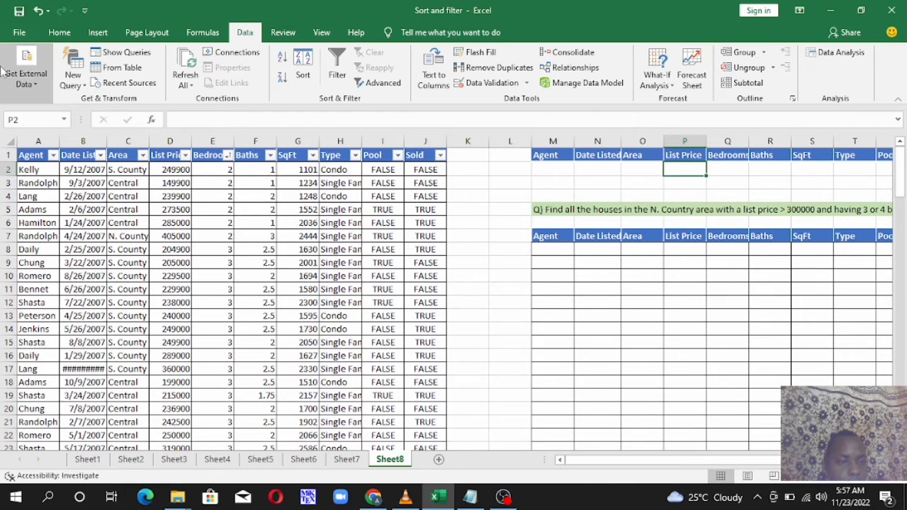
left_click(58, 32)
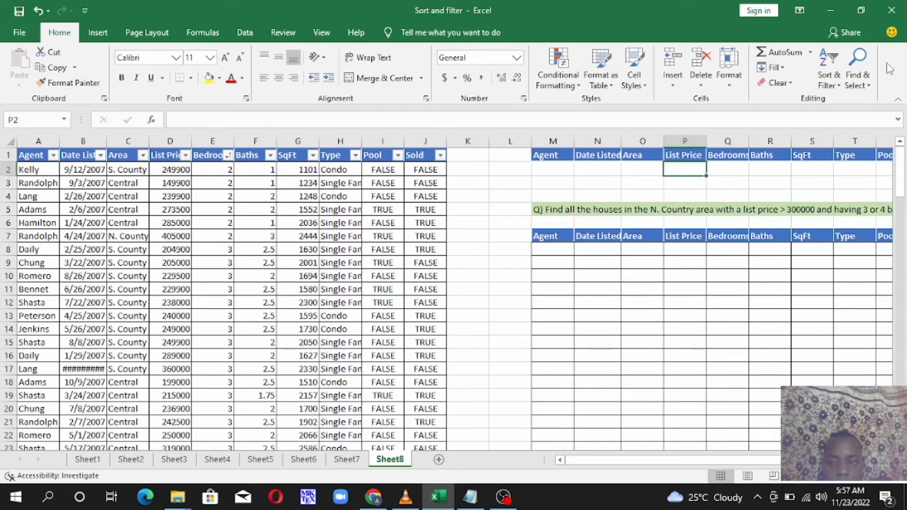
left_click(829, 79)
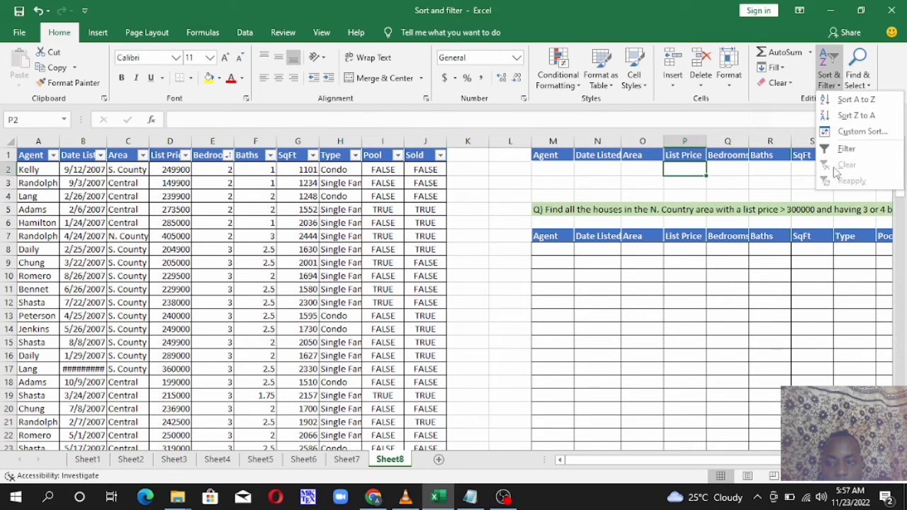
left_click(152, 201)
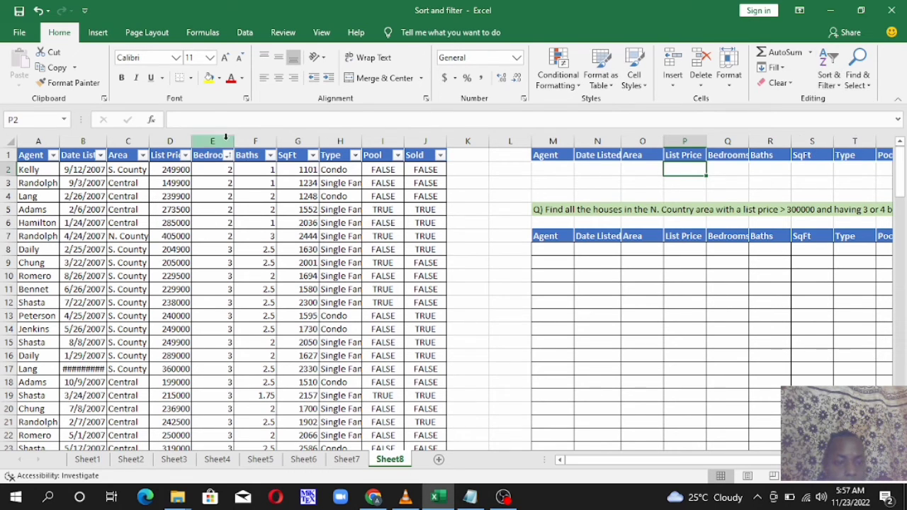
left_click(227, 155)
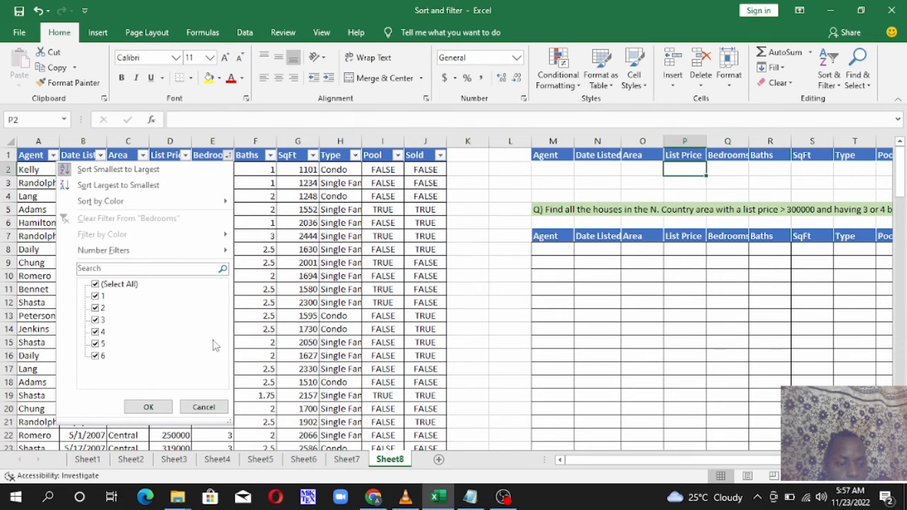
left_click(204, 408)
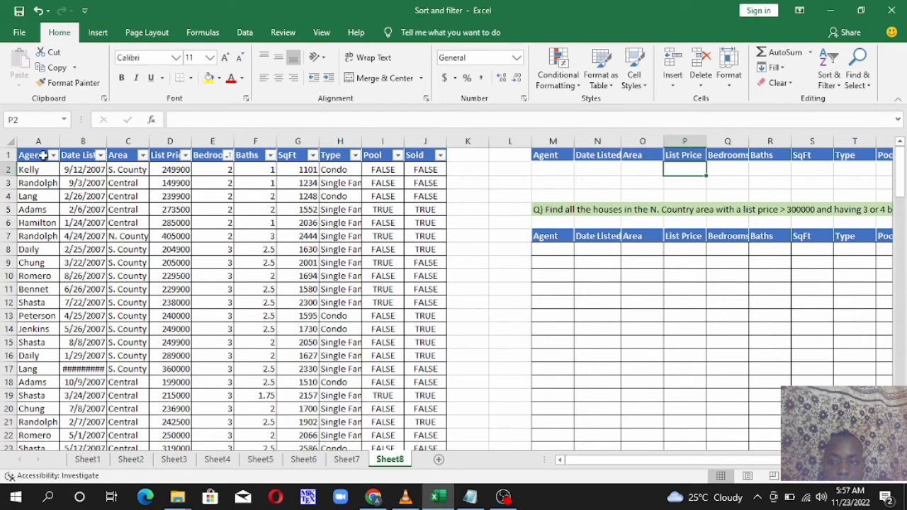
Turn off filtering for Sheet8's data table headers, and select the List Price criteria cell, P2.
left_click(43, 155)
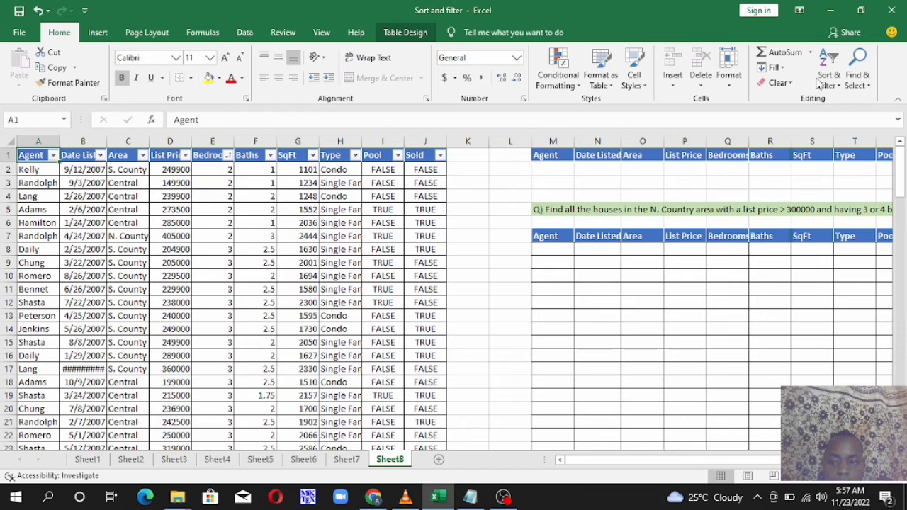
left_click(827, 77)
left_click(831, 148)
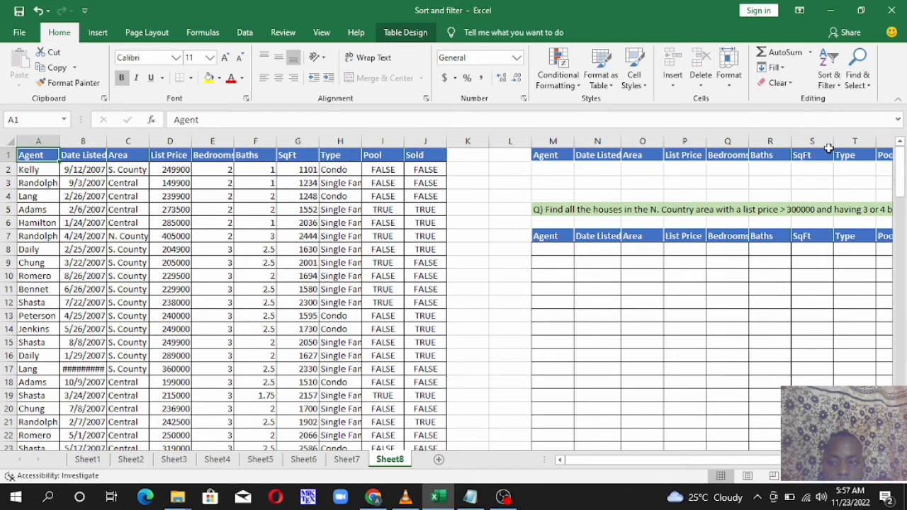
left_click(248, 232)
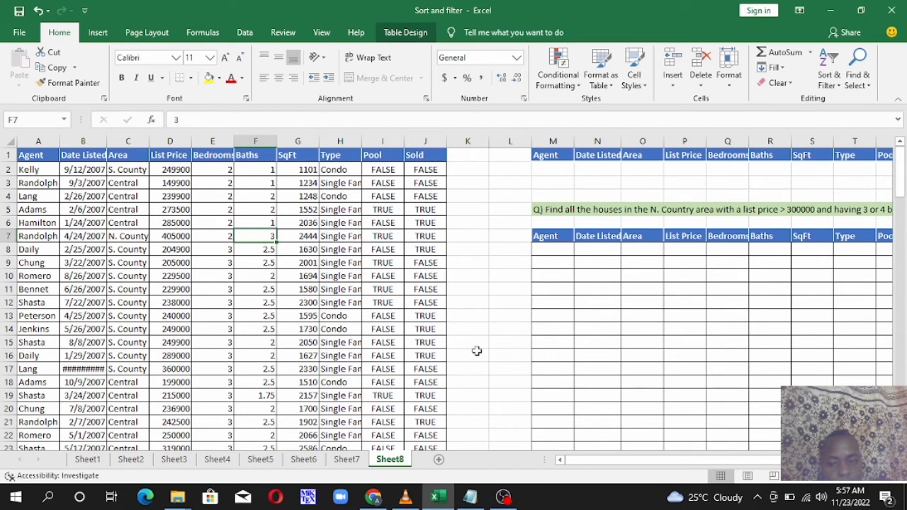
left_click(682, 169)
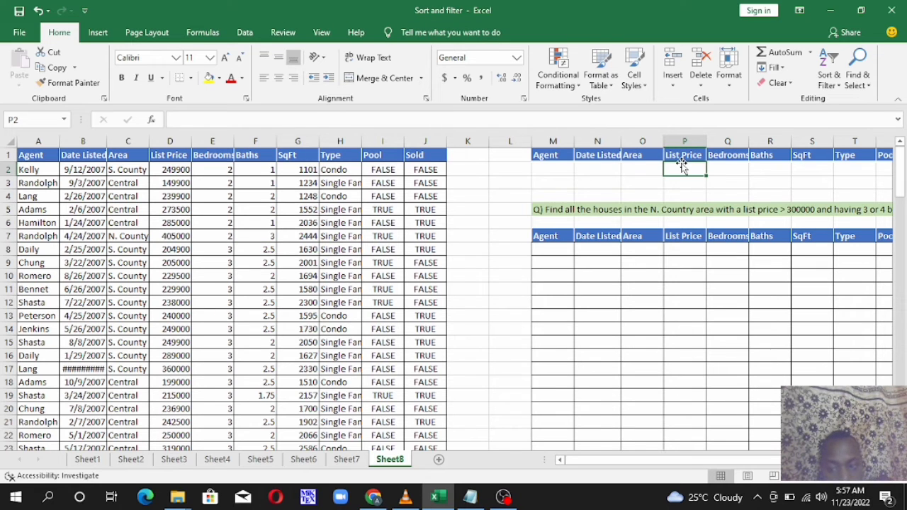
Enter the condition >300000 in both List Price criteria cells, P2 and P3.
type(">3")
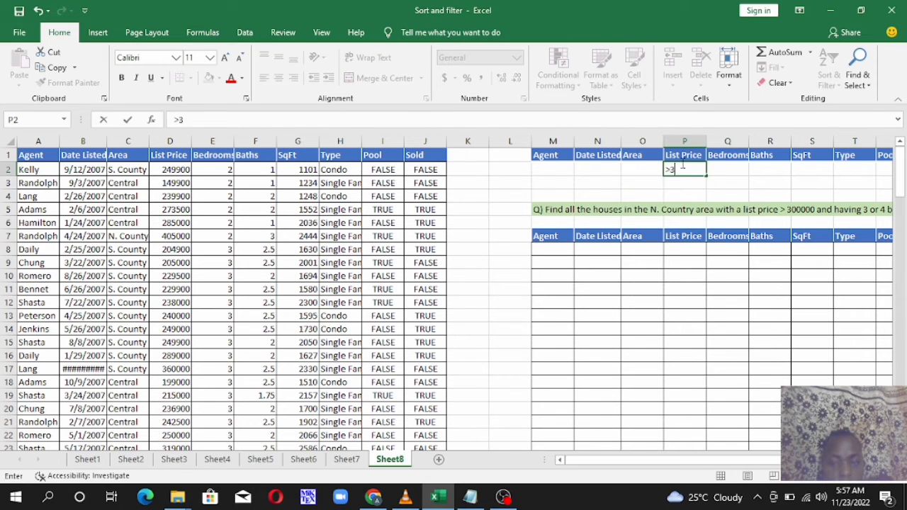
type("0000")
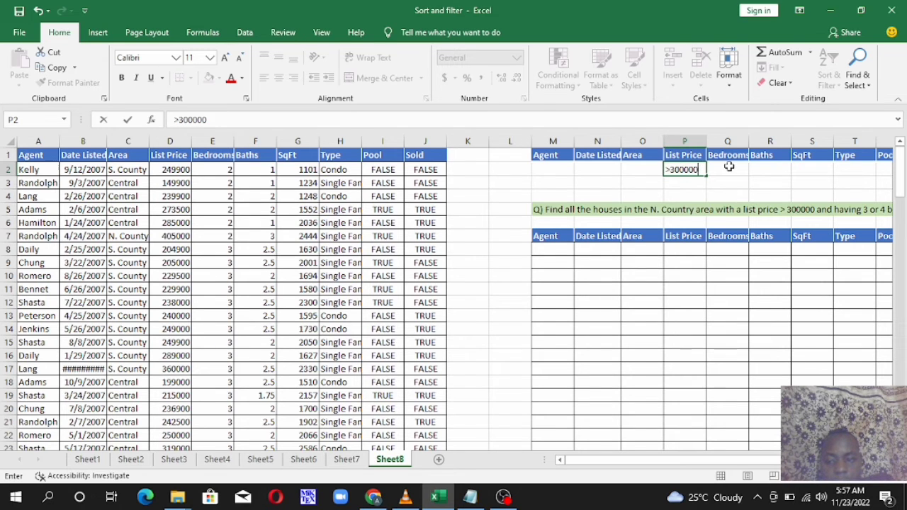
left_click(728, 167)
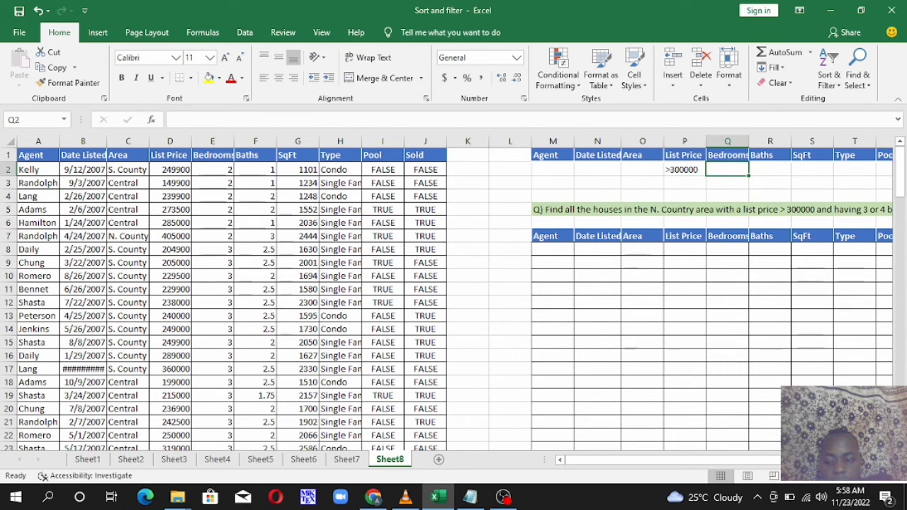
scroll(735, 224, "right", 1)
scroll(828, 219, "right", 2)
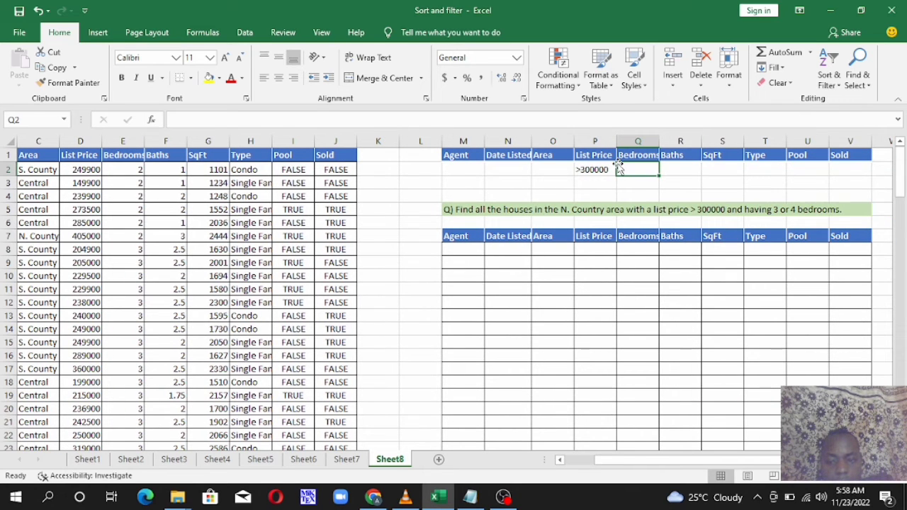
left_click(601, 182)
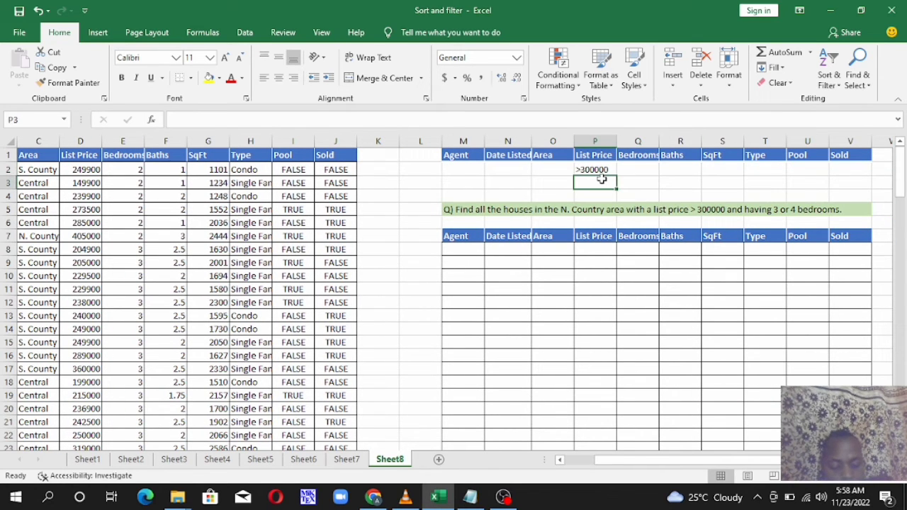
type(">")
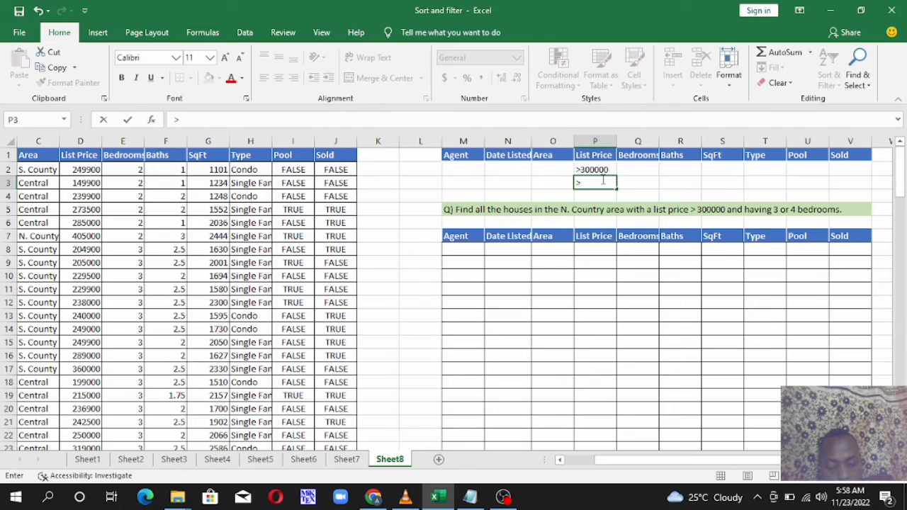
type("300000")
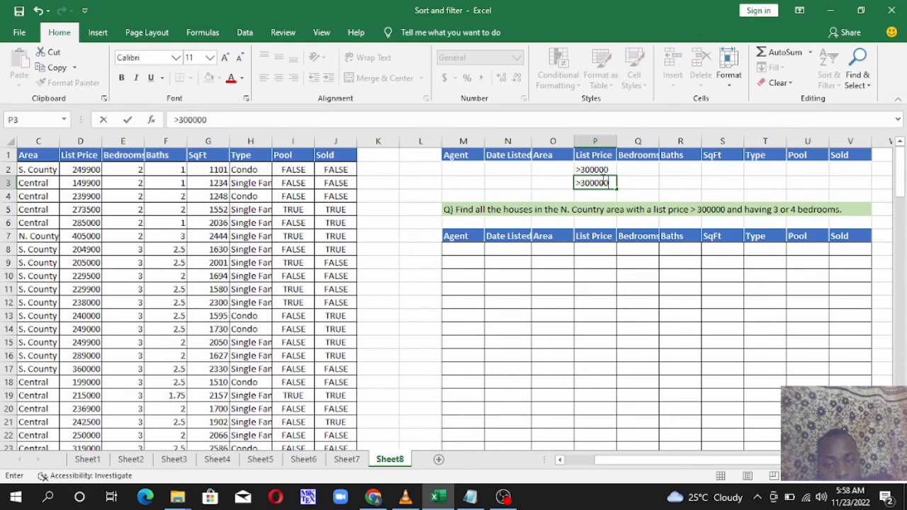
Fill the Bedrooms criteria cells by cell reference: Q2 with 3 from E8, and Q3 with 4 from a four-bedroom row.
left_click(634, 167)
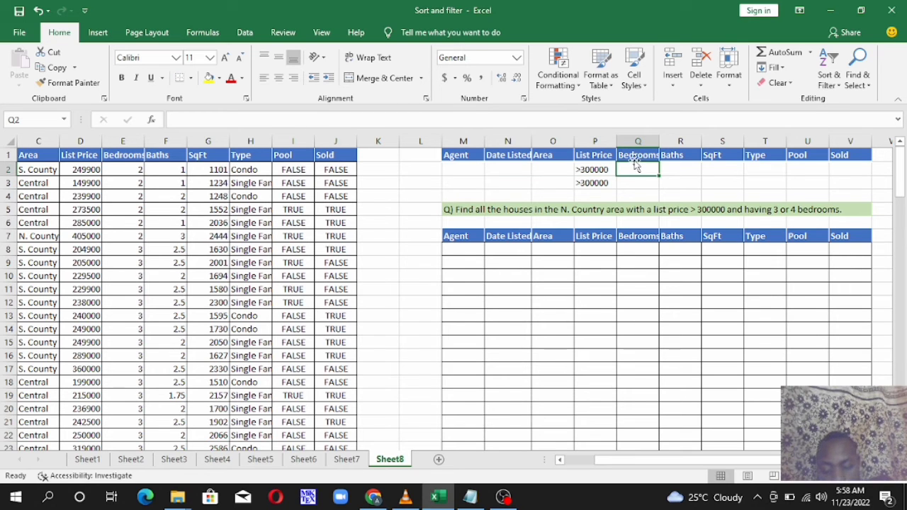
type("=")
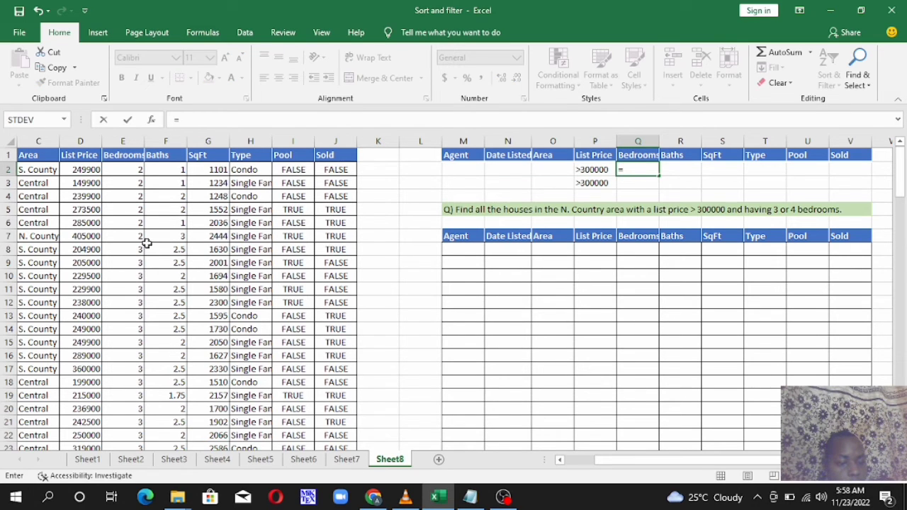
left_click(133, 251)
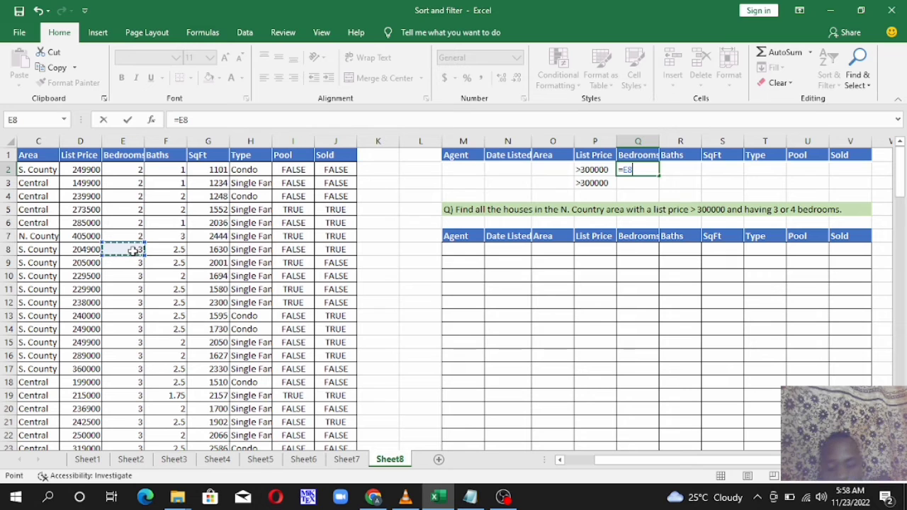
key("Return")
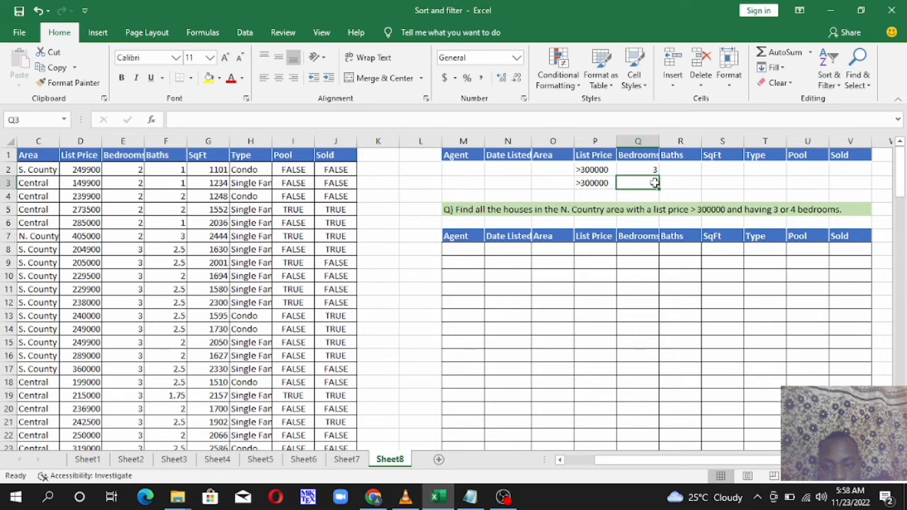
type("=")
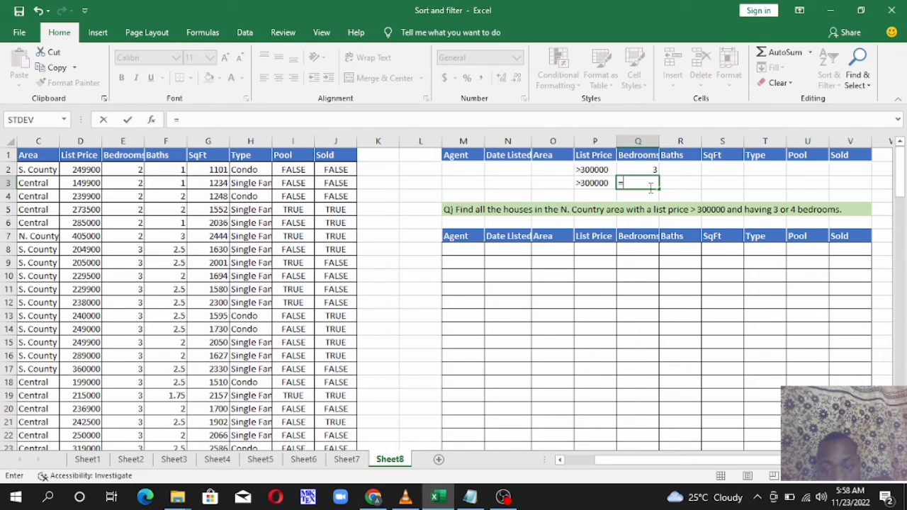
scroll(128, 287, "down", 16)
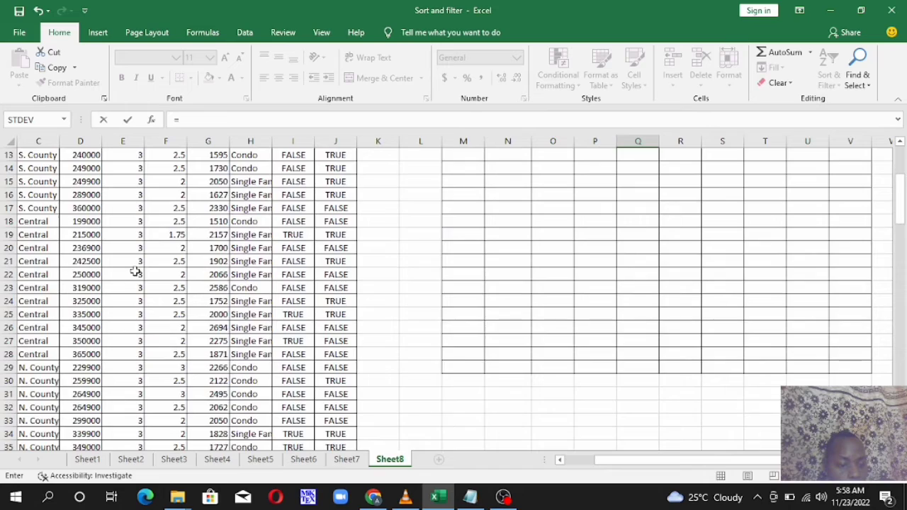
left_click(137, 253)
key("Return")
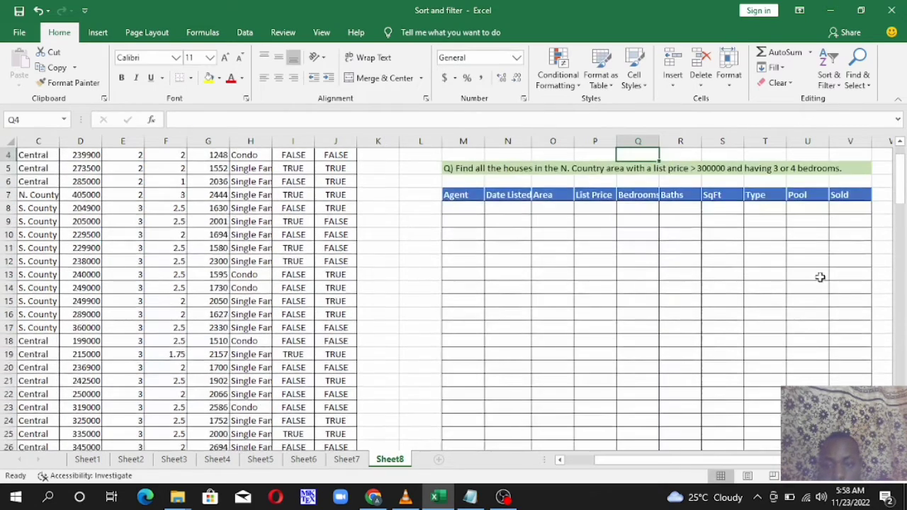
Run an Advanced Filter copying matches from A1:J126 to M7:V7, using the criteria range M1:V3.
scroll(820, 277, "up", 1)
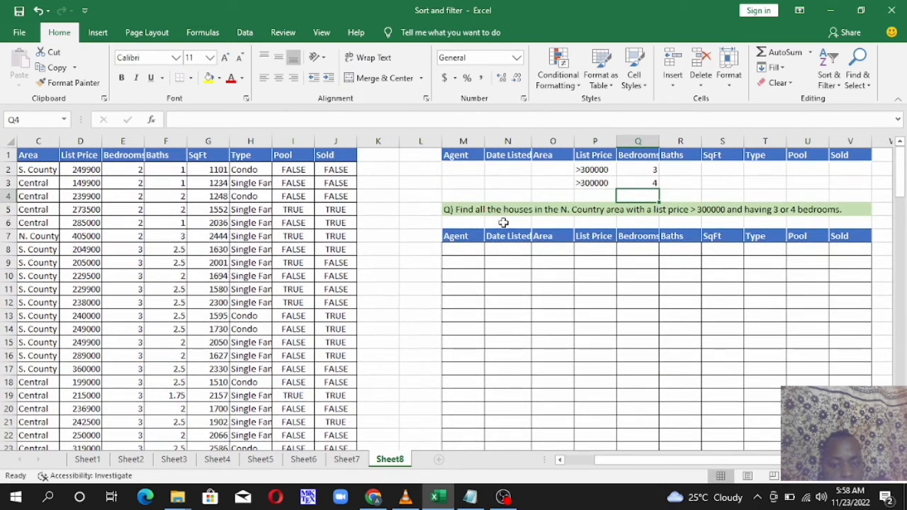
left_click(469, 236)
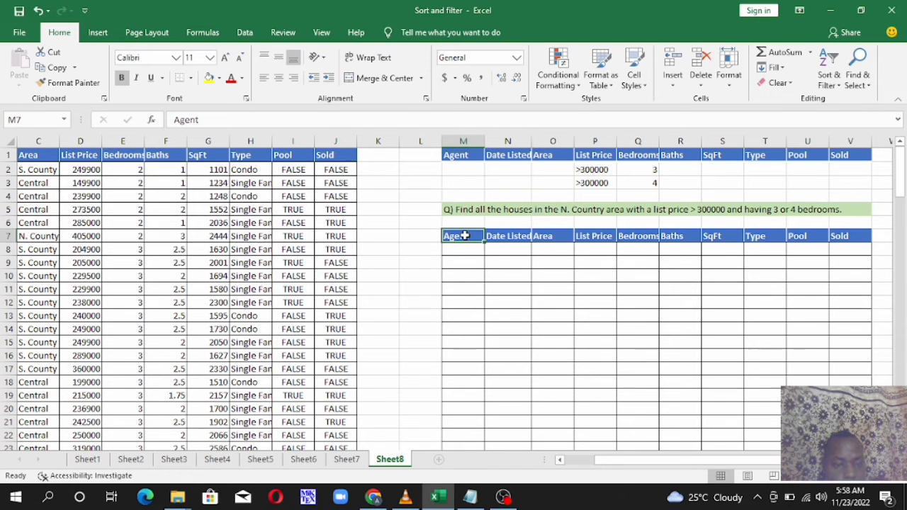
left_click(239, 32)
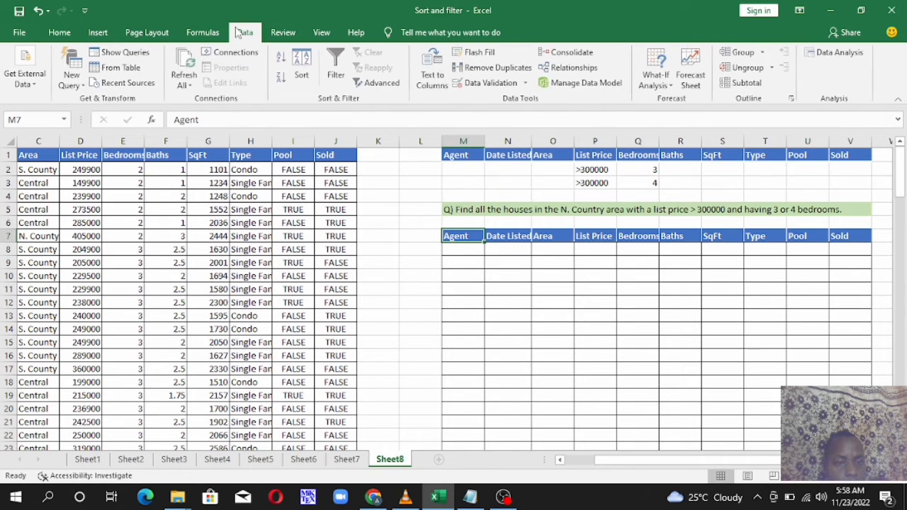
left_click(381, 82)
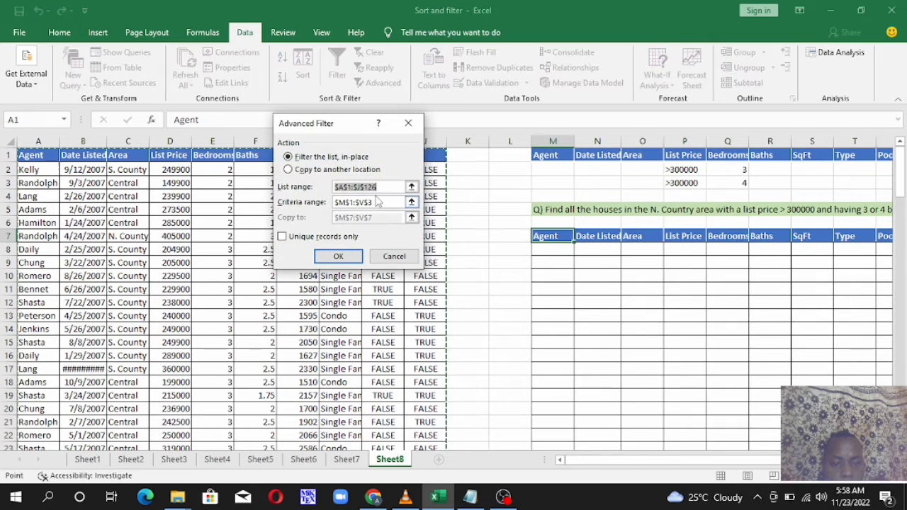
left_click(318, 170)
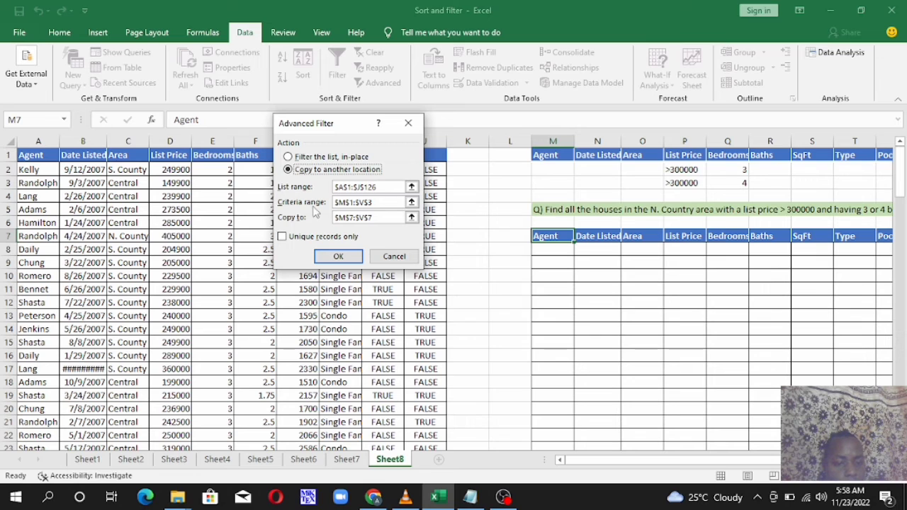
left_click(349, 218)
left_click(339, 257)
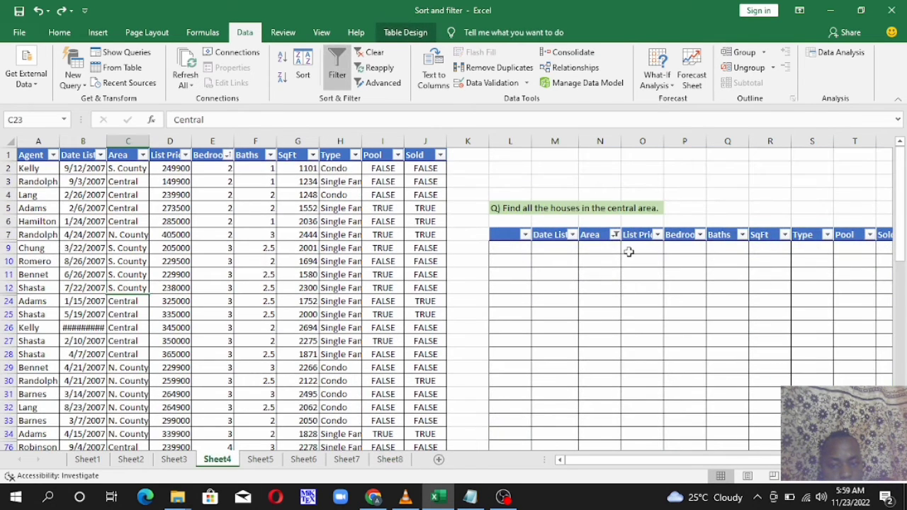
Turn off filtering for Sheet4's main data table and return to Sheet8.
key("ctrl+shift+l")
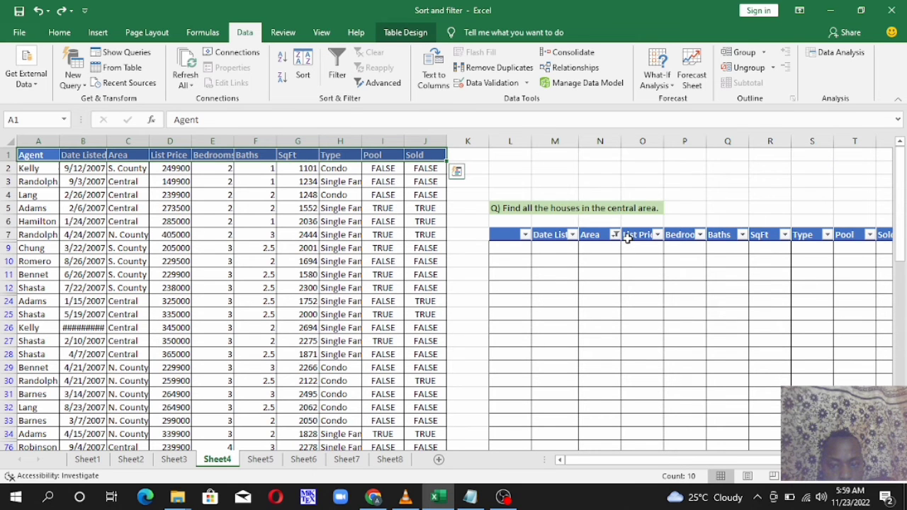
left_click(389, 460)
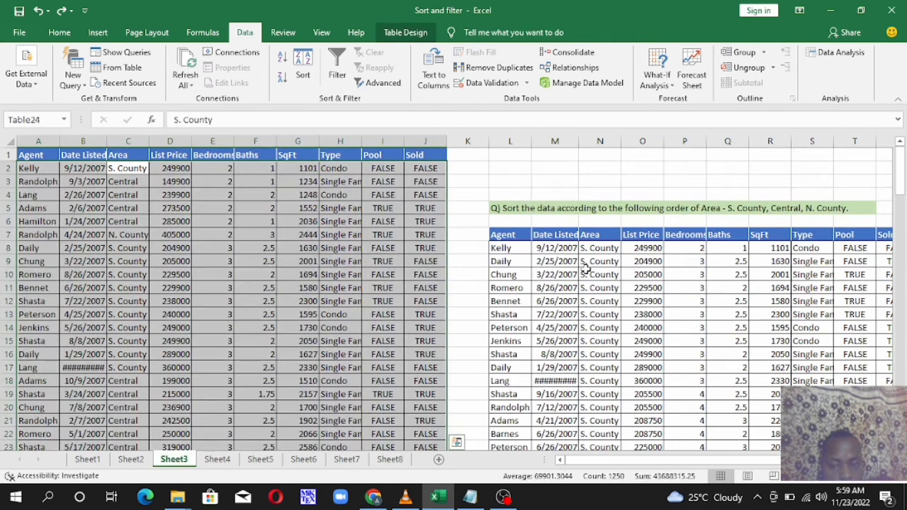
left_click(389, 459)
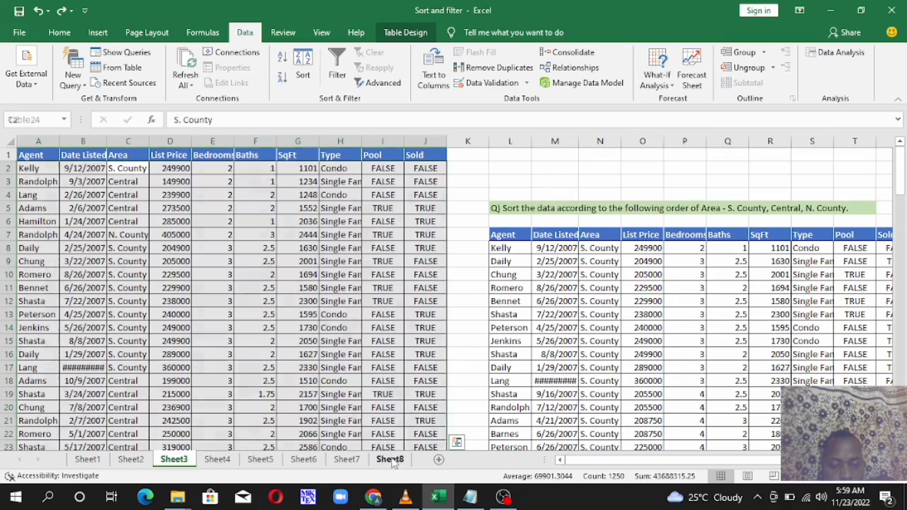
Clear the extracted rows under Sheet8's results headers, starting from M8 and spanning to column V.
left_click(549, 250)
left_click_drag(565, 268, 808, 433)
scroll(808, 434, "up", 6)
scroll(607, 292, "up", 5)
key("Delete")
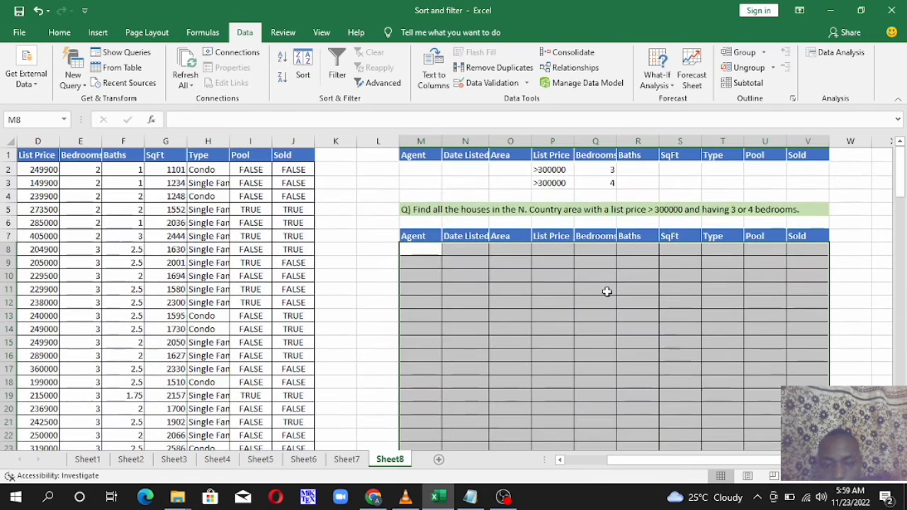
Set both Area criteria cells, O2 and O3, to N. County with the reference =C7.
left_click(461, 167)
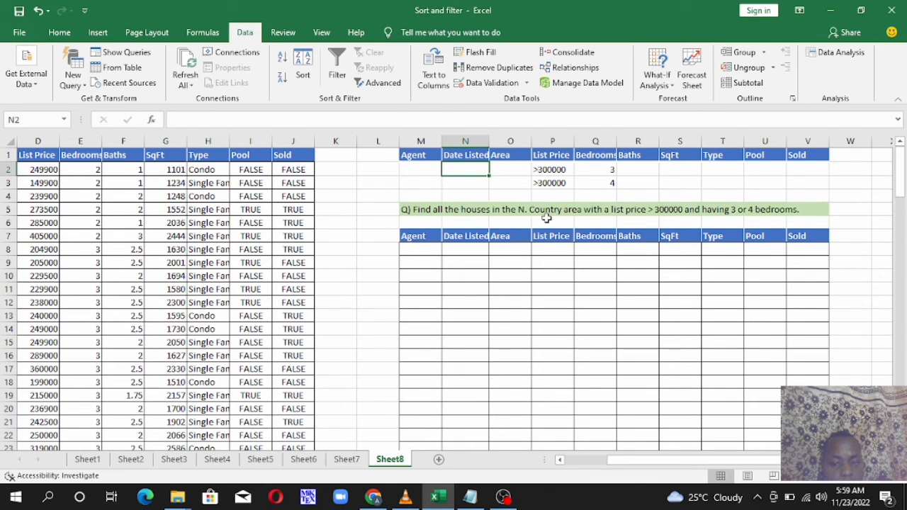
left_click(501, 165)
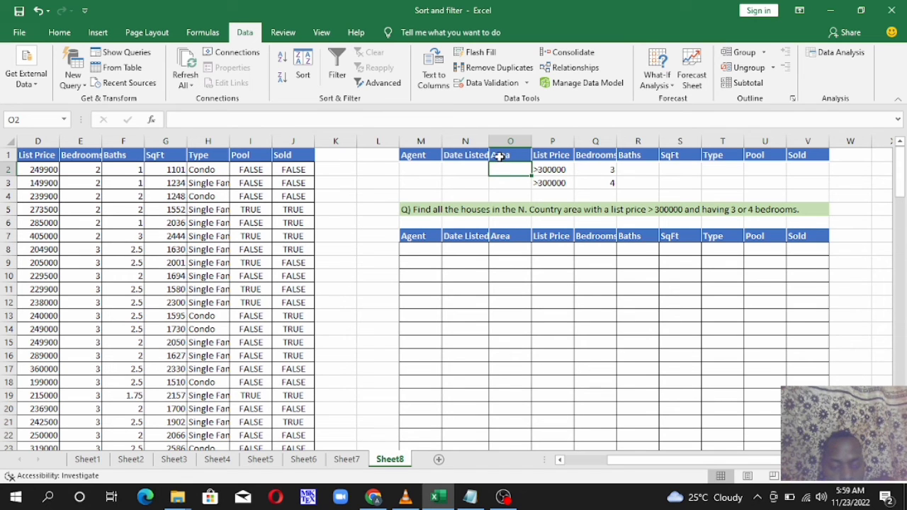
type("=")
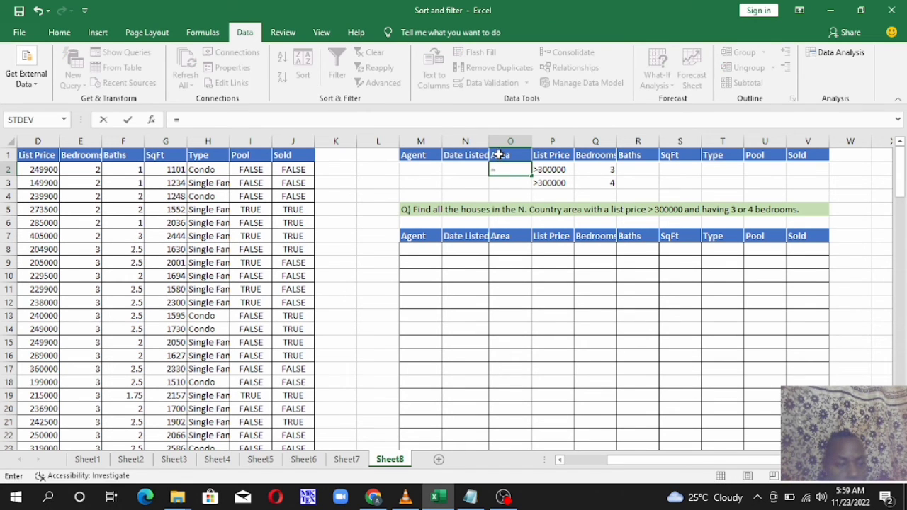
left_click_drag(743, 464, 695, 464)
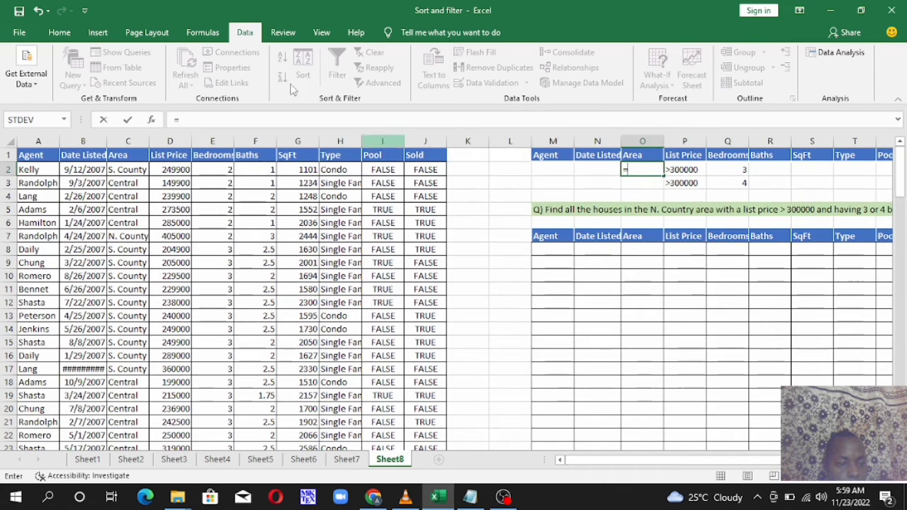
left_click(126, 236)
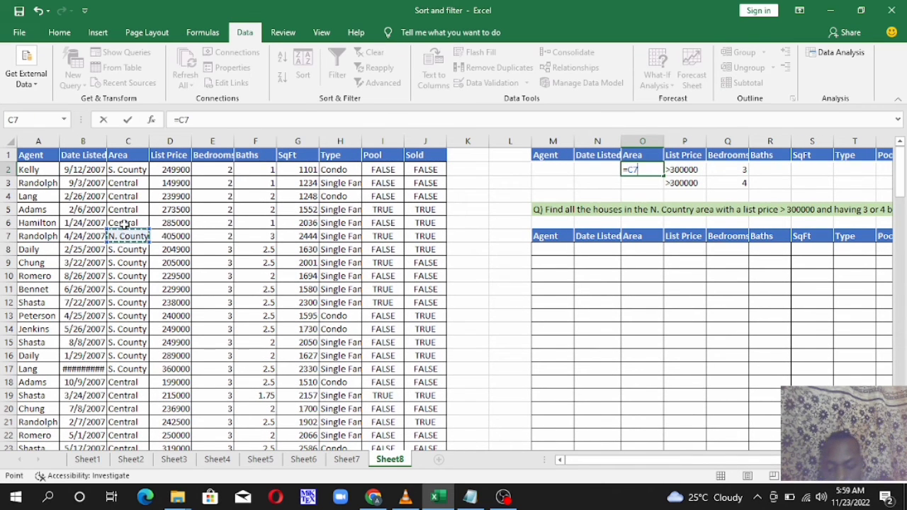
key("Return")
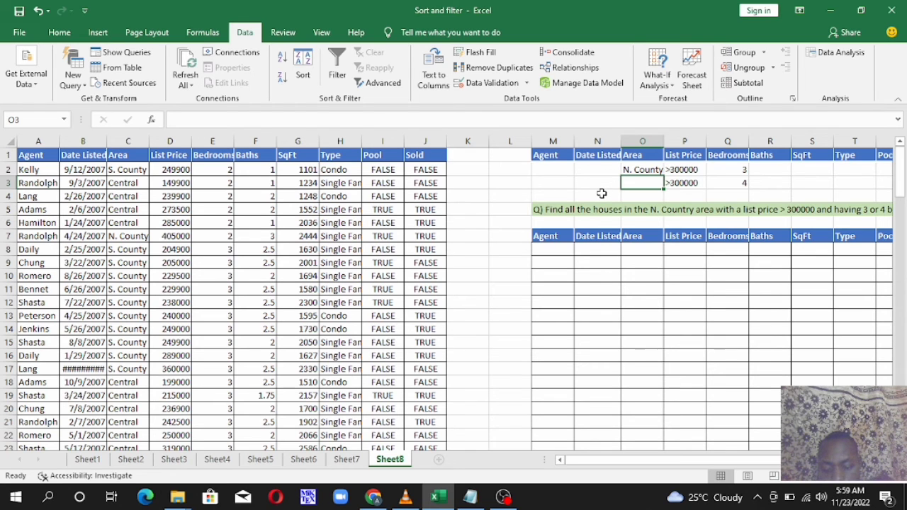
type("=")
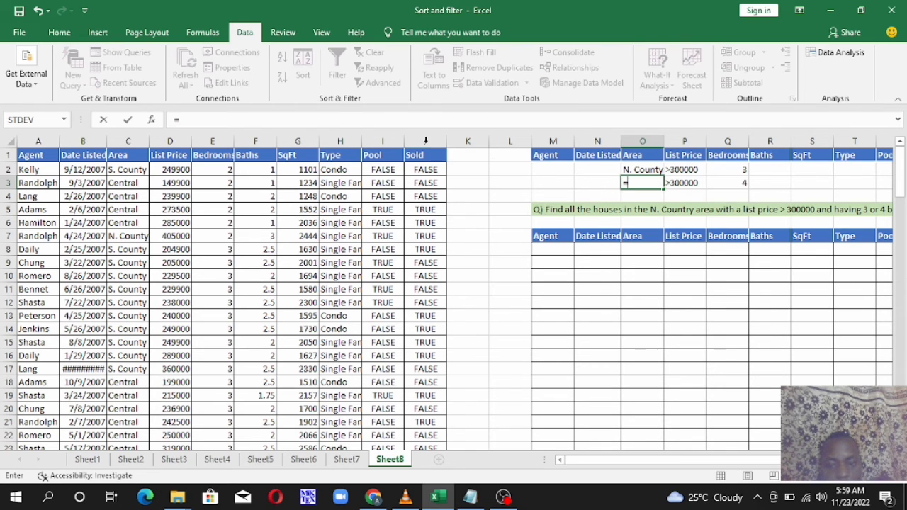
left_click(122, 236)
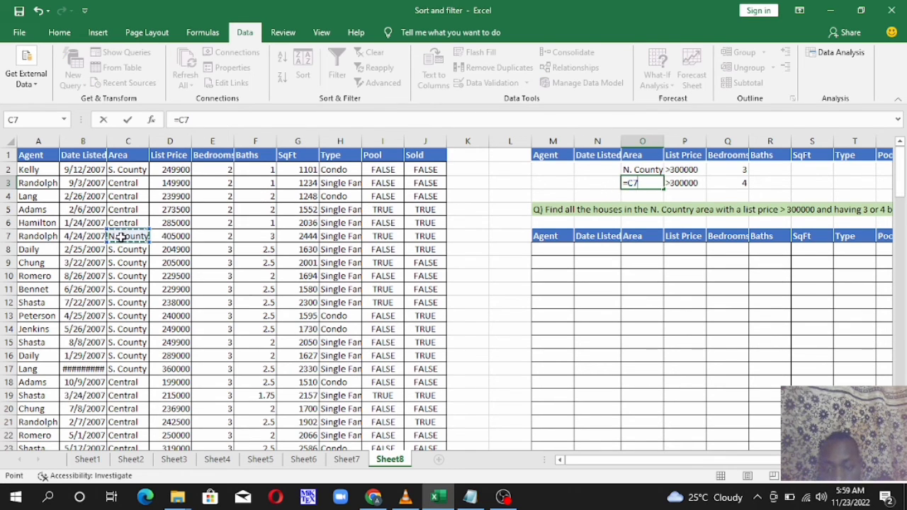
key("Return")
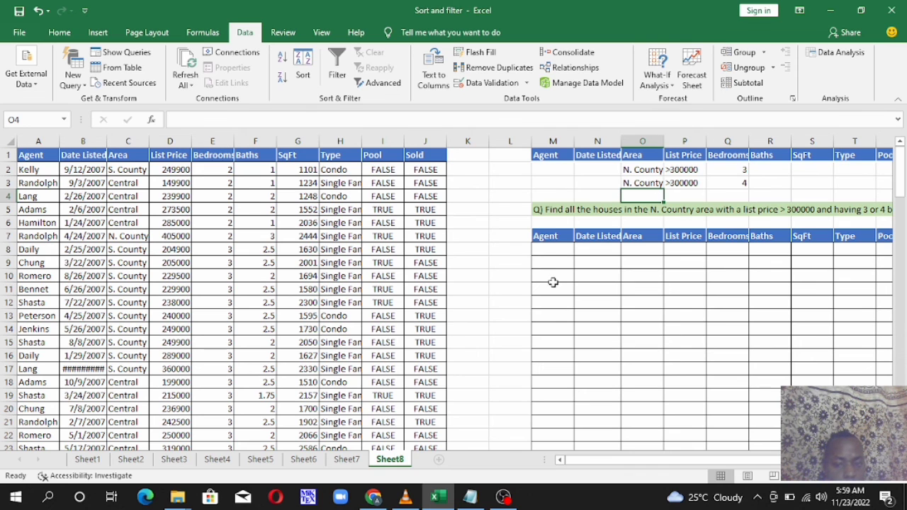
Rerun the Advanced Filter on A1:J126 with criteria range M1:V3, copying the matching houses to another location at M7:V7.
left_click(549, 241)
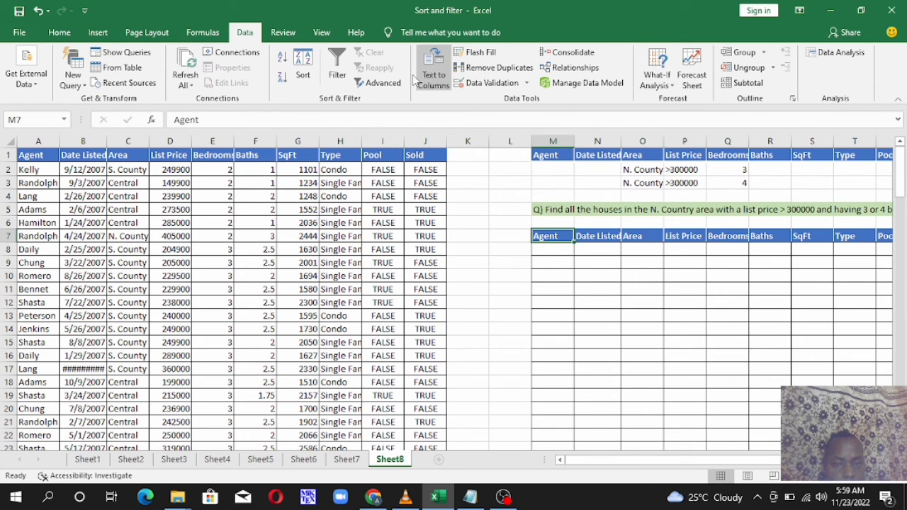
left_click(377, 83)
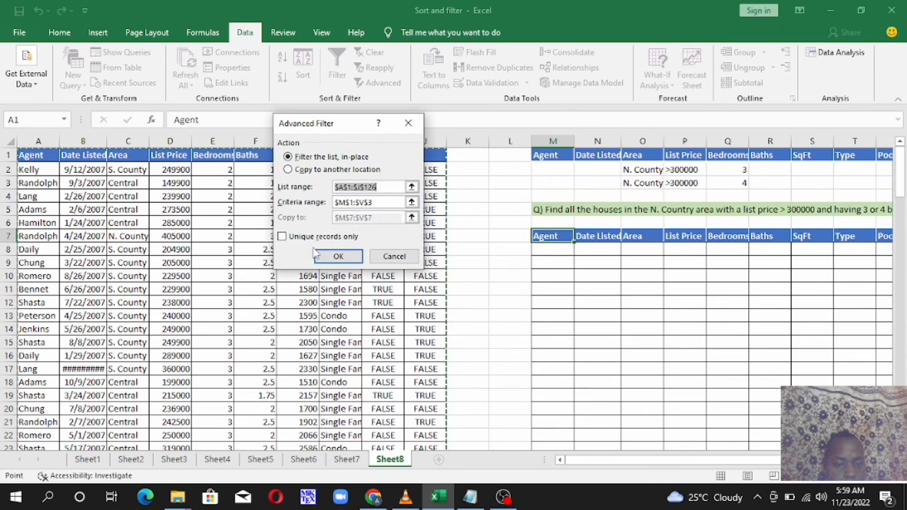
left_click(323, 170)
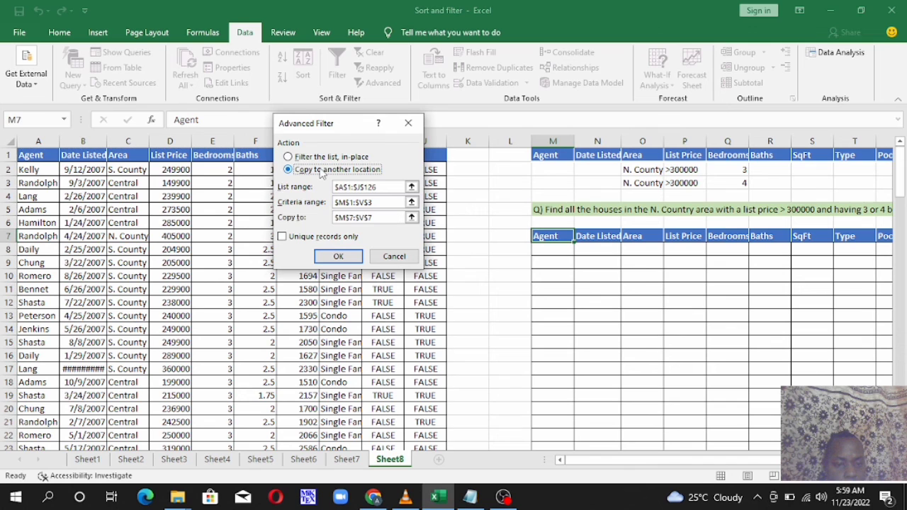
left_click(332, 256)
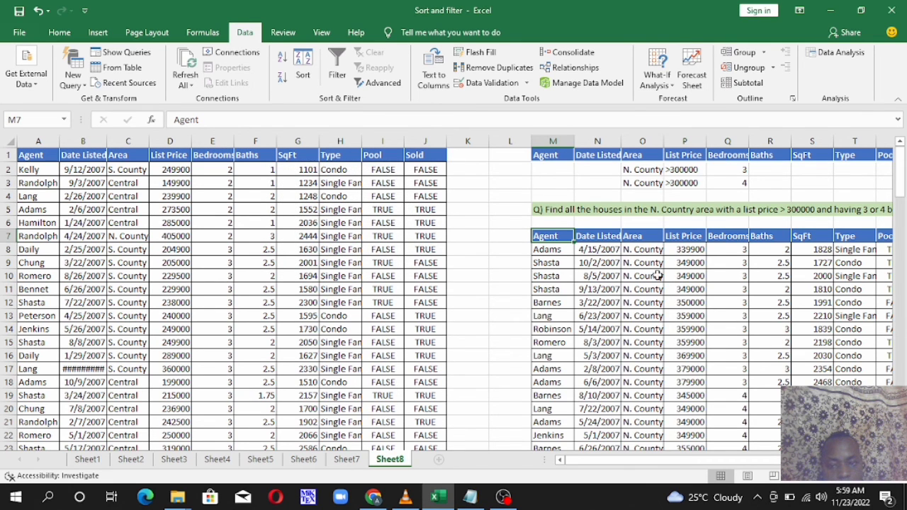
Review the extracted house rows below Sheet8's results headers against the area, list price and bedroom criteria.
scroll(684, 258, "down", 1)
scroll(684, 259, "up", 1)
scroll(748, 248, "down", 7)
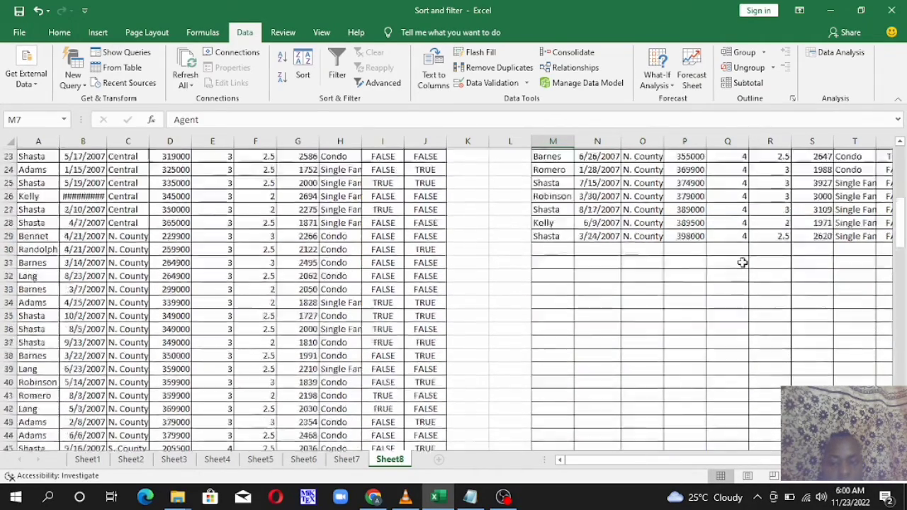
scroll(742, 262, "up", 6)
scroll(742, 262, "up", 1)
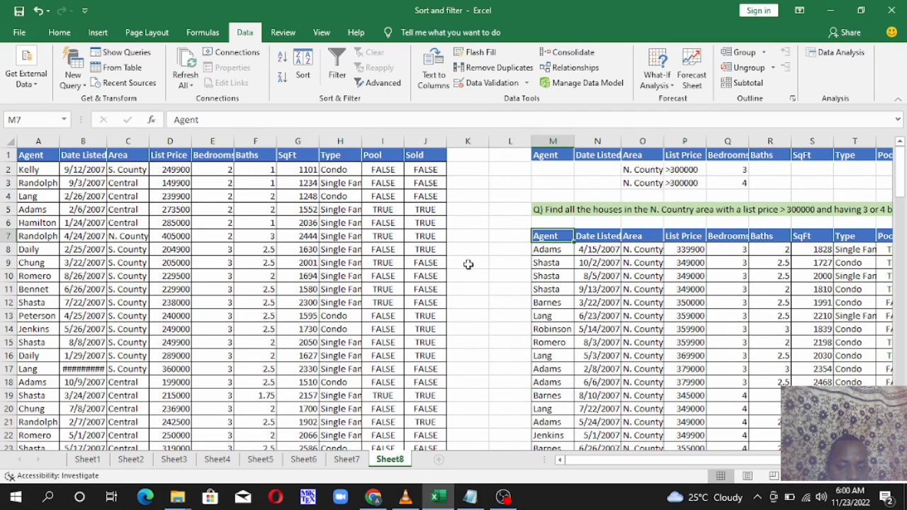
left_click(469, 175)
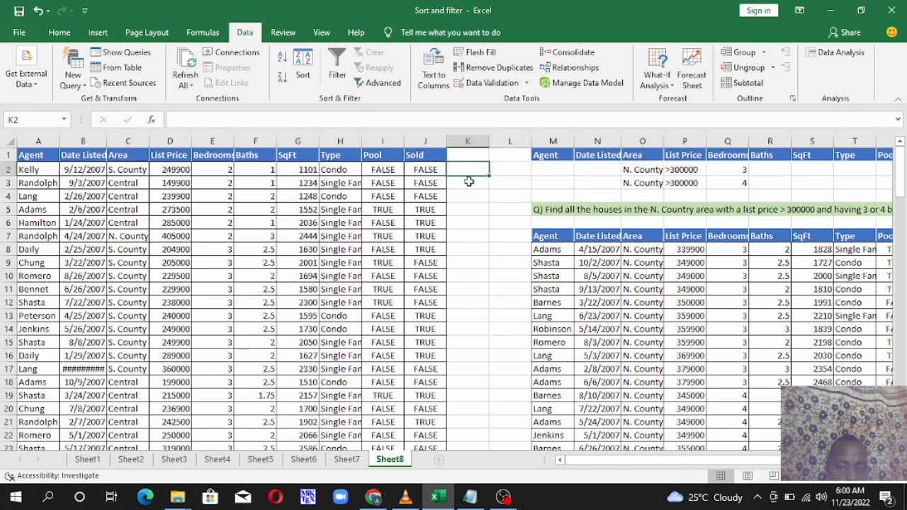
left_click(468, 182)
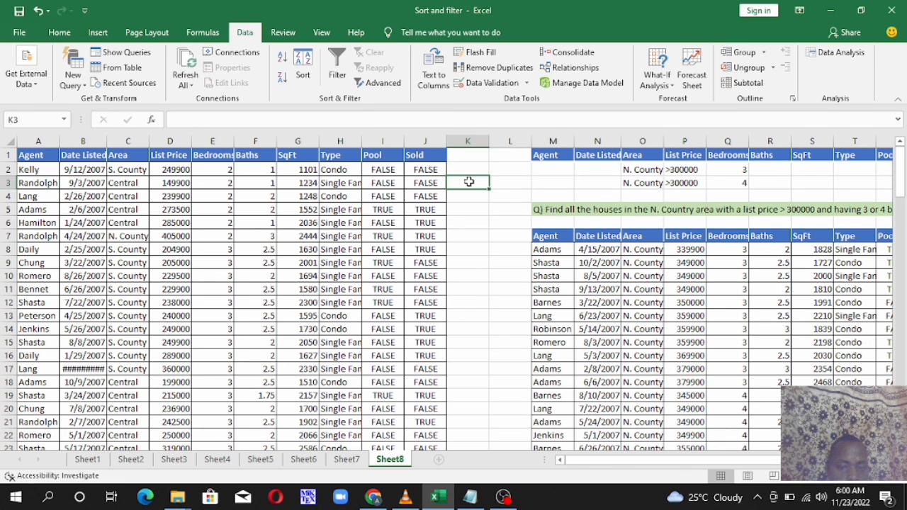